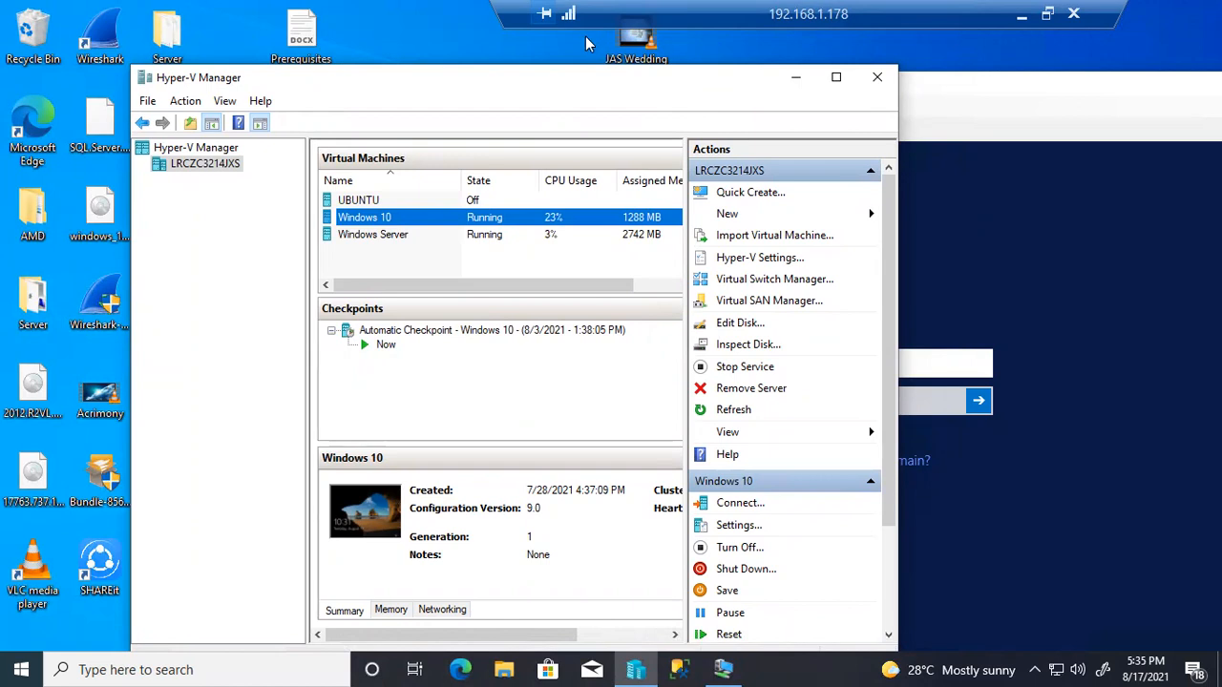
# In Hyper-V Manager, review the Windows Server and UBUNTU VMs, then reselect Windows 10
pyautogui.moveTo(549, 83); pyautogui.dragTo(545, 57)
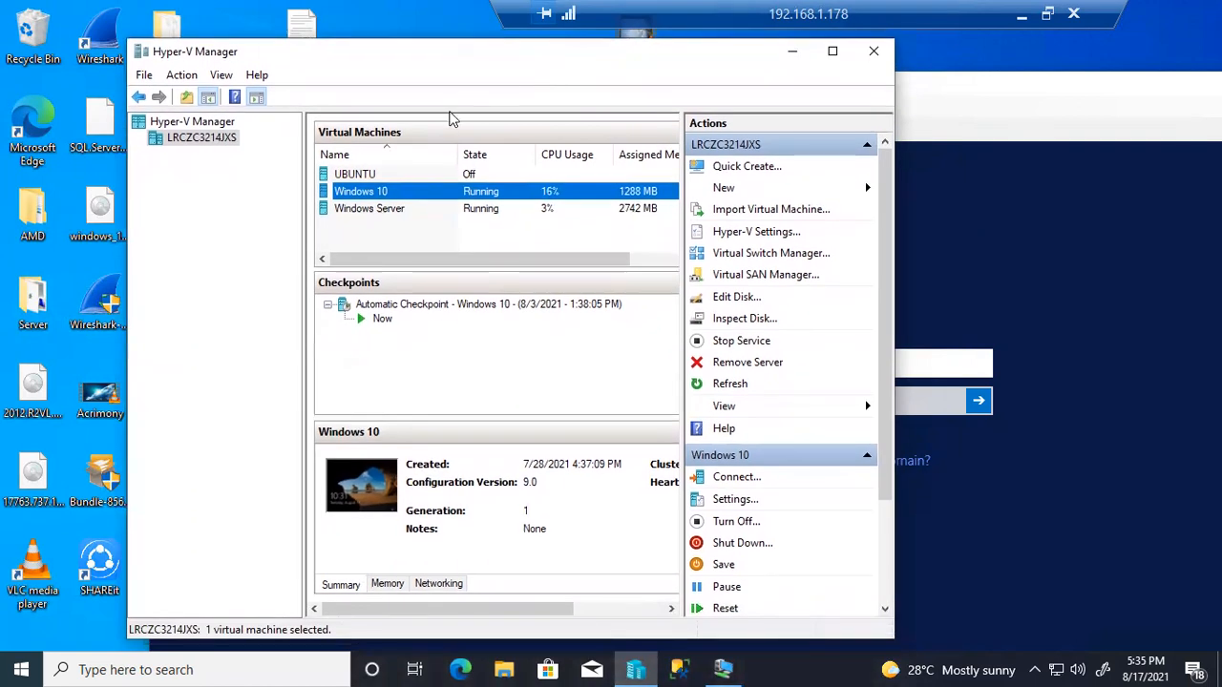
pyautogui.click(394, 208)
pyautogui.click(386, 195)
pyautogui.click(375, 176)
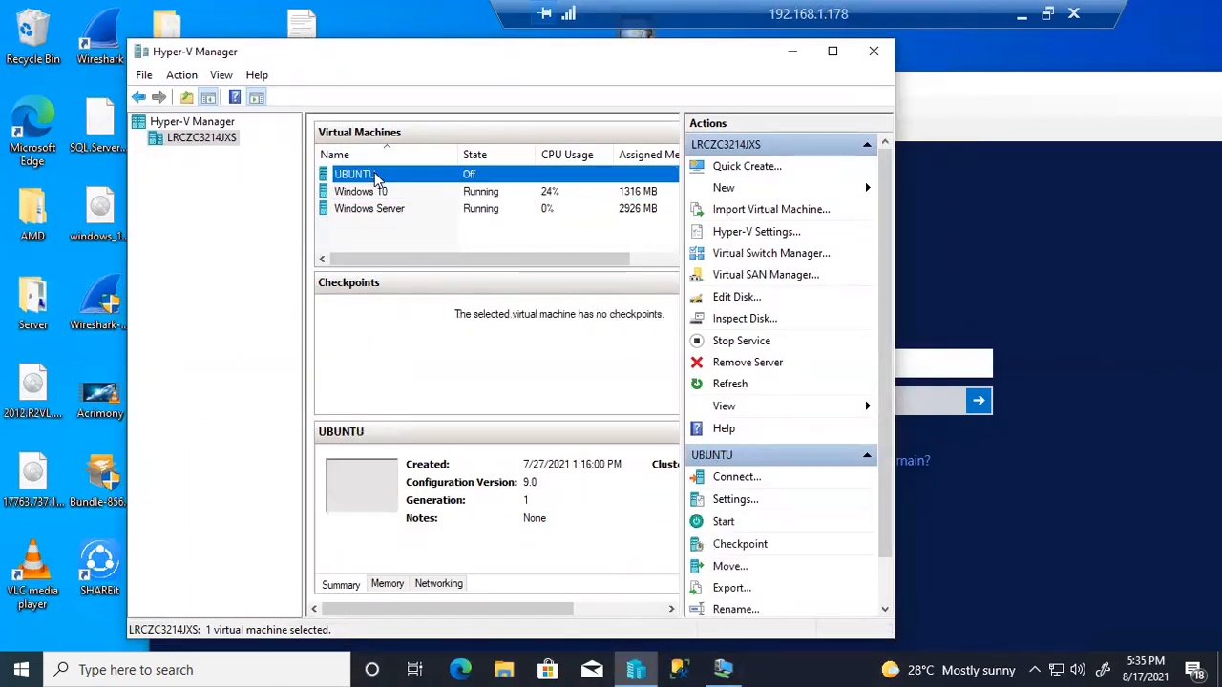
pyautogui.click(382, 194)
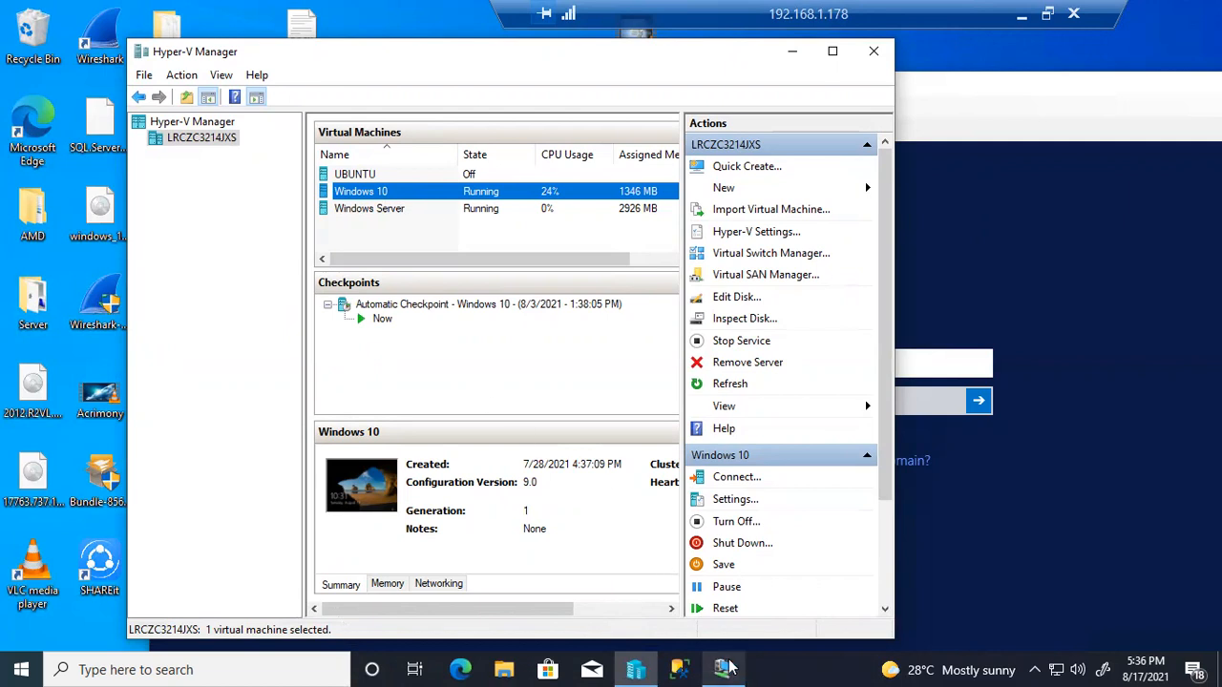
# Connect to the Windows 10 virtual machine at the chosen display size
pyautogui.moveTo(728, 668)
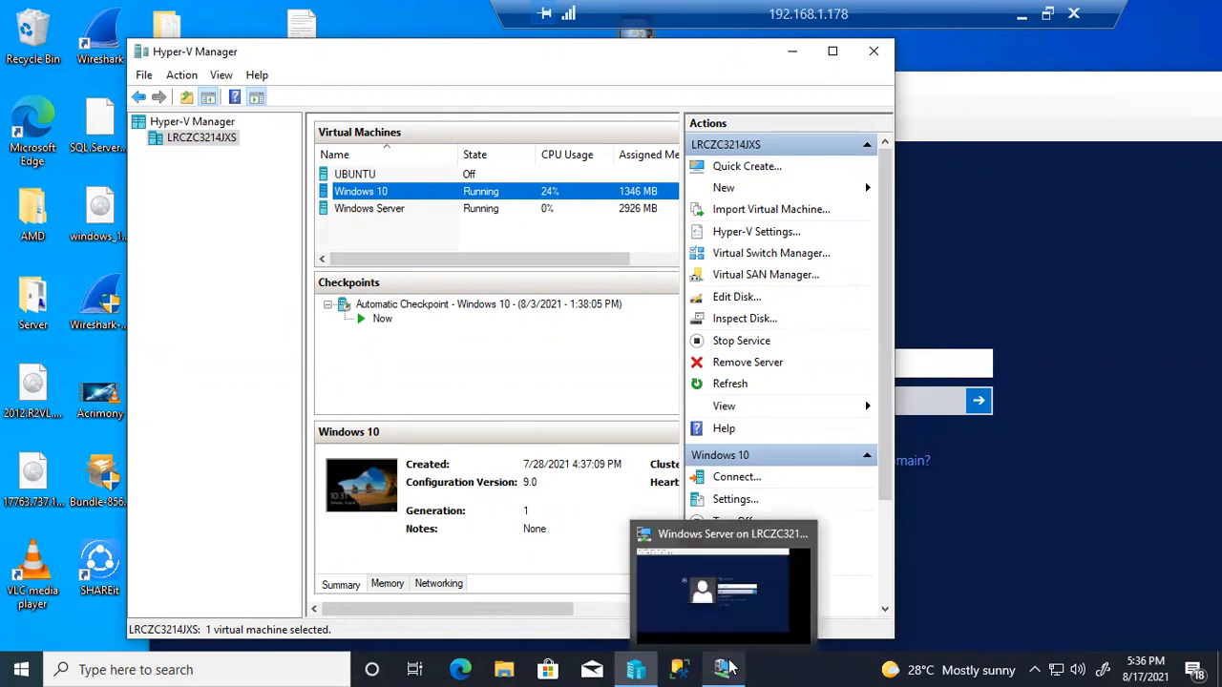
pyautogui.rightClick(353, 196)
pyautogui.click(376, 203)
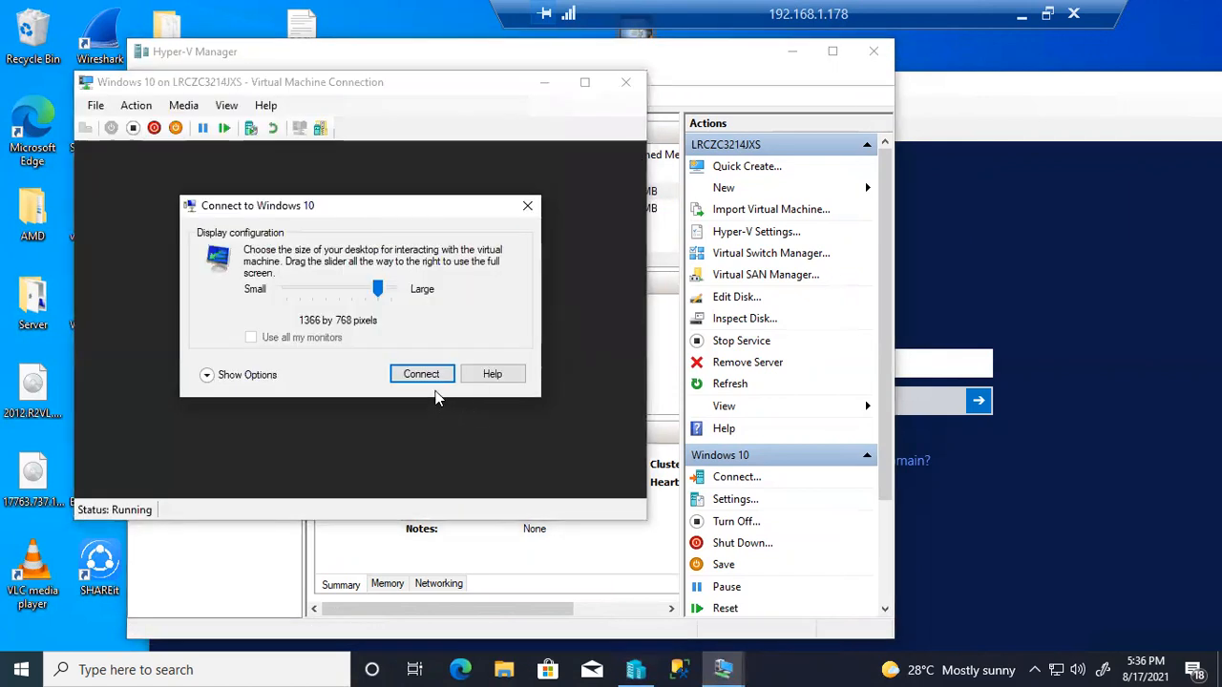
pyautogui.click(420, 374)
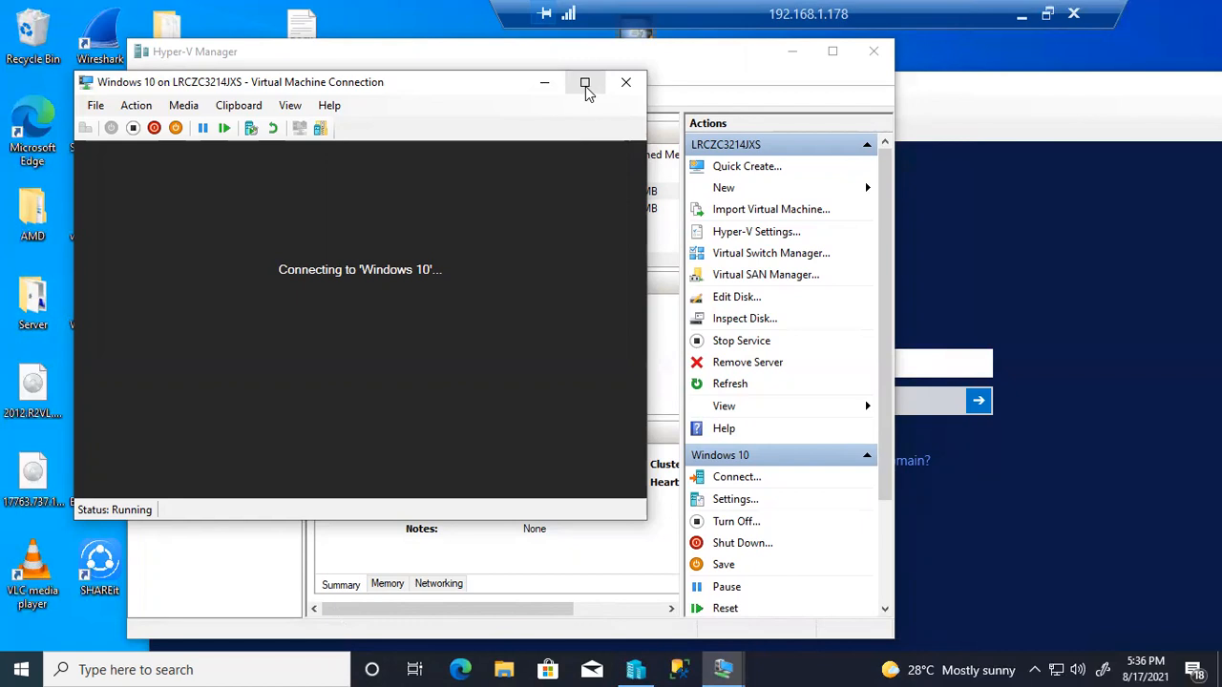
# Make the VM window full screen and sign in with the local account password
pyautogui.click(585, 86)
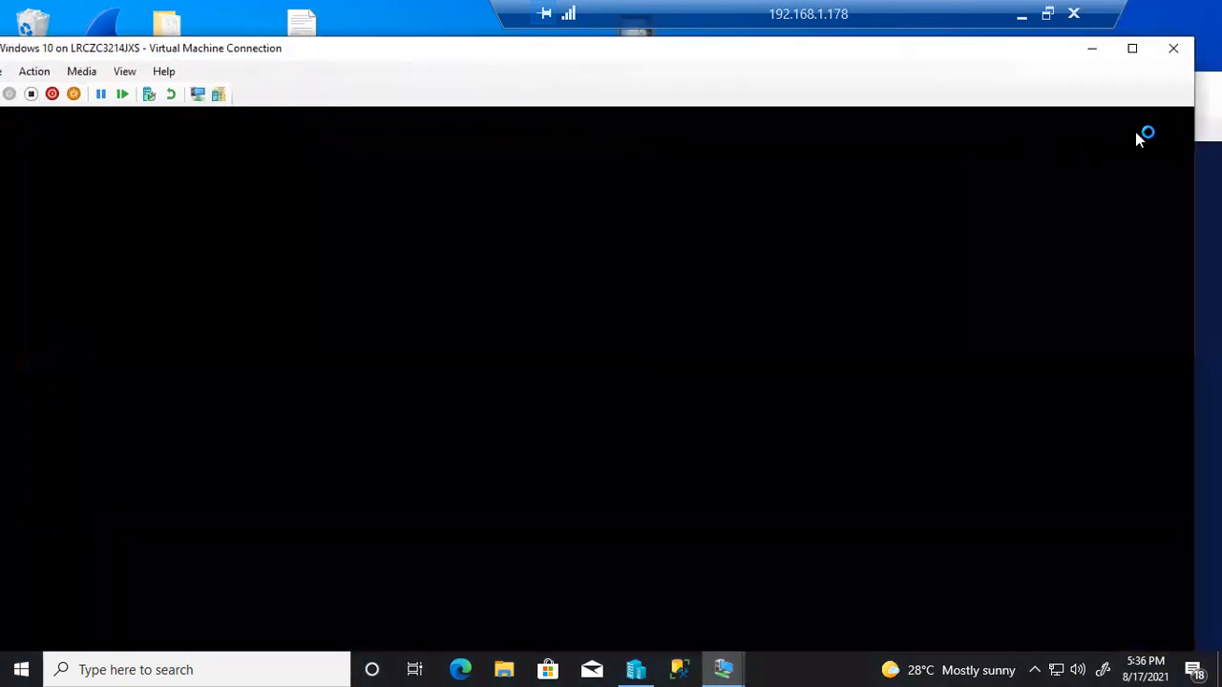
pyautogui.click(1136, 53)
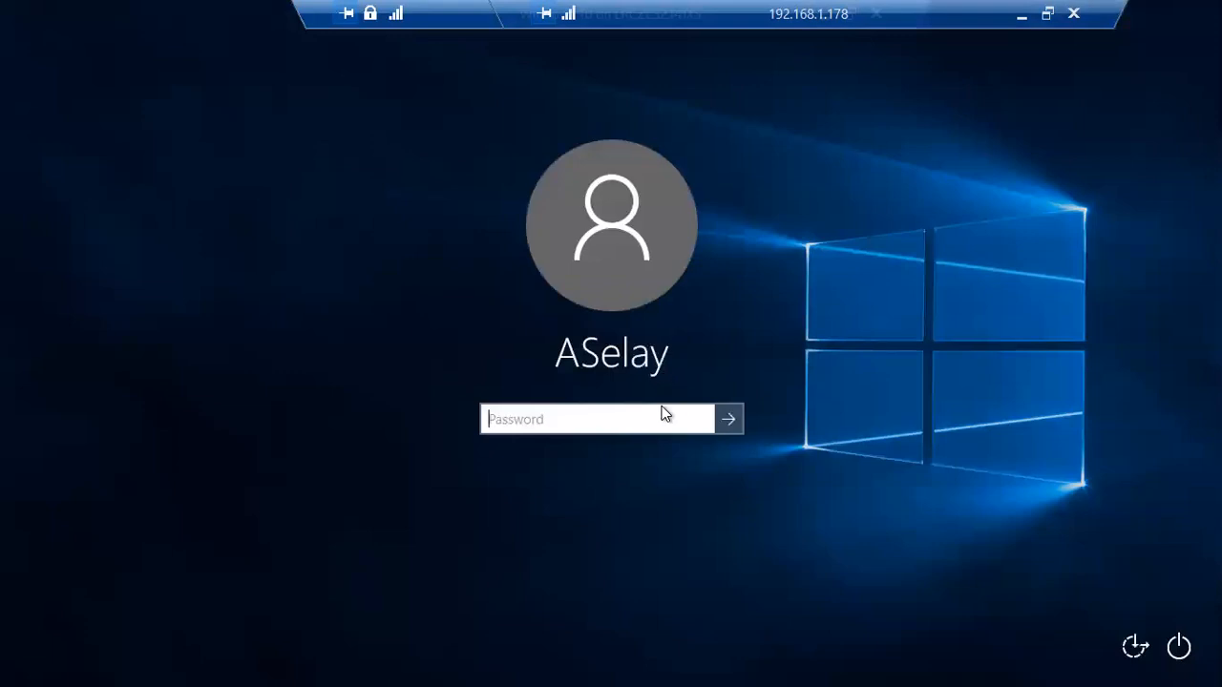
pyautogui.write('***********')
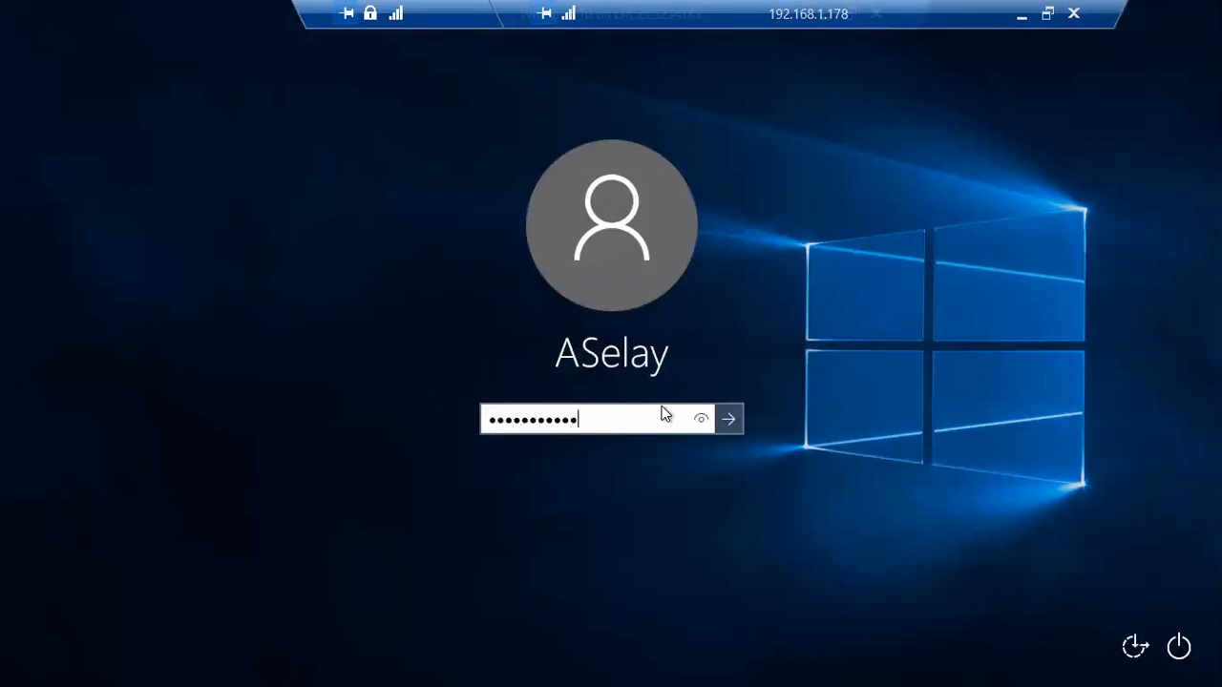
pyautogui.press('Return')
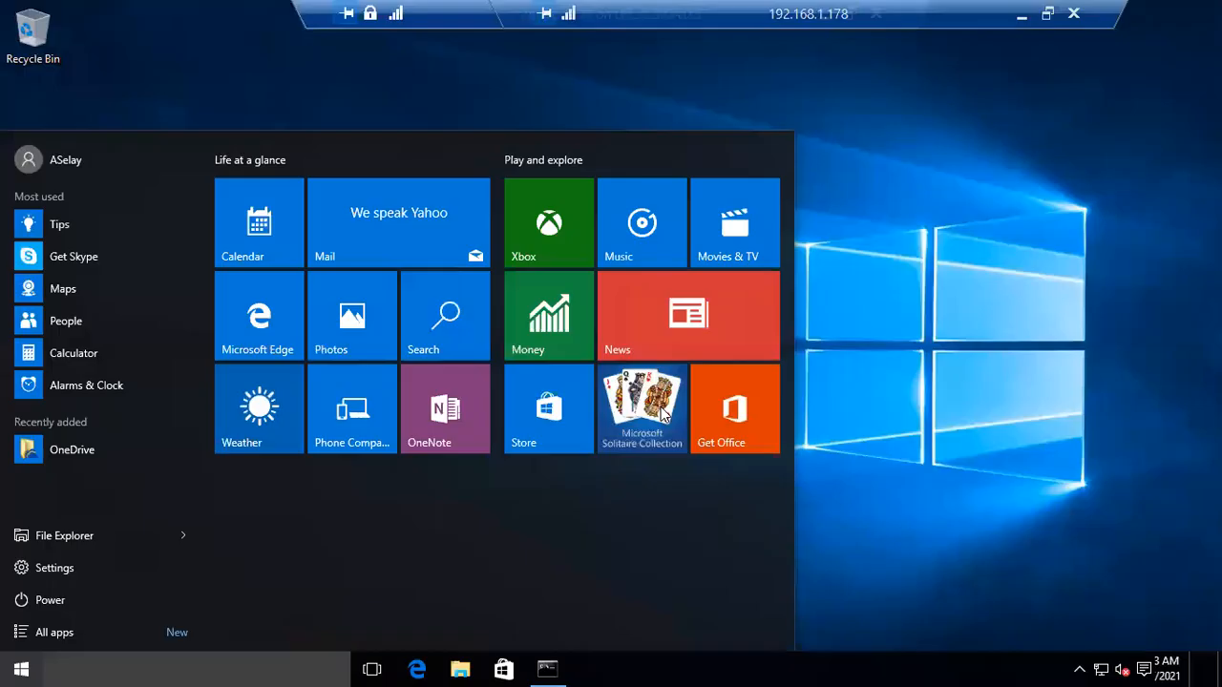
# Open File Explorer and check This PC's properties: computer LabTest001 in WORKGROUP, then close System
pyautogui.click(927, 302)
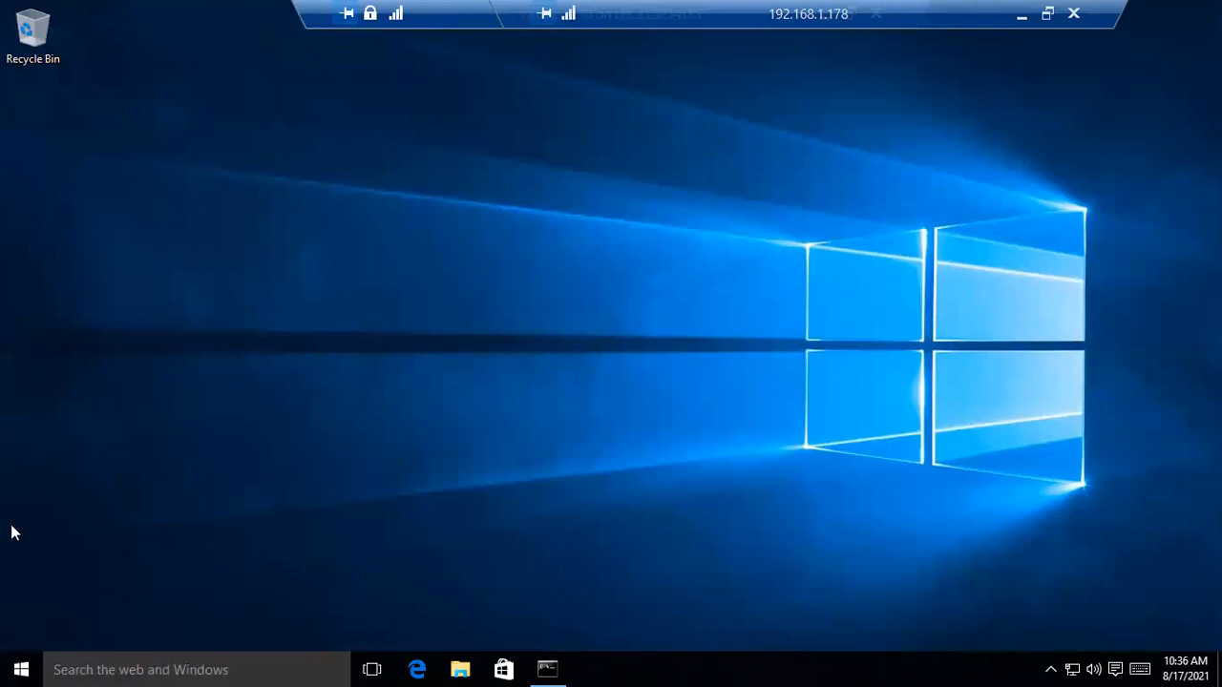
pyautogui.click(19, 667)
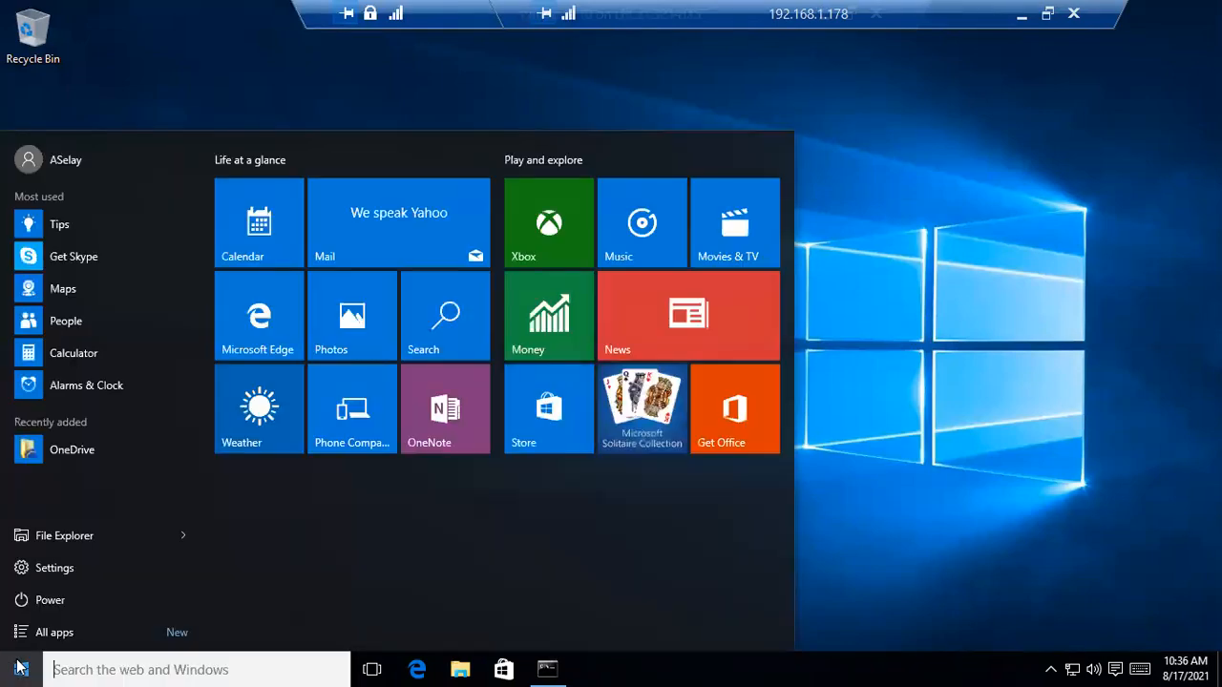
pyautogui.click(915, 179)
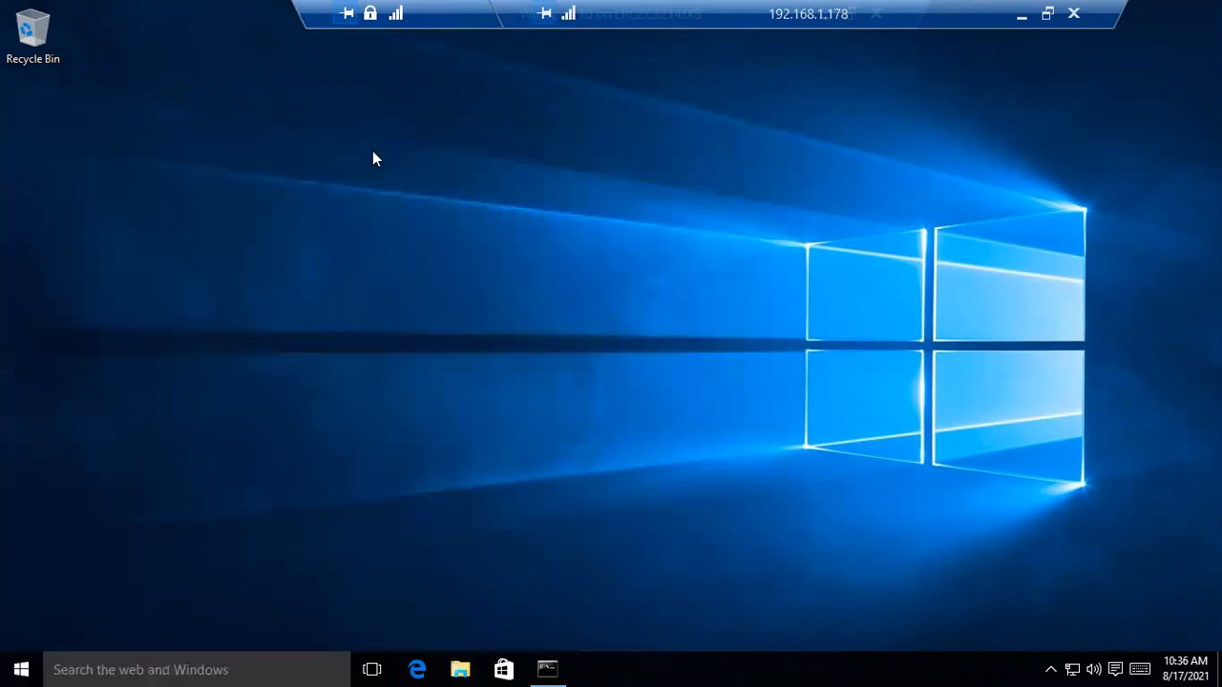
pyautogui.press('super+e')
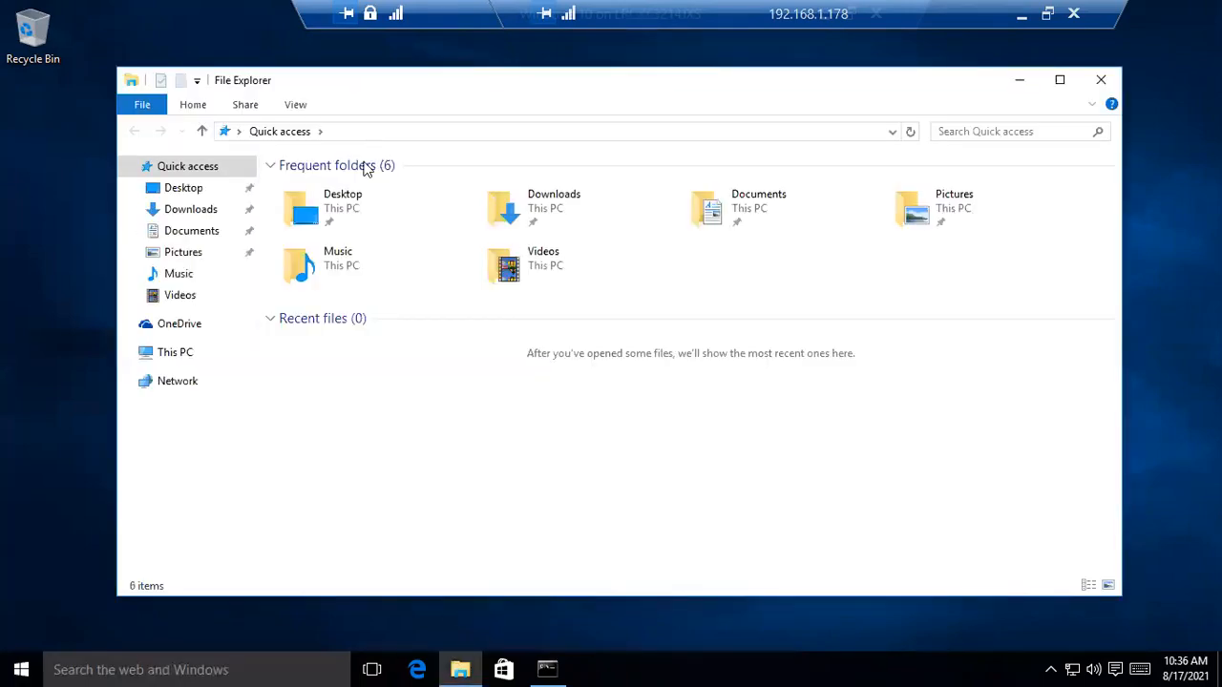
pyautogui.rightClick(175, 354)
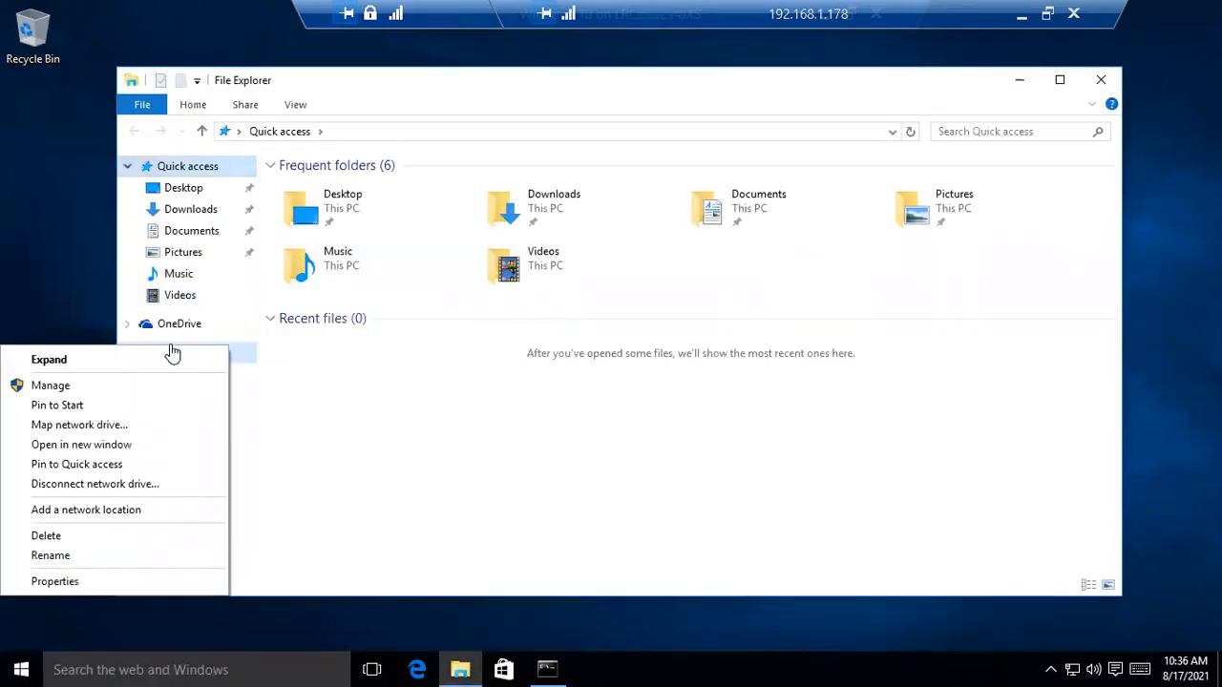
pyautogui.click(75, 582)
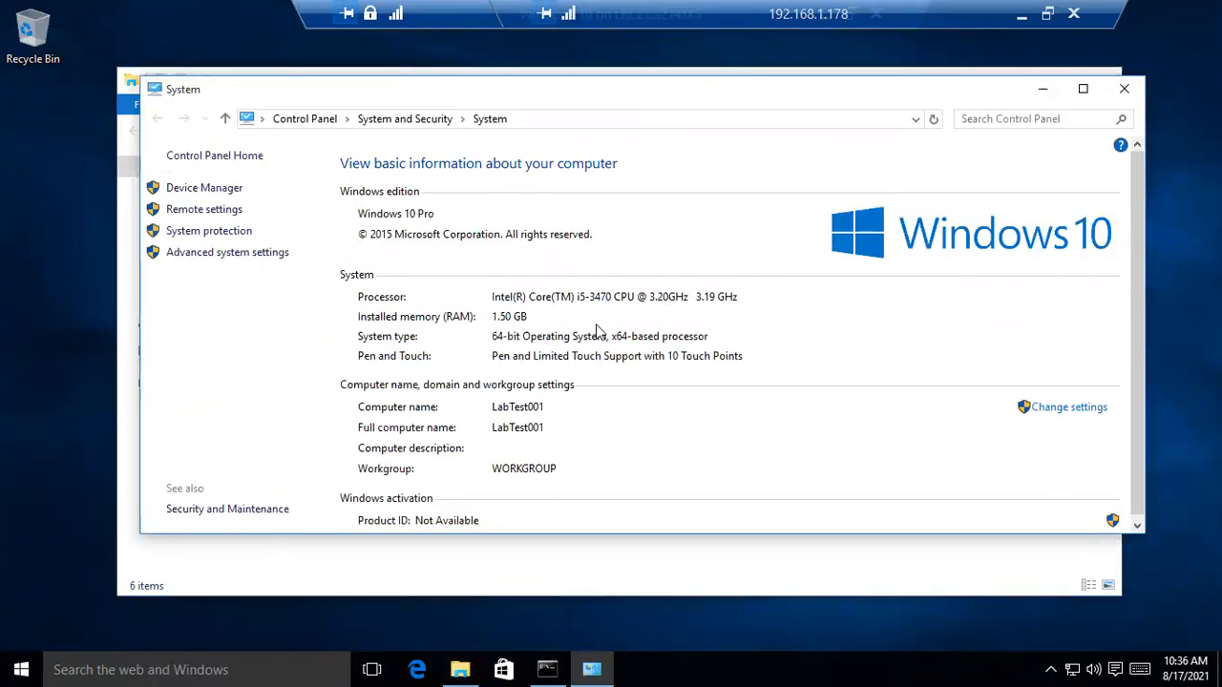
pyautogui.click(550, 668)
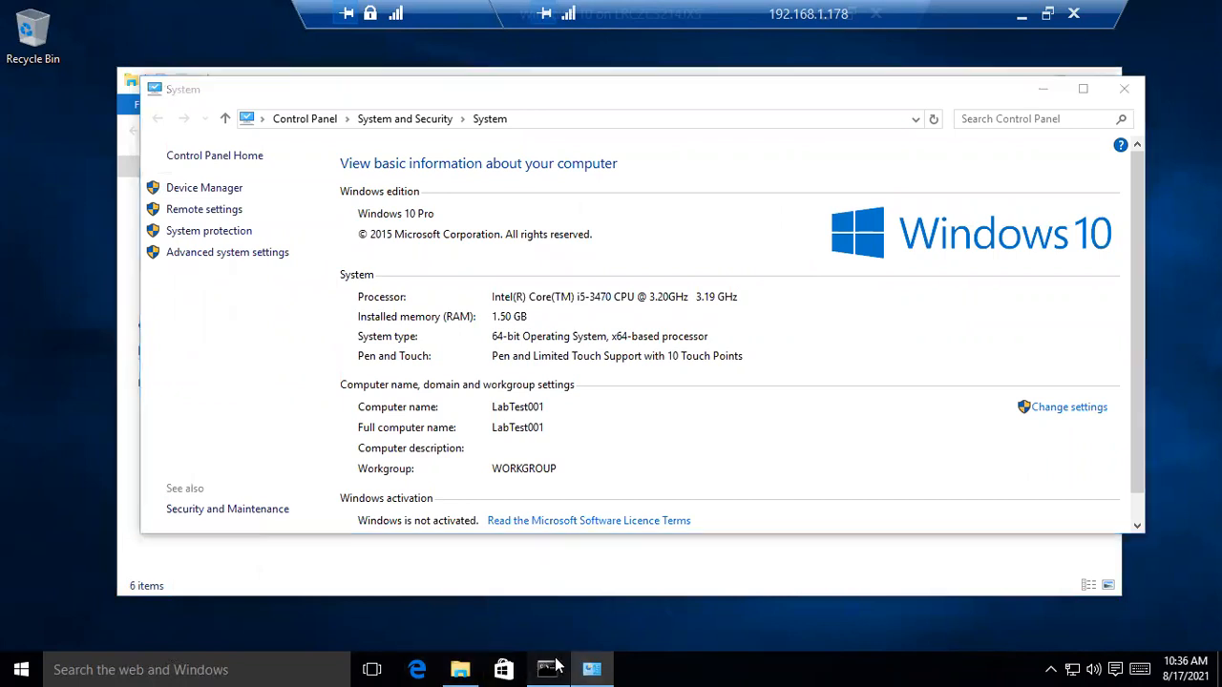
pyautogui.click(974, 77)
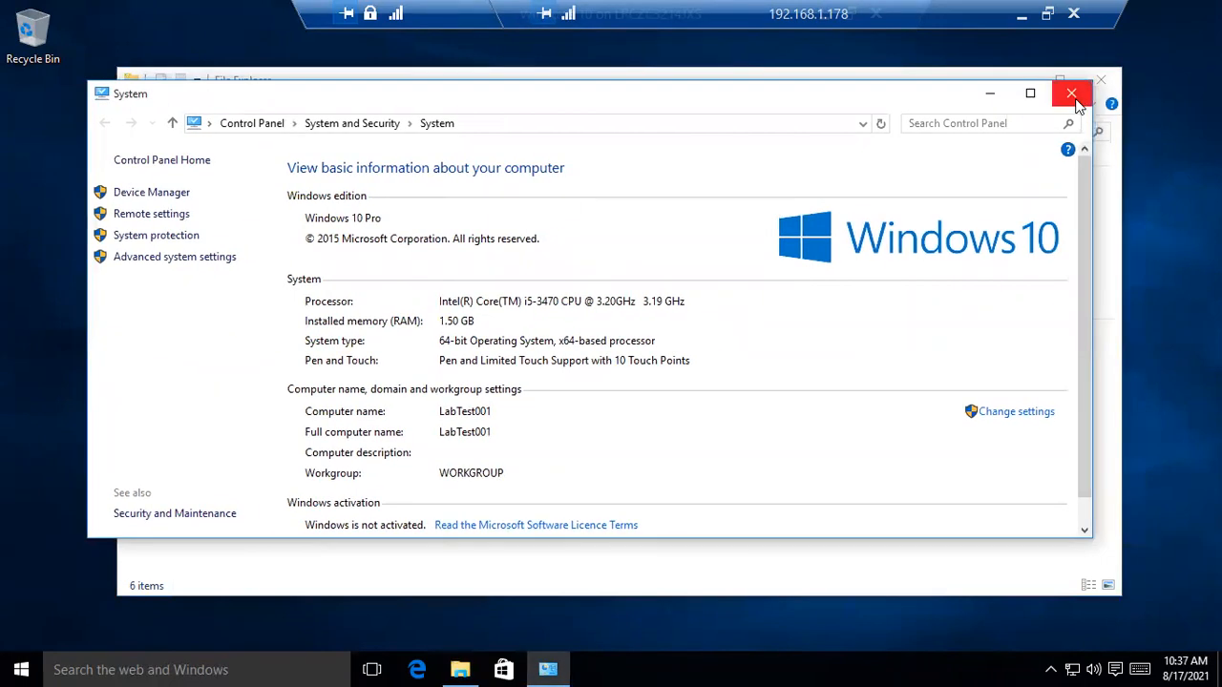
pyautogui.click(1071, 88)
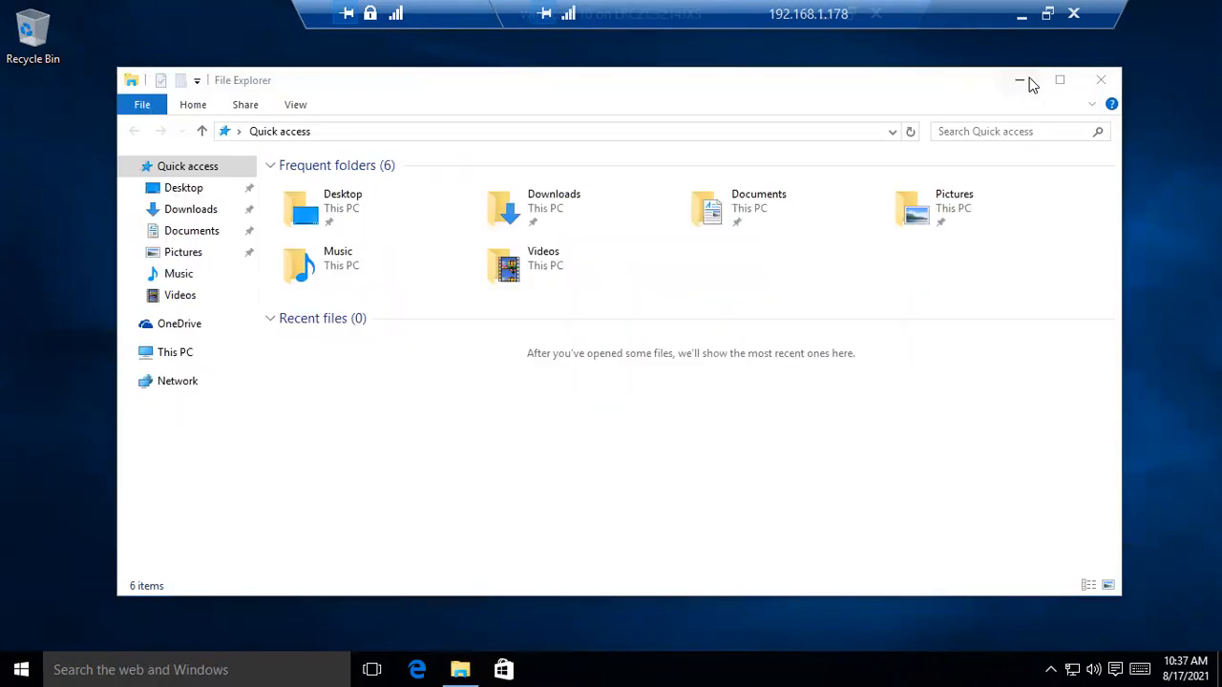
# Leave full screen, minimise the Windows 10 VM, and open the Windows Server connection
pyautogui.doubleClick(462, 22)
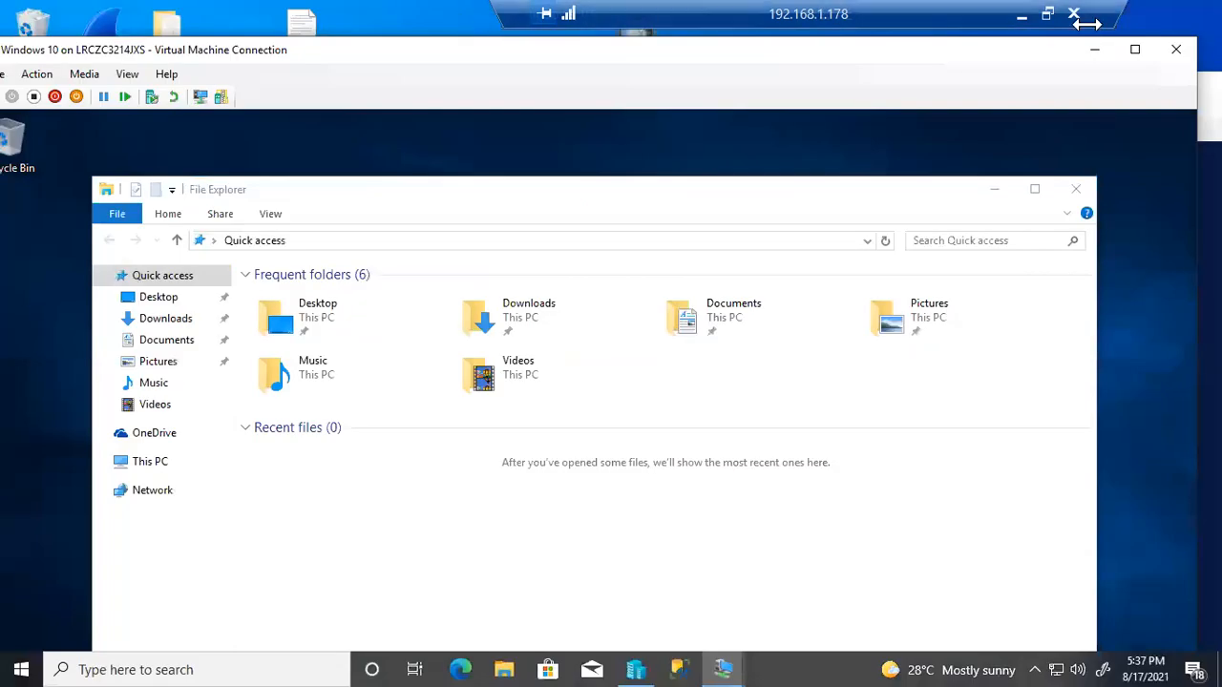
pyautogui.click(1093, 52)
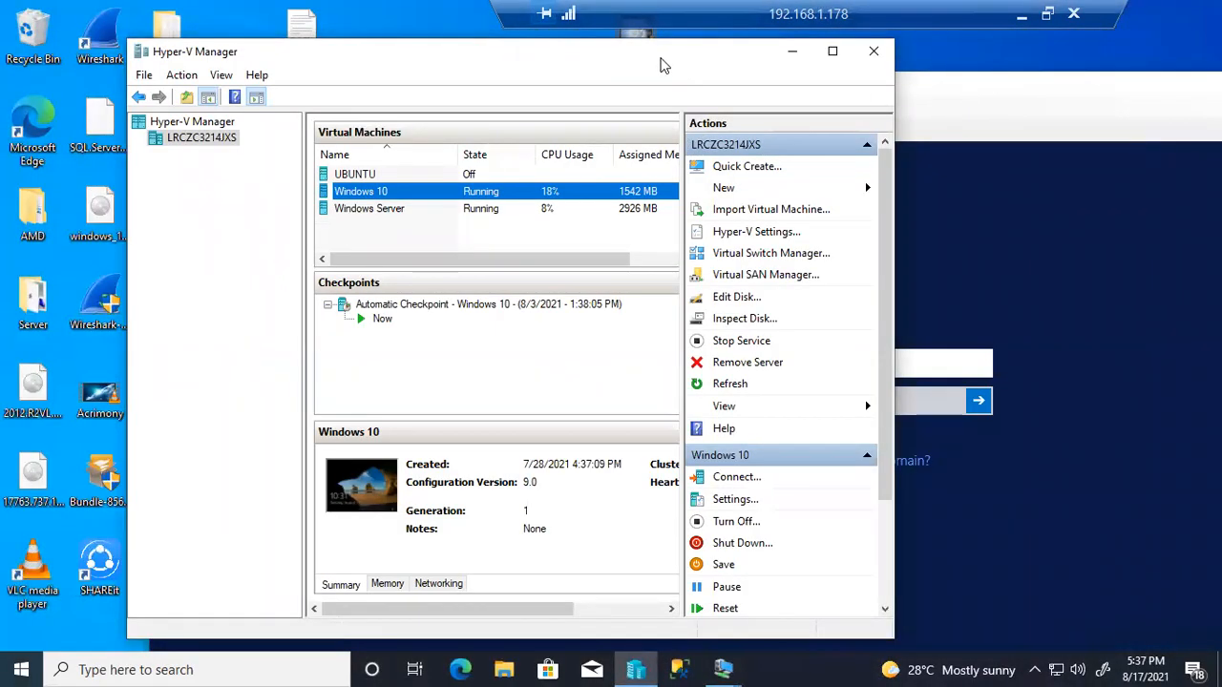
pyautogui.doubleClick(1028, 83)
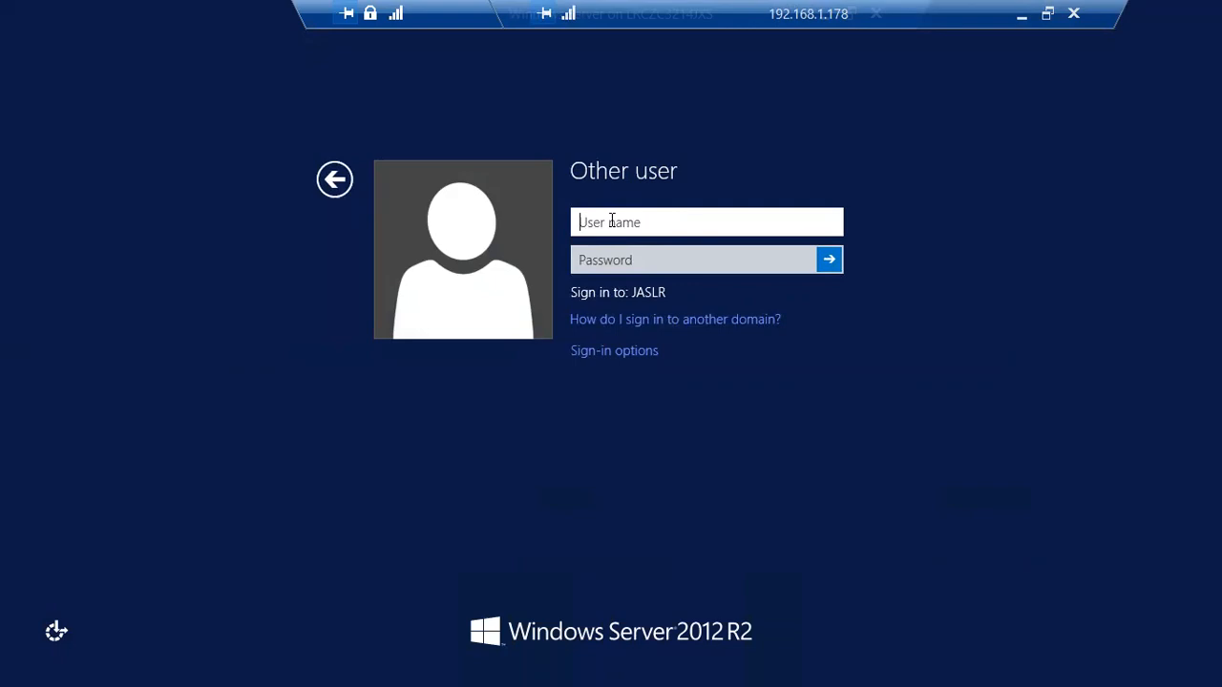
# Sign in as Administrator, fixing the misspelled user name, with the account password
pyautogui.write('Administart')
pyautogui.write('or')
pyautogui.click(645, 221)
pyautogui.press('BackSpace')
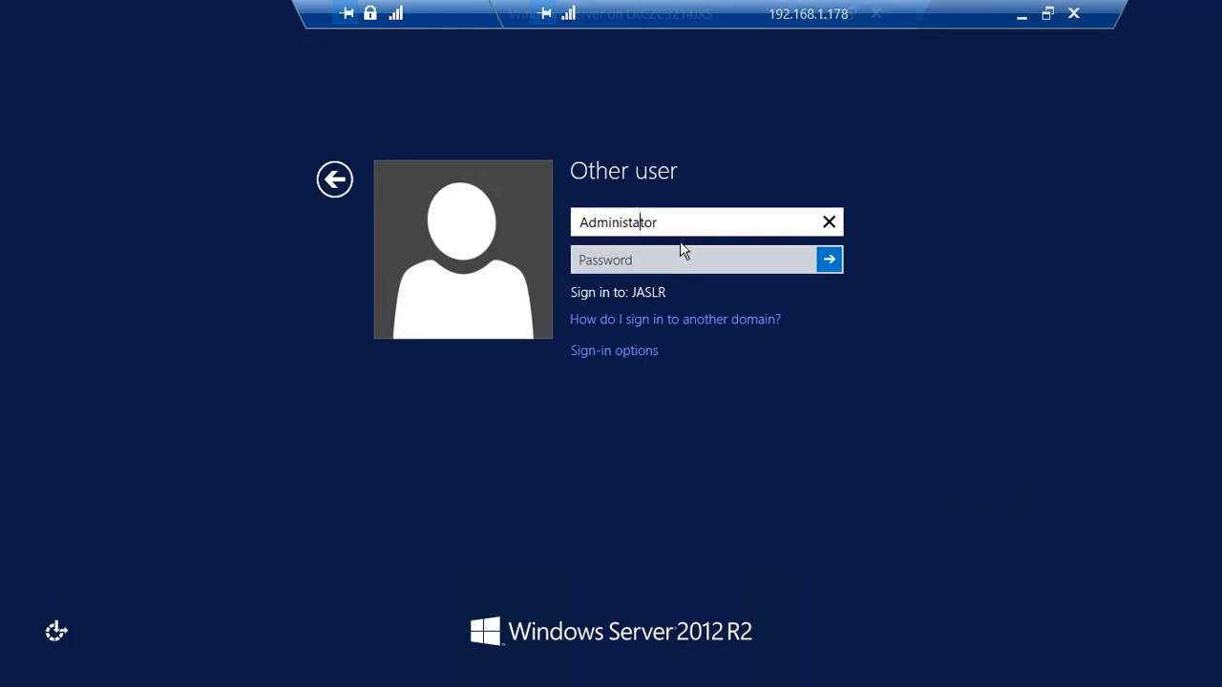
pyautogui.write('r')
pyautogui.click(678, 253)
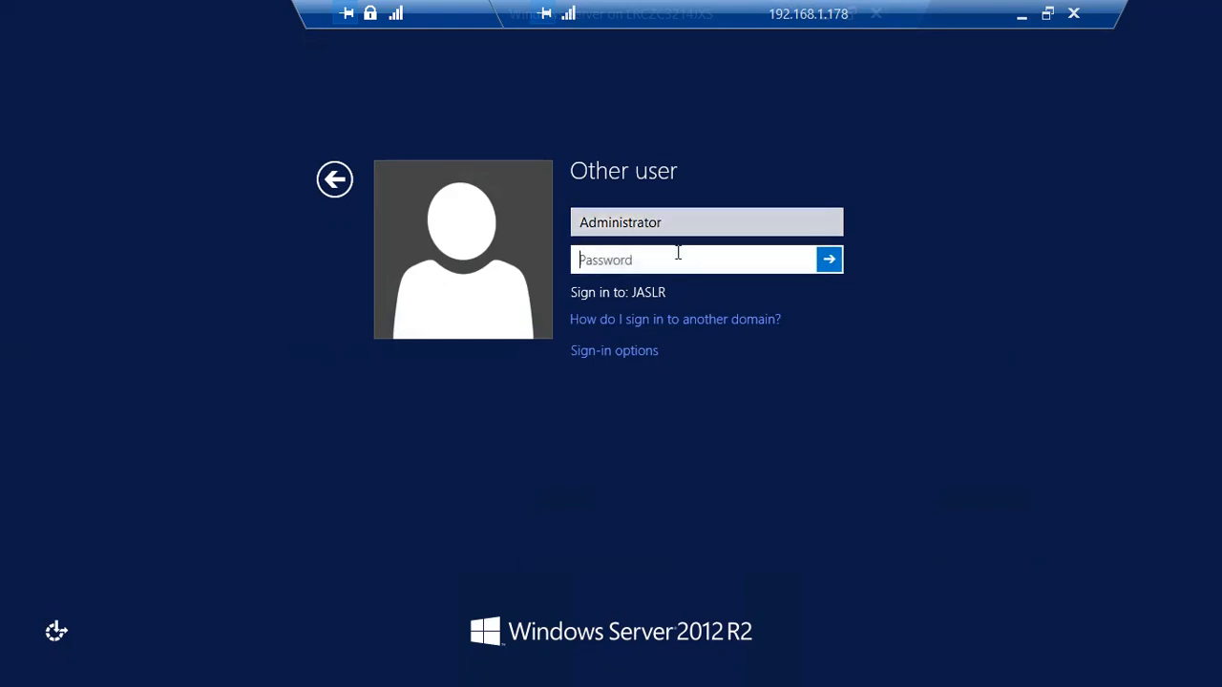
pyautogui.write('***********')
pyautogui.press('Return')
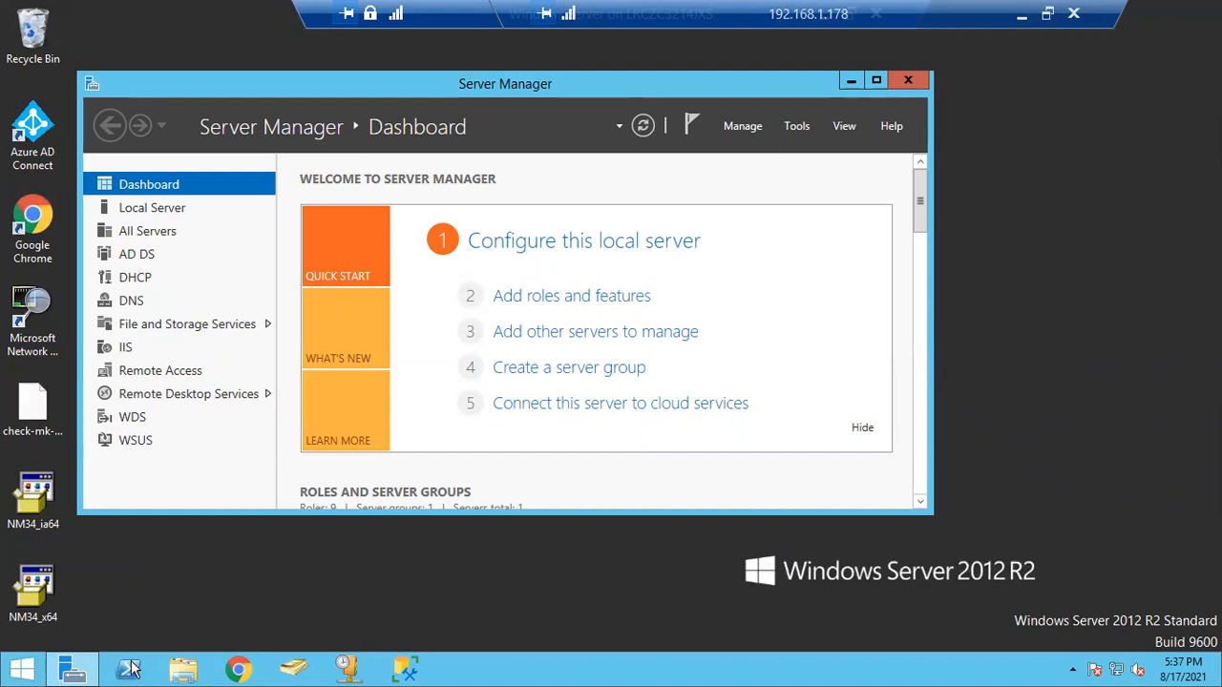
# Open the server's Network and Sharing Center from the network tray icon
pyautogui.rightClick(23, 669)
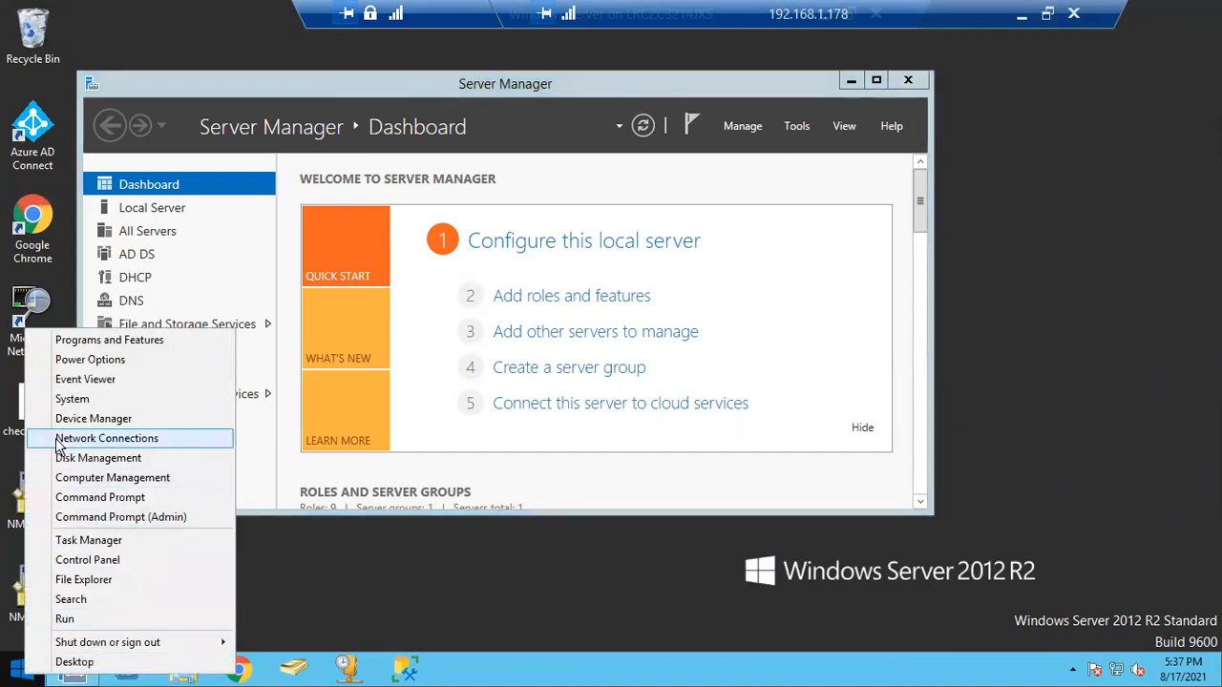
pyautogui.click(1125, 358)
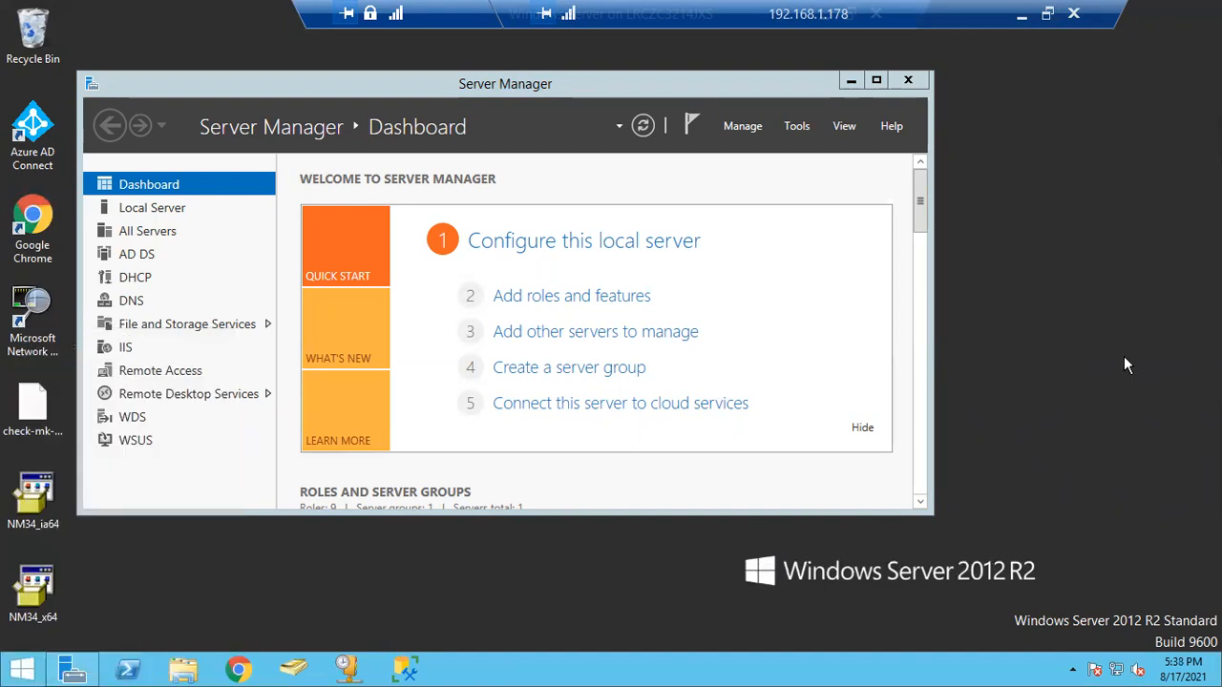
pyautogui.rightClick(1116, 671)
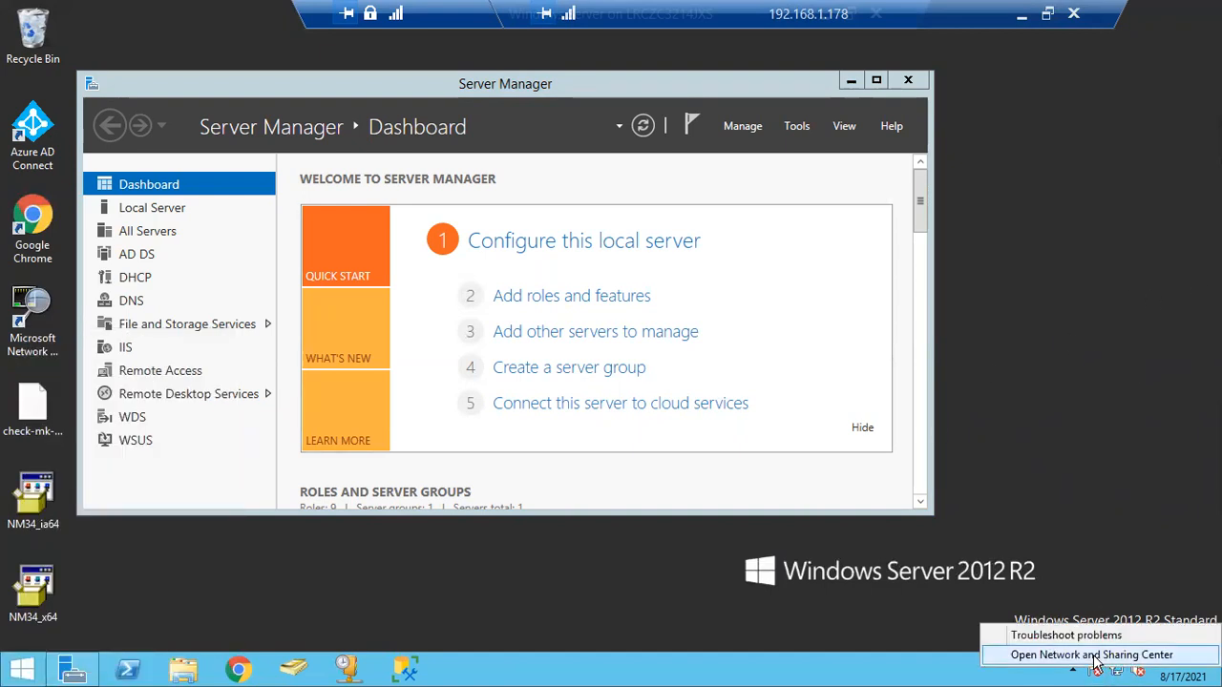
pyautogui.click(1094, 656)
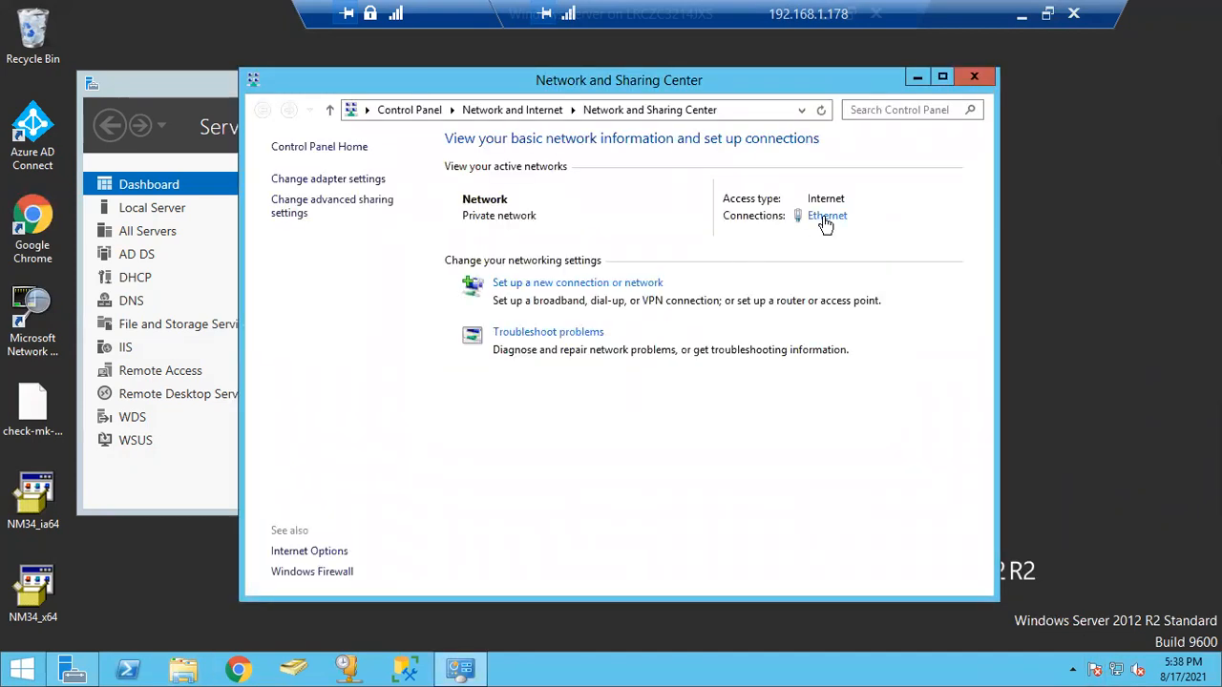
# View the Ethernet connection details showing static IPv4 192.168.1.188, then close them
pyautogui.click(826, 217)
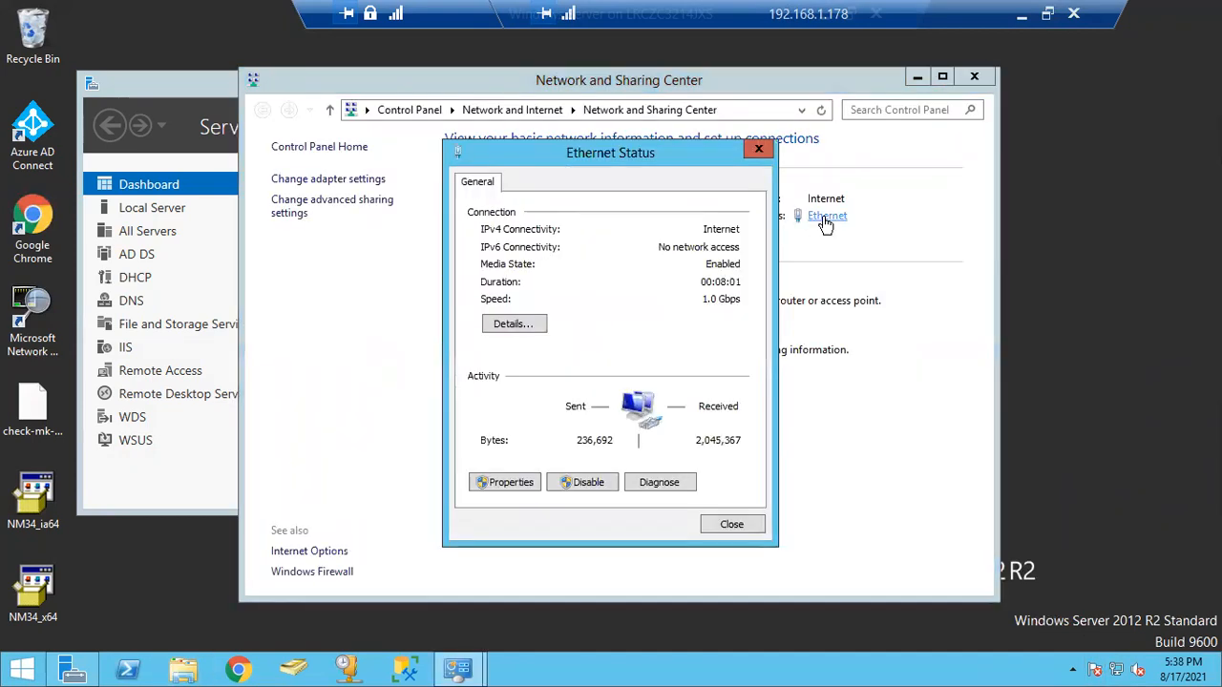
pyautogui.click(503, 325)
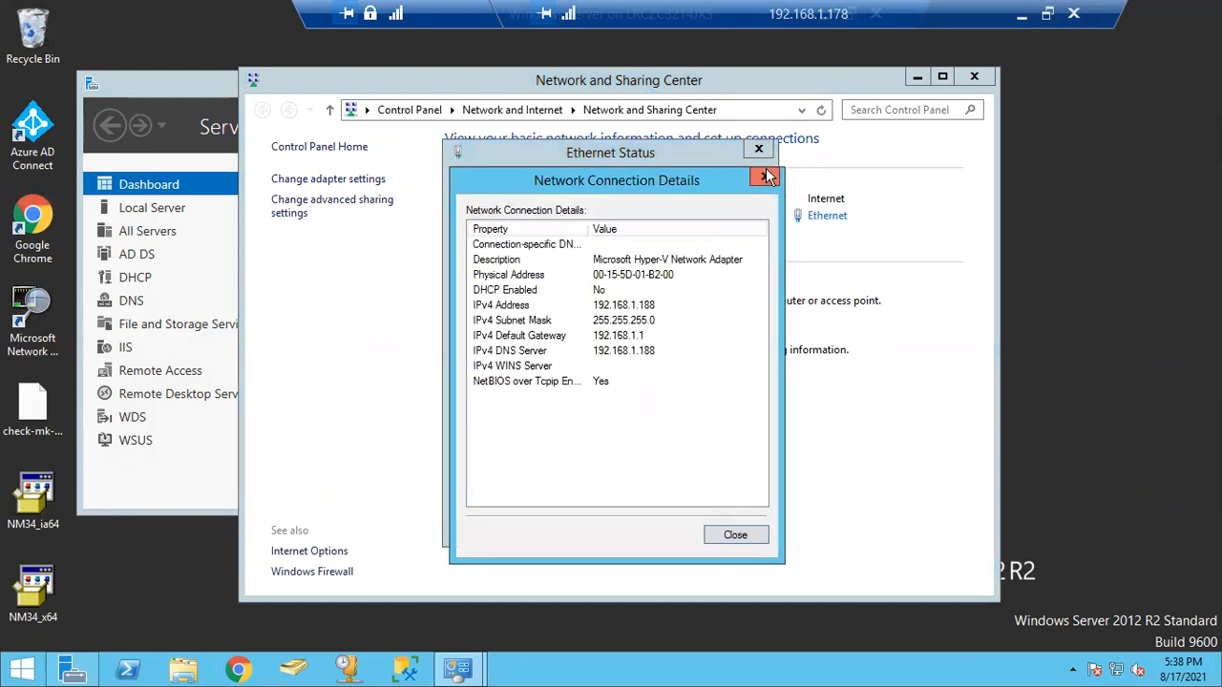
pyautogui.click(598, 308)
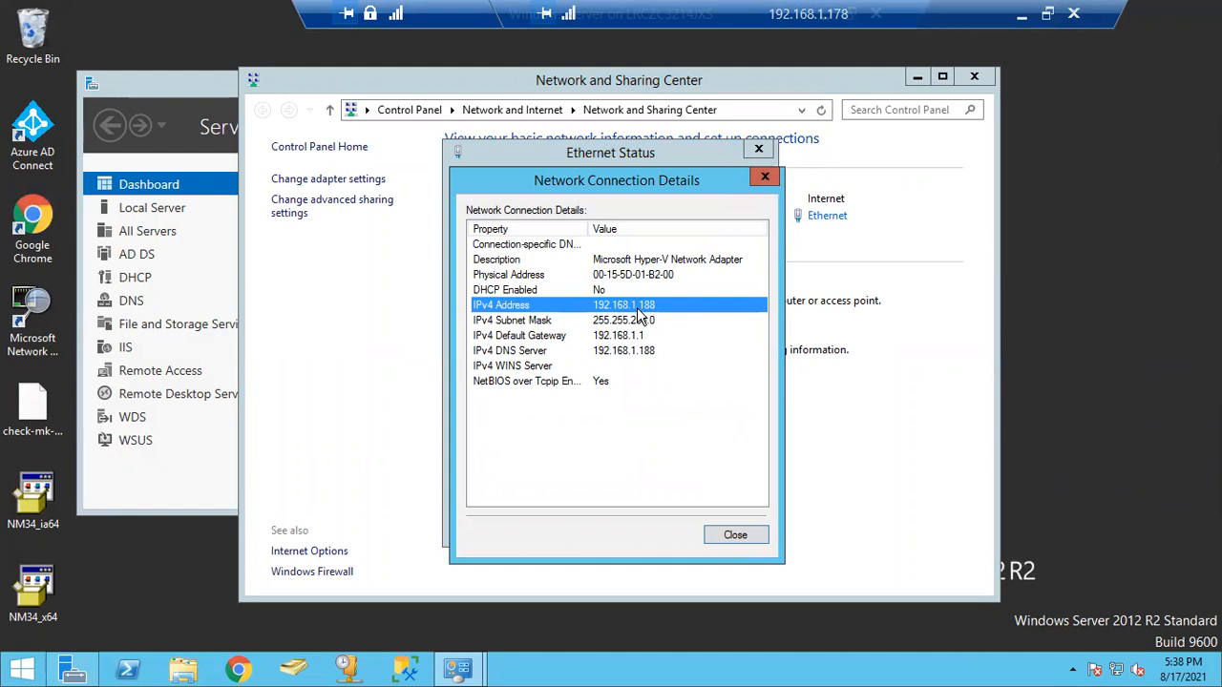
pyautogui.click(764, 177)
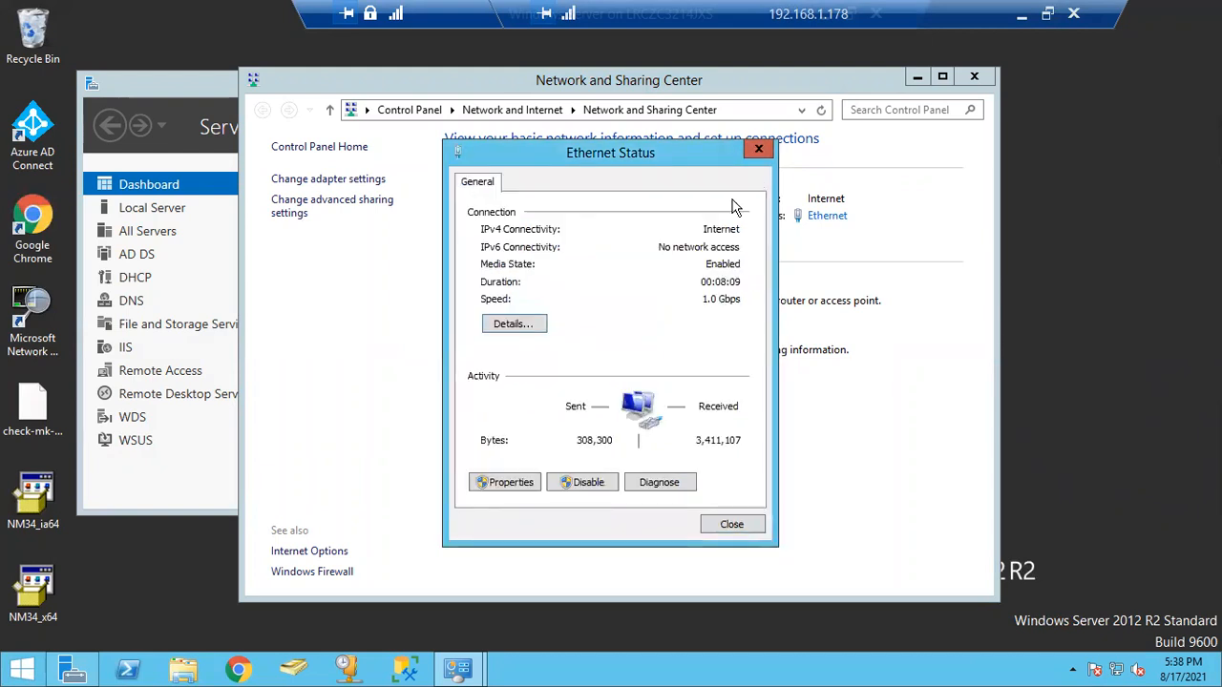
# Review the Ethernet adapter's TCP/IPv4 properties without changes and close the dialogs
pyautogui.click(506, 483)
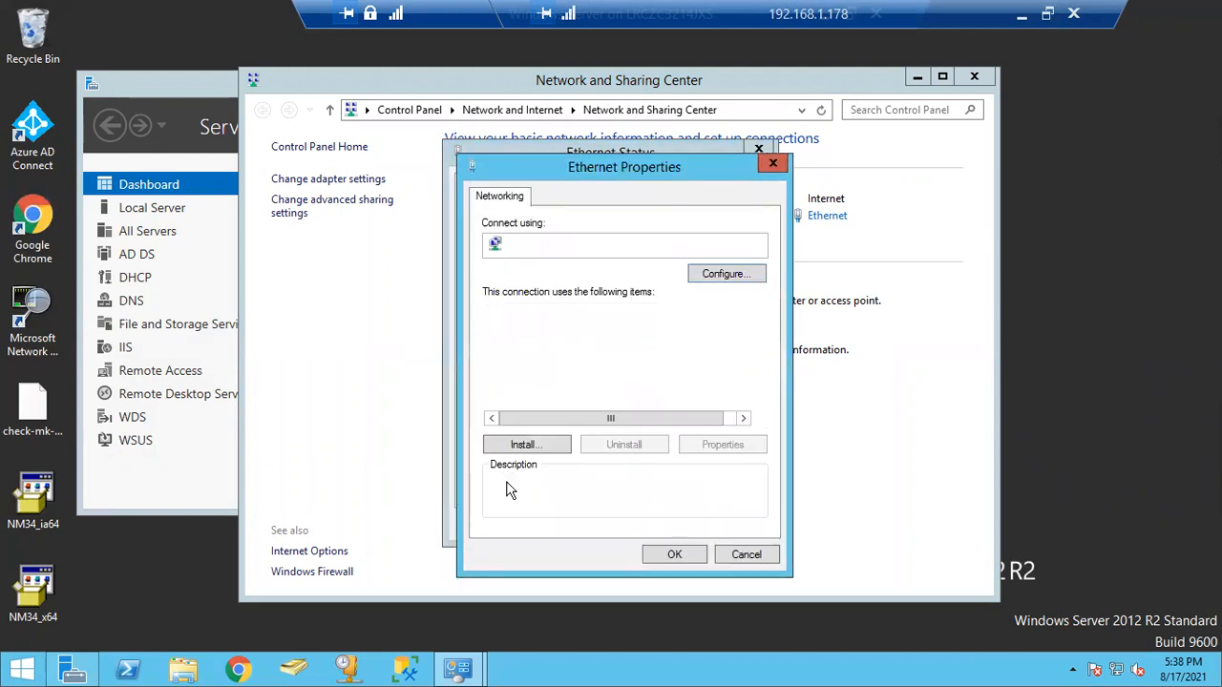
pyautogui.moveTo(757, 361); pyautogui.dragTo(764, 390)
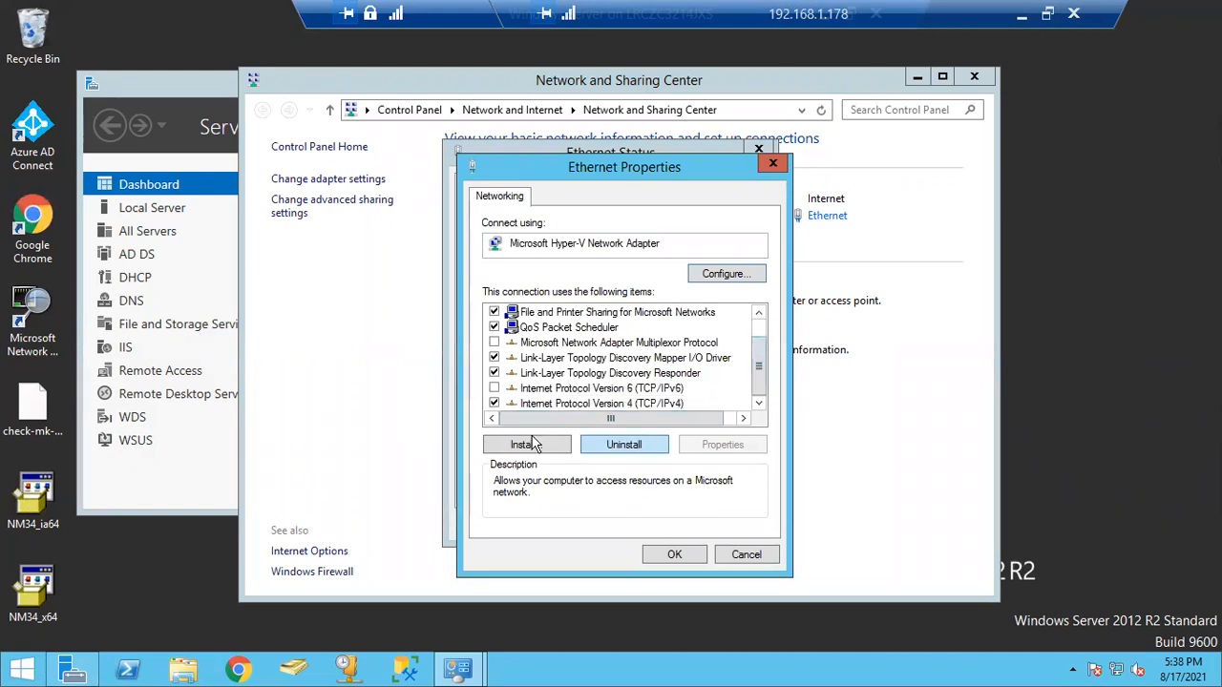
pyautogui.click(552, 401)
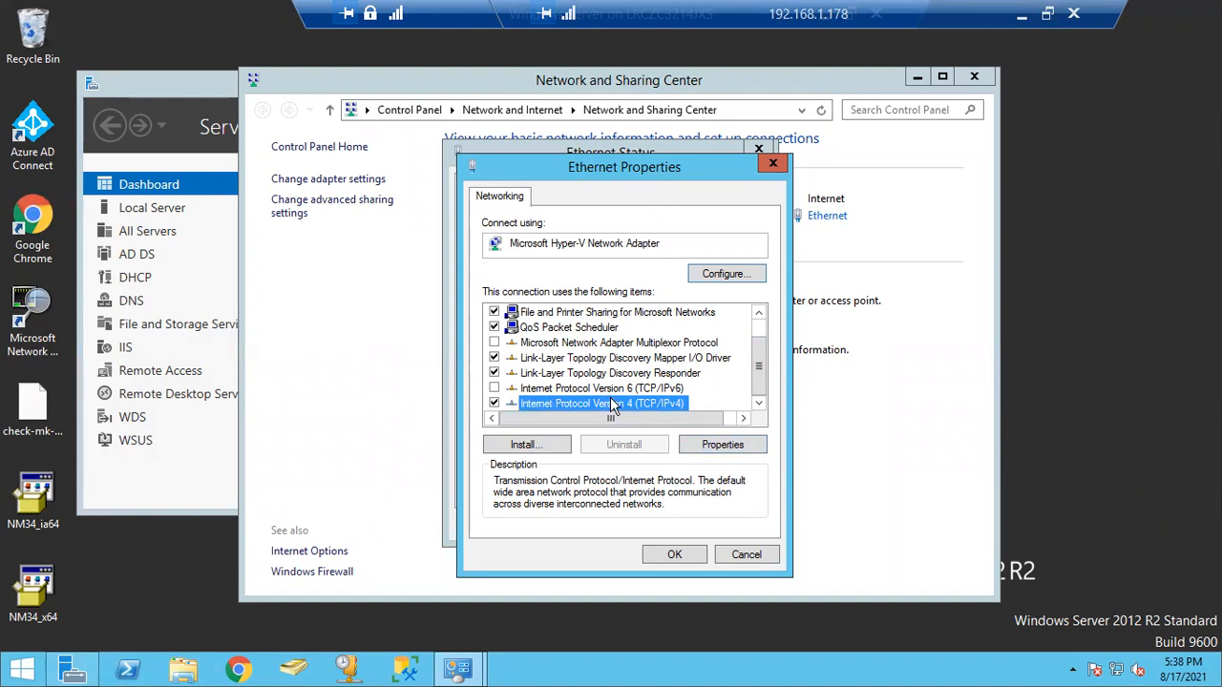
pyautogui.click(721, 445)
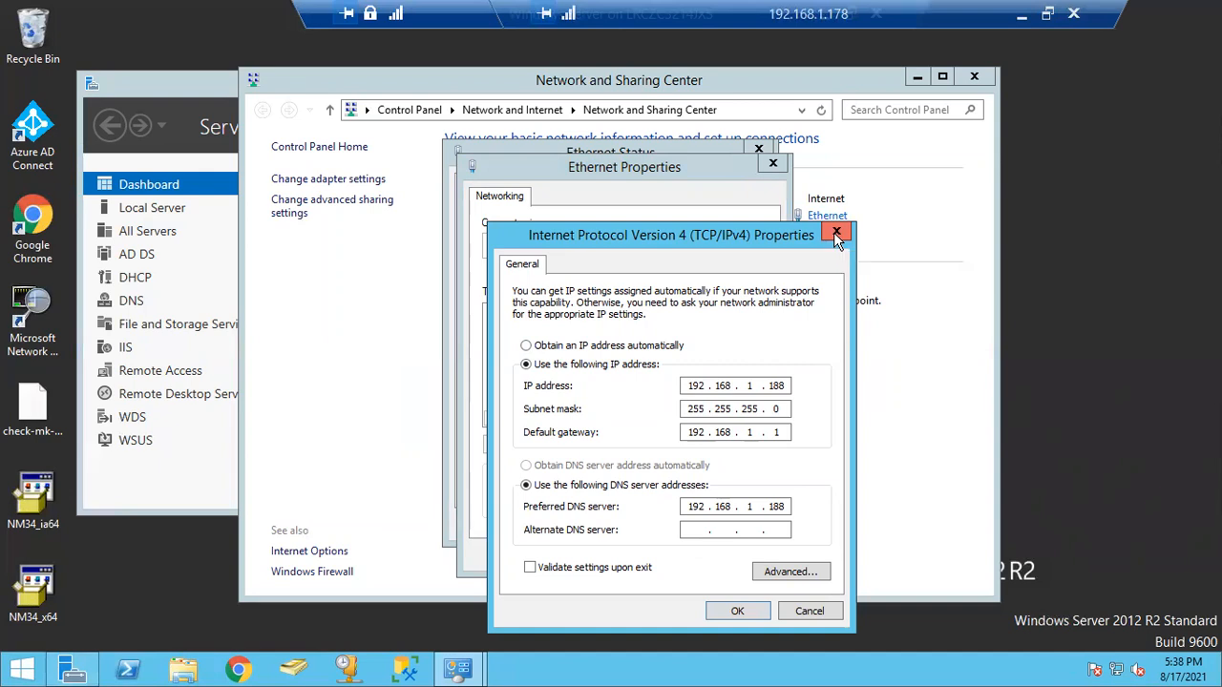
pyautogui.click(836, 236)
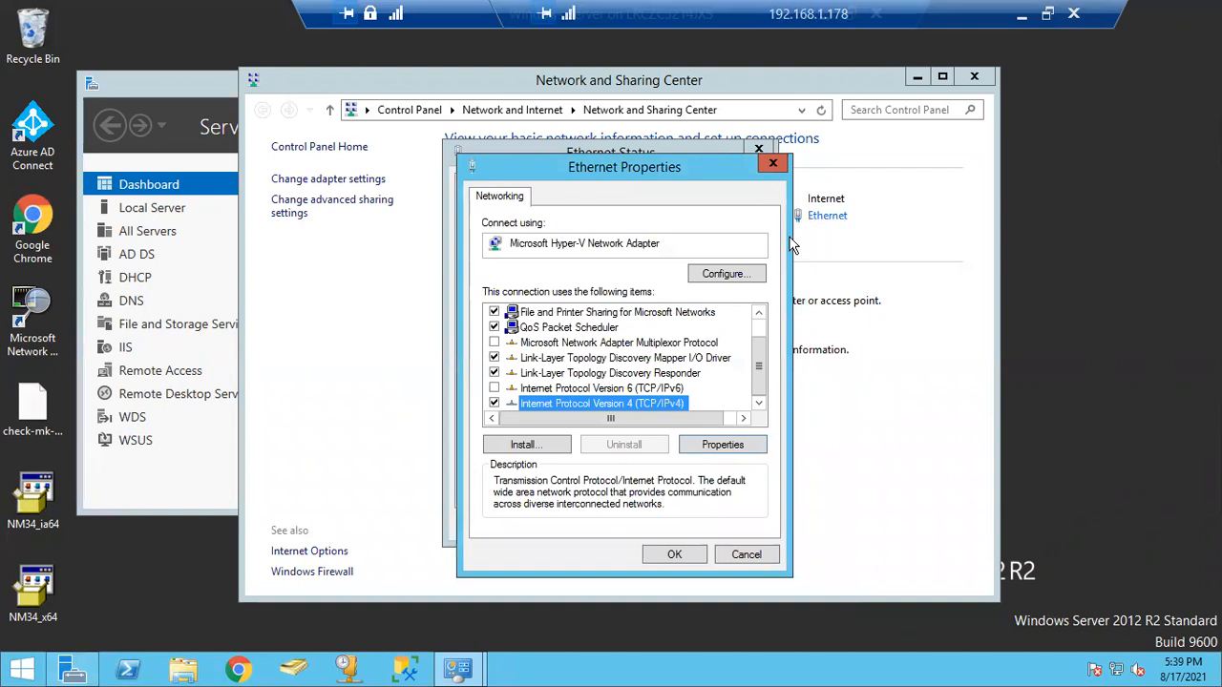
pyautogui.click(772, 163)
pyautogui.click(756, 154)
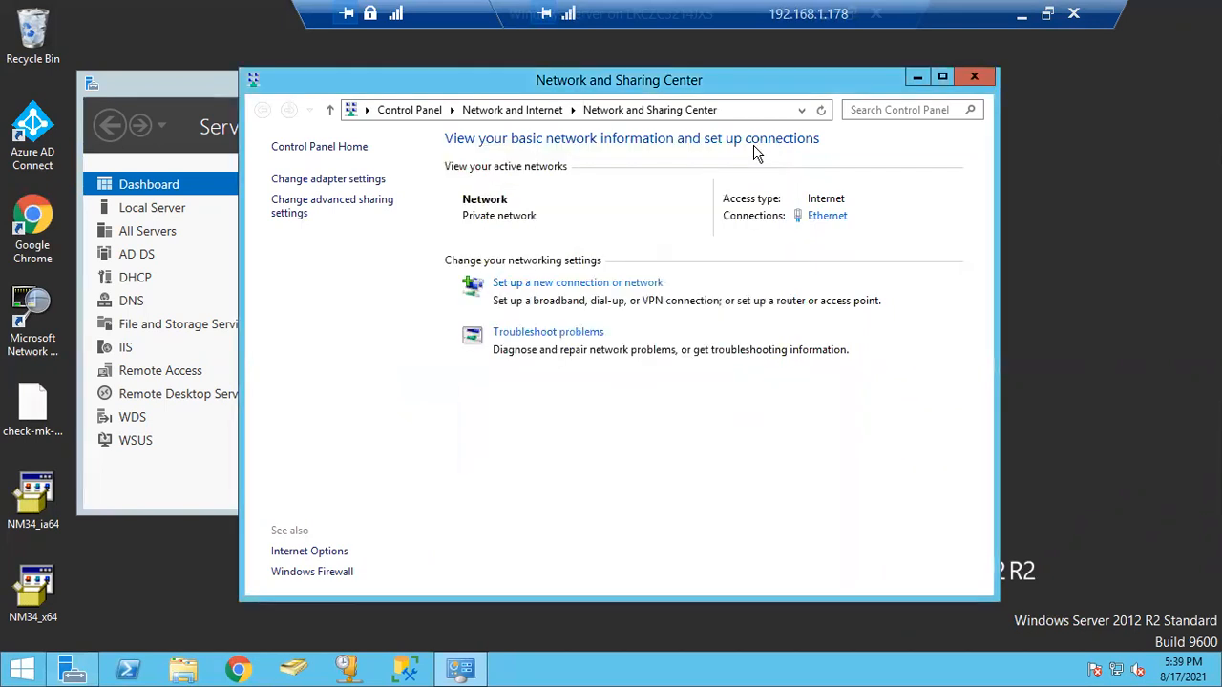
# Recheck the Ethernet details for IPv4 192.168.1.188 and close the status dialog
pyautogui.click(825, 217)
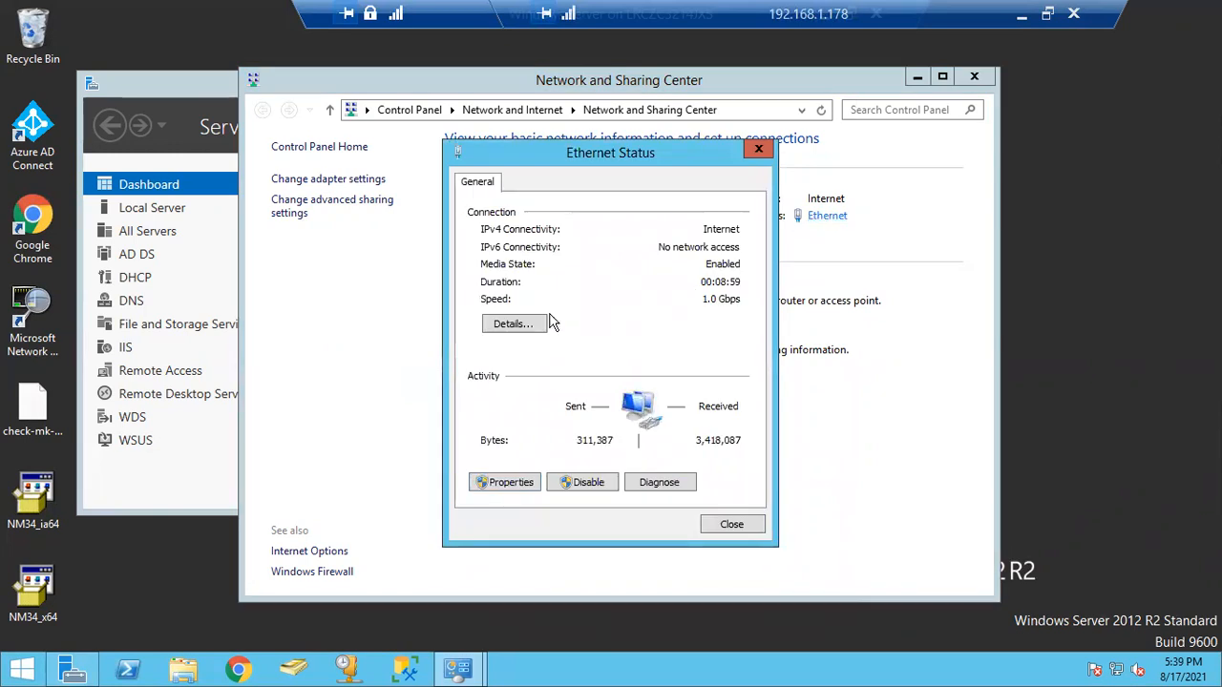
pyautogui.click(534, 326)
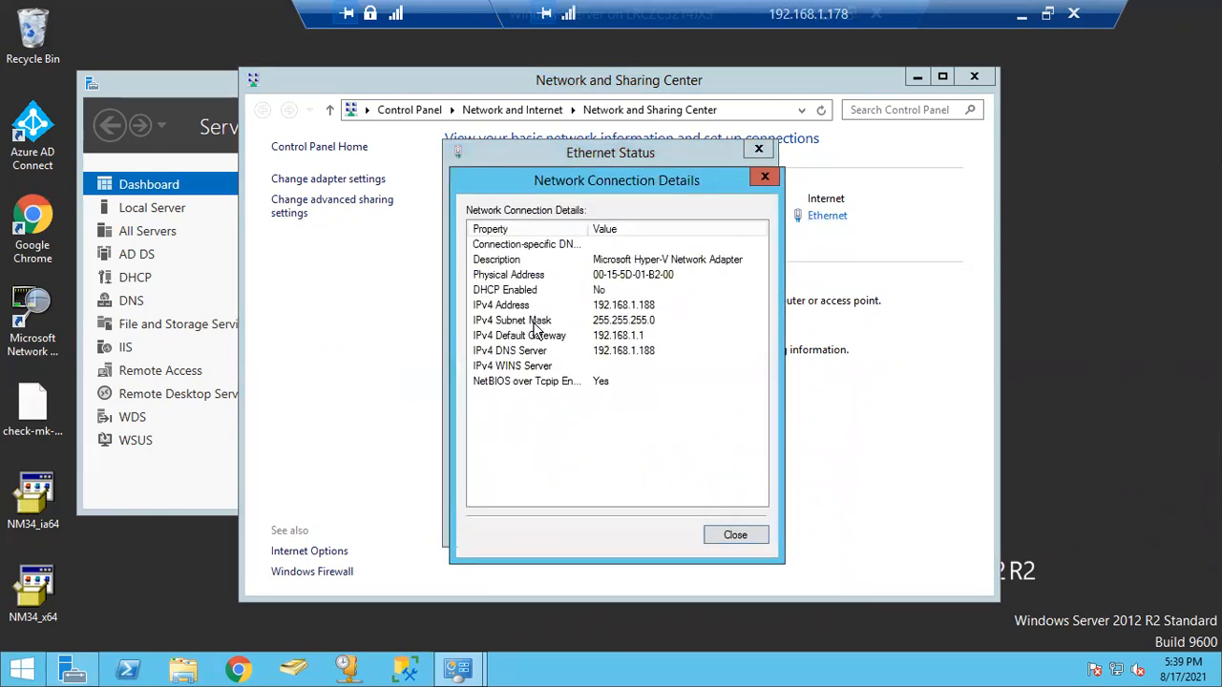
pyautogui.click(631, 306)
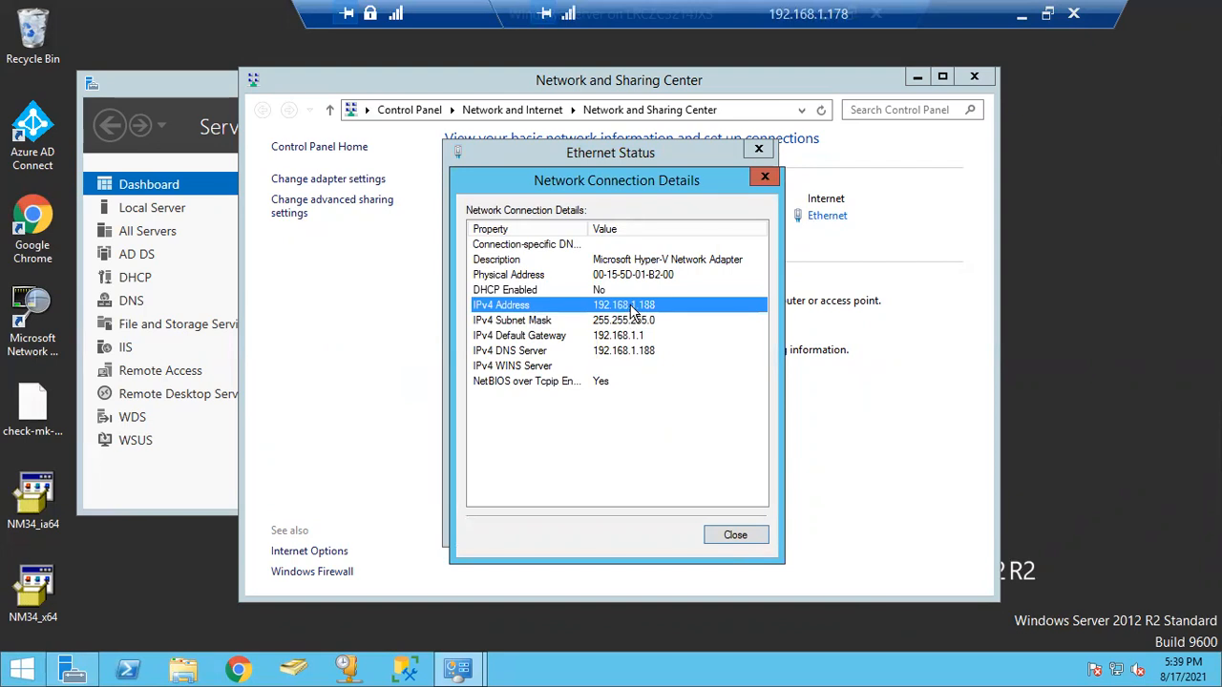
pyautogui.click(765, 176)
pyautogui.click(760, 151)
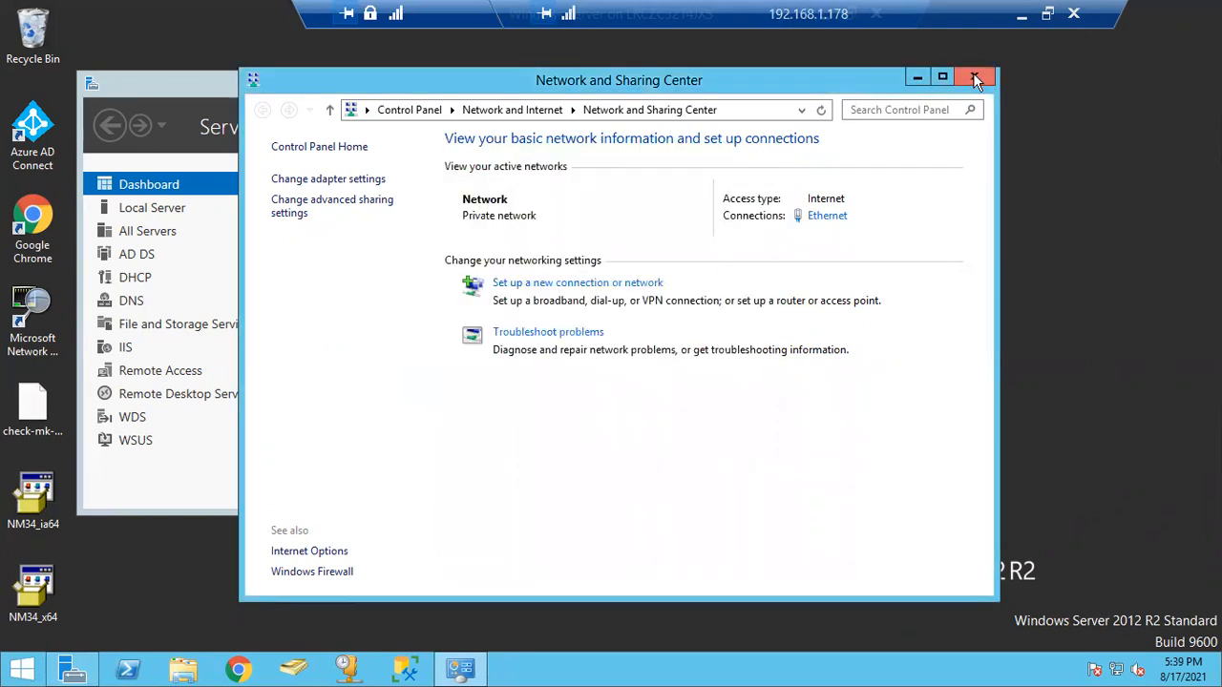
# Close Network and Sharing Center, minimise the server session, then restore it from the taskbar
pyautogui.click(917, 80)
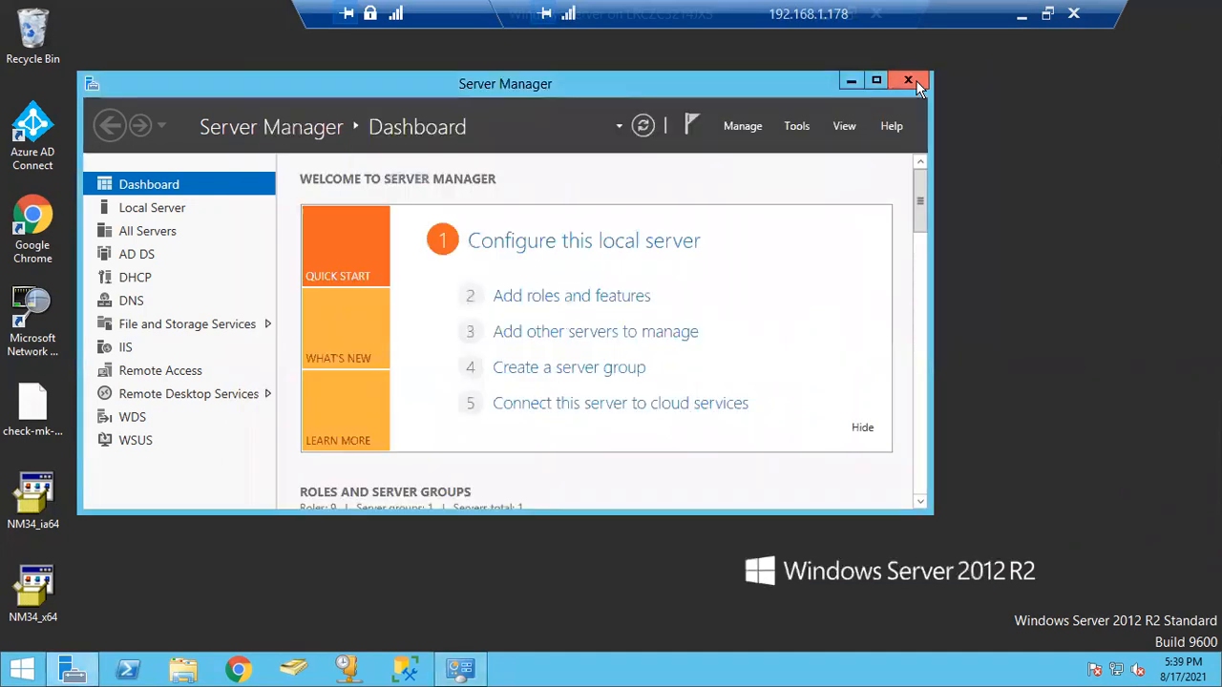
pyautogui.click(1021, 21)
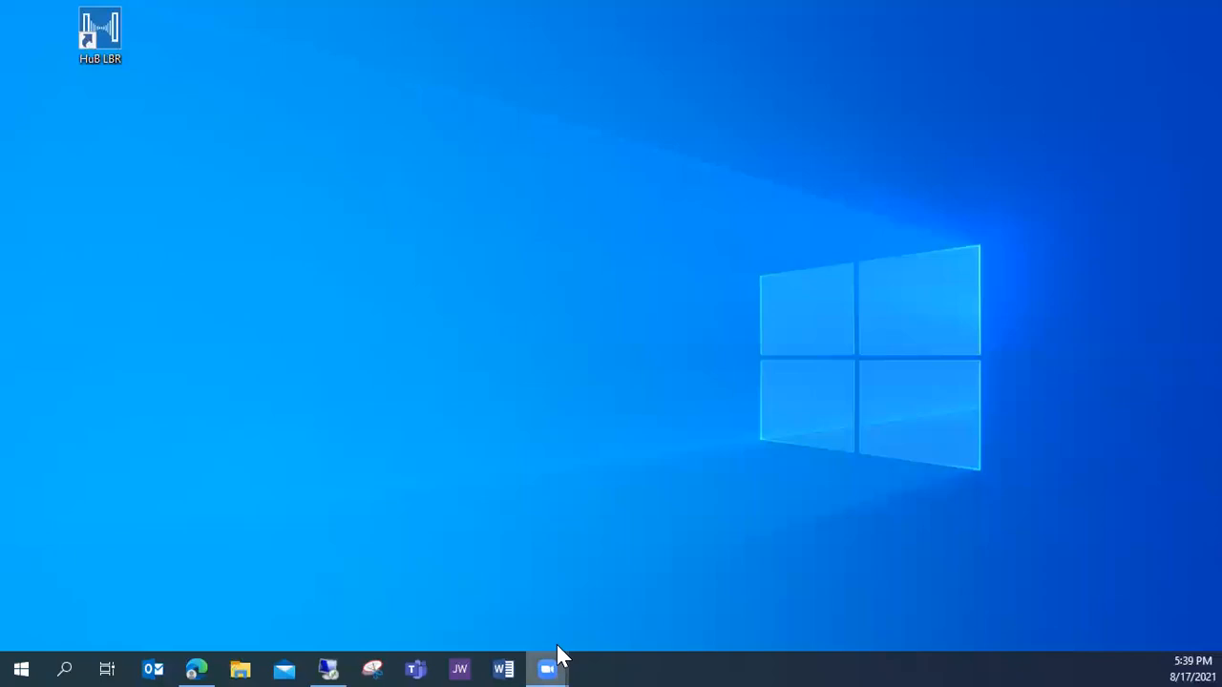
pyautogui.moveTo(557, 644)
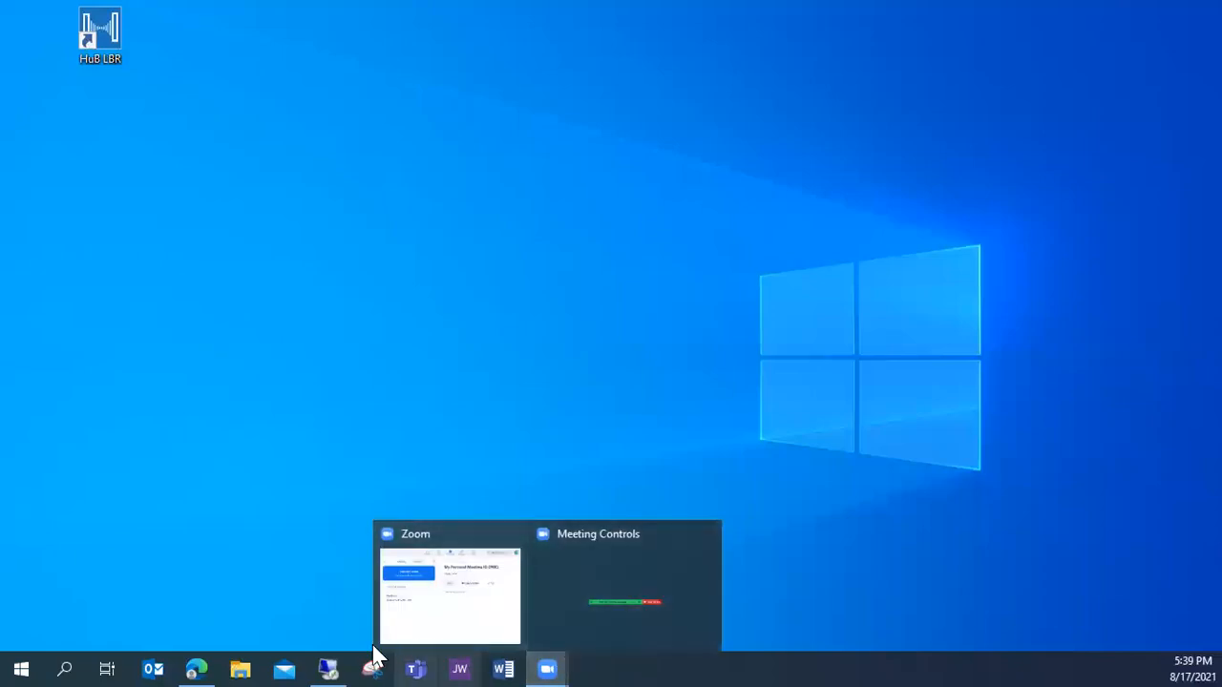
pyautogui.click(327, 667)
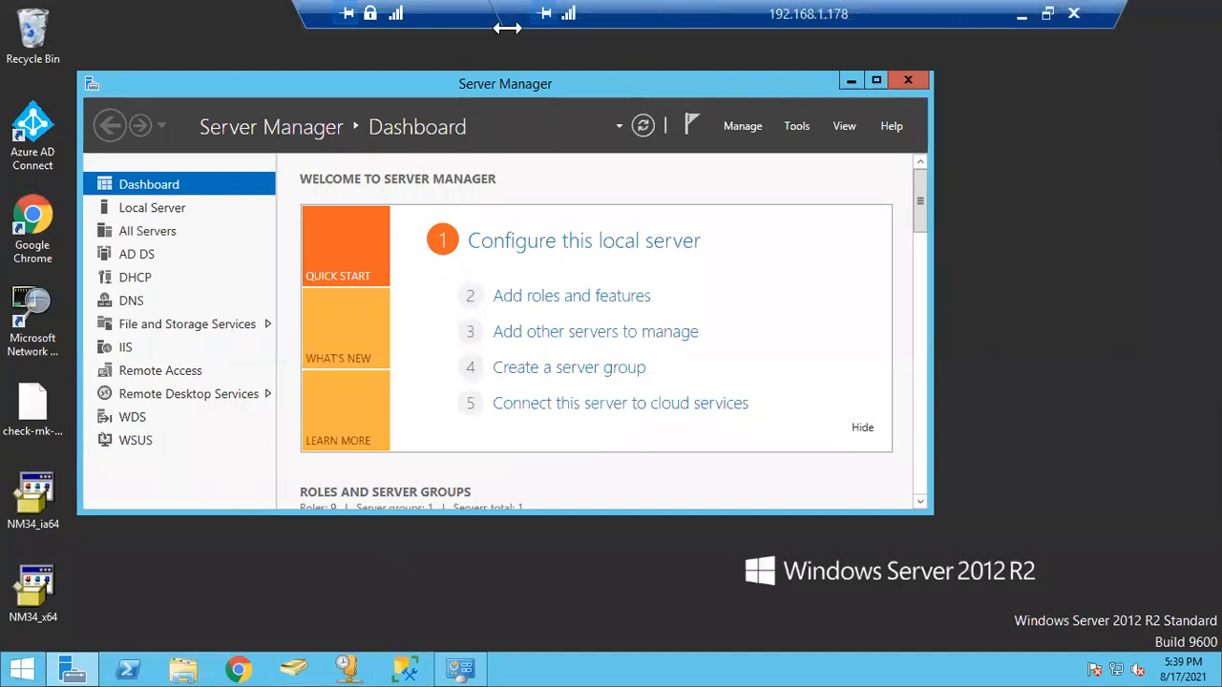
# Take the server session out of full screen and bring the Windows 10 VM window forward
pyautogui.doubleClick(459, 17)
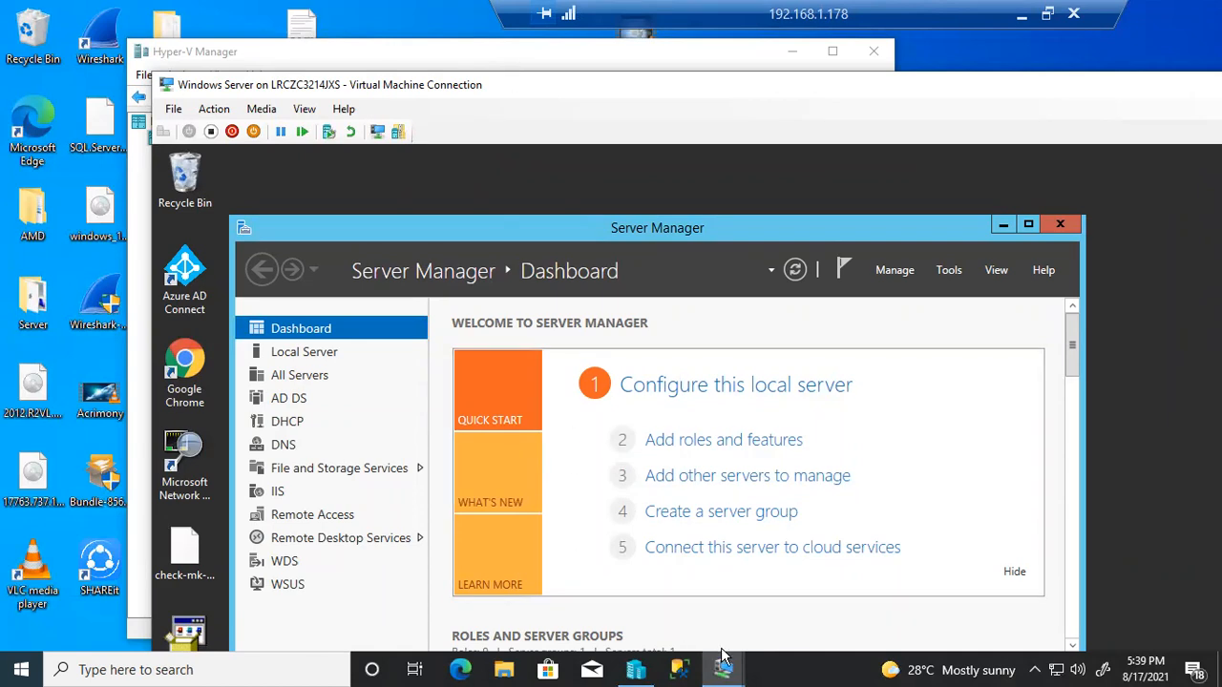
pyautogui.moveTo(722, 668)
pyautogui.click(794, 608)
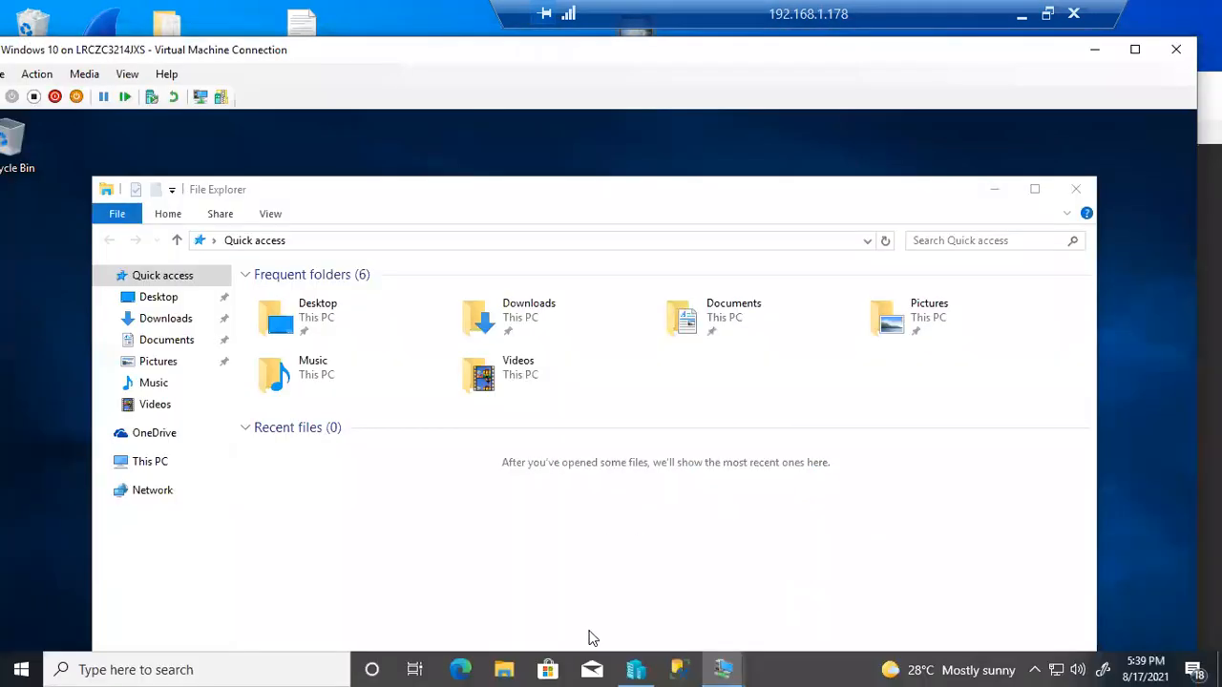
pyautogui.rightClick(31, 669)
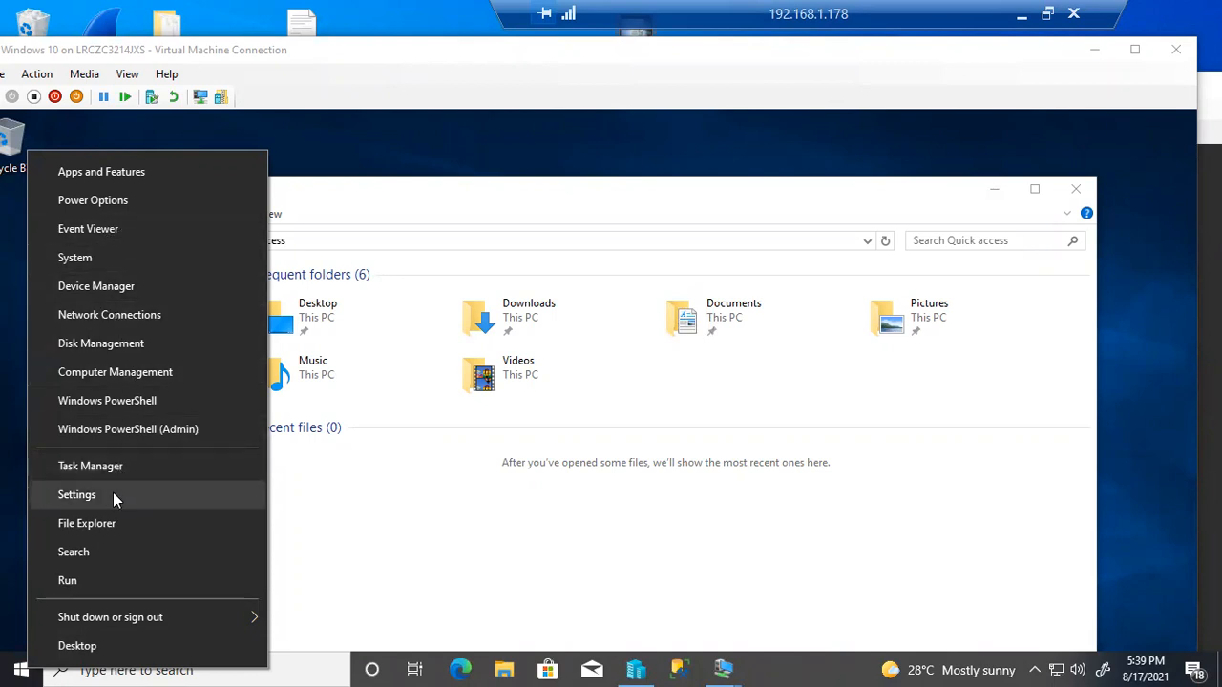
# Launch Command Prompt via cmd, ping 192.168.1.188 for four replies, then close it
pyautogui.click(102, 668)
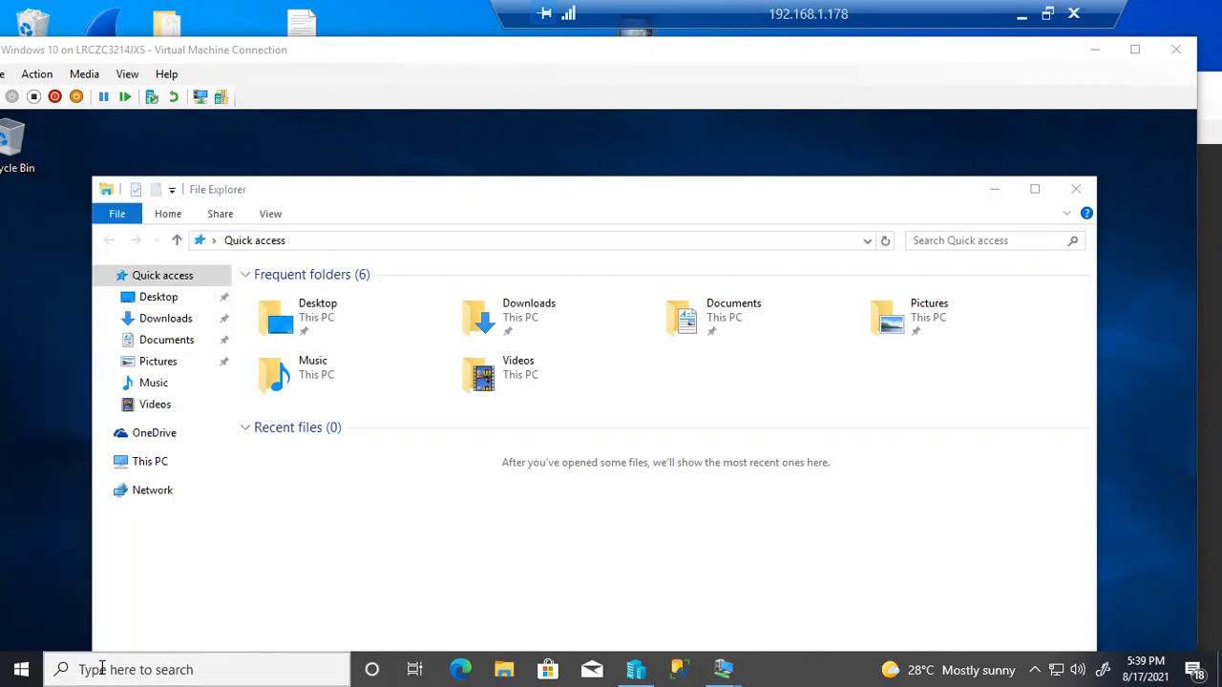
pyautogui.click(102, 669)
pyautogui.write('cmd')
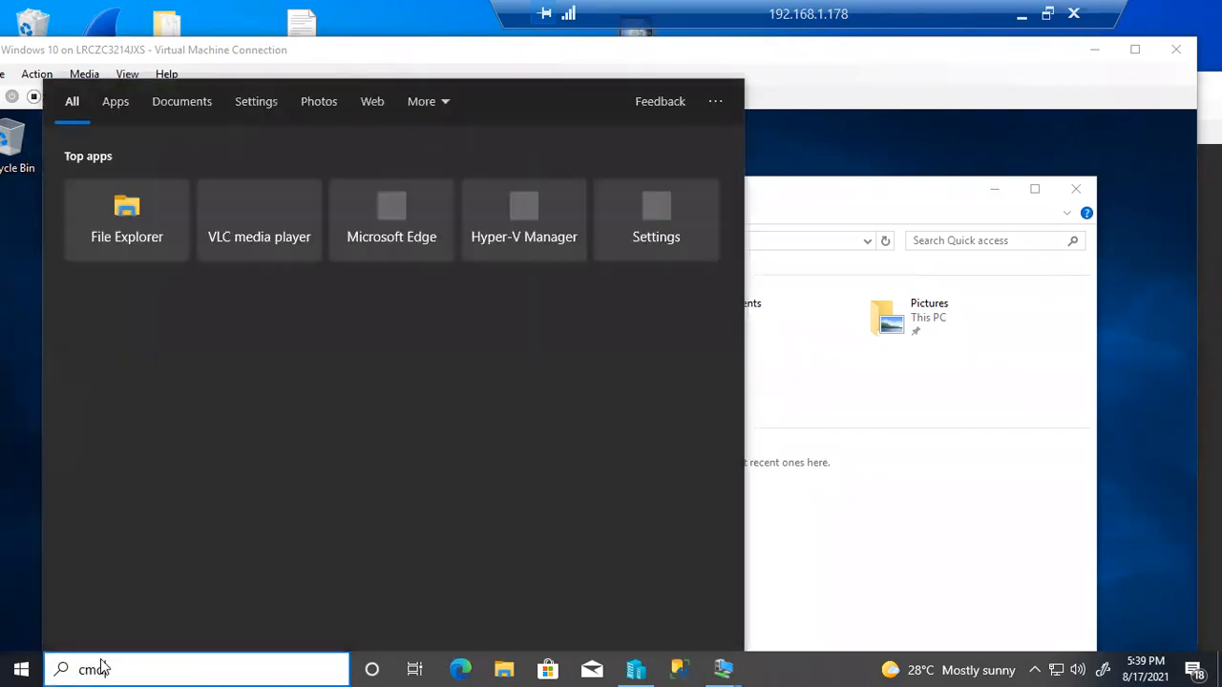
pyautogui.press('Return')
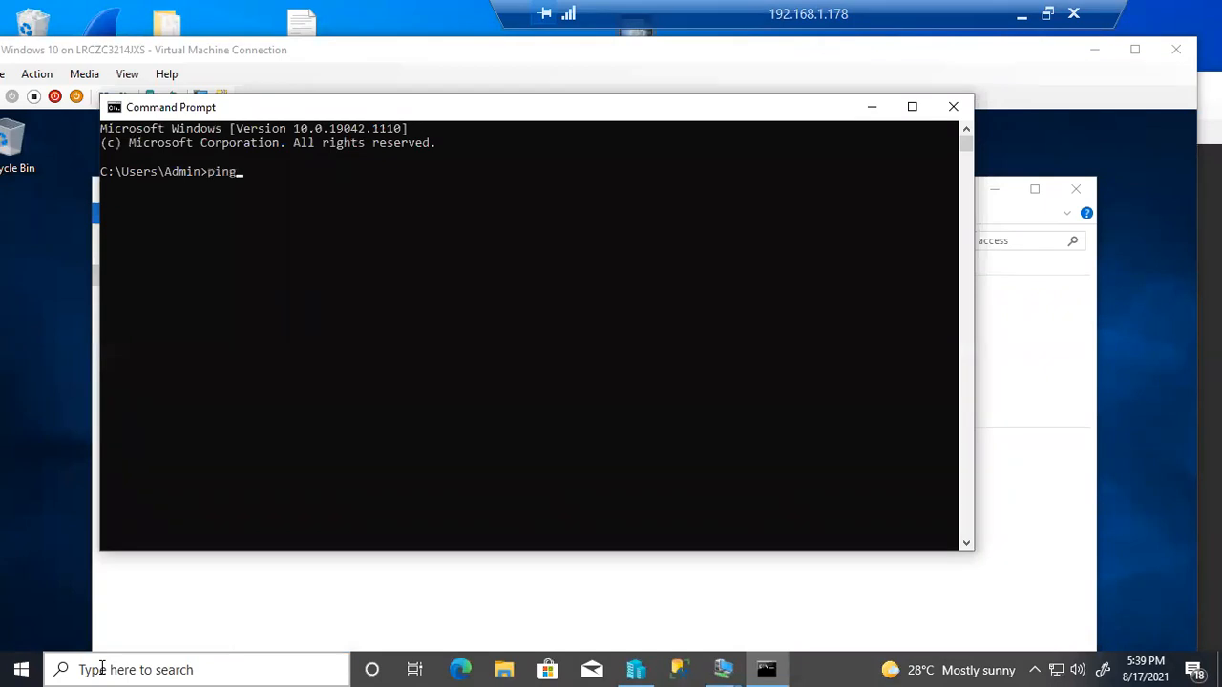
pyautogui.write('ping 192.168.1.188')
pyautogui.press('Return')
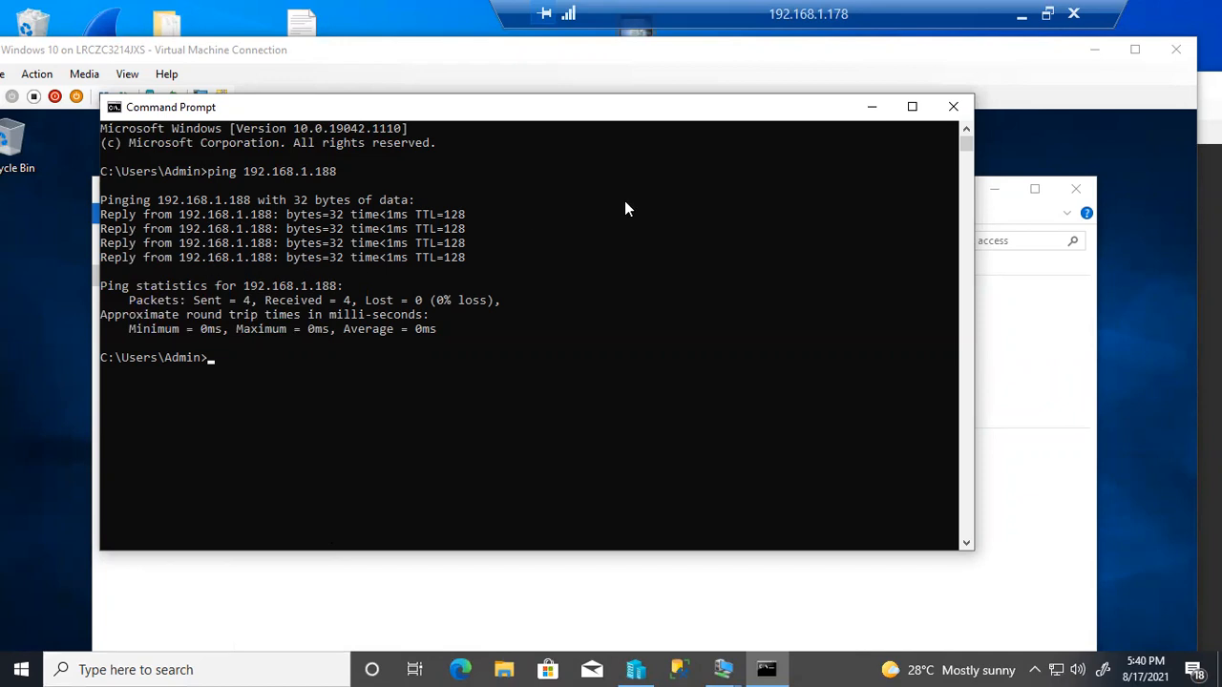
pyautogui.click(951, 111)
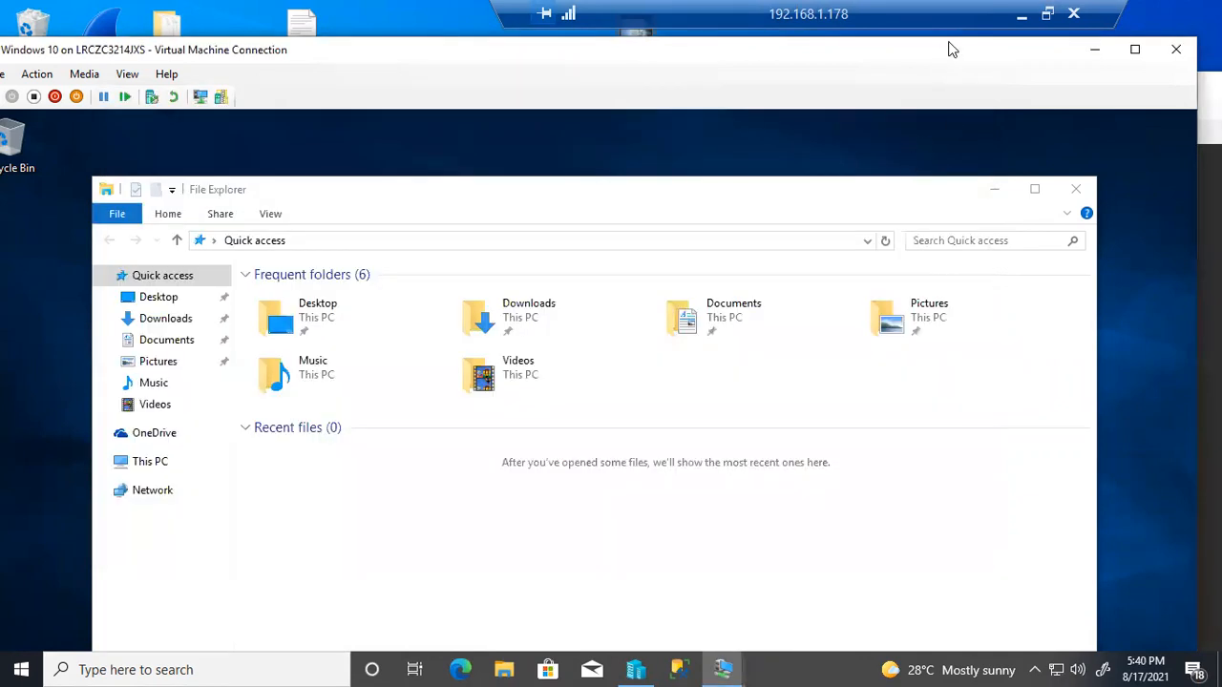
# Maximise the Windows 10 VM window and open its Network and Sharing Center
pyautogui.moveTo(949, 43); pyautogui.dragTo(966, 36)
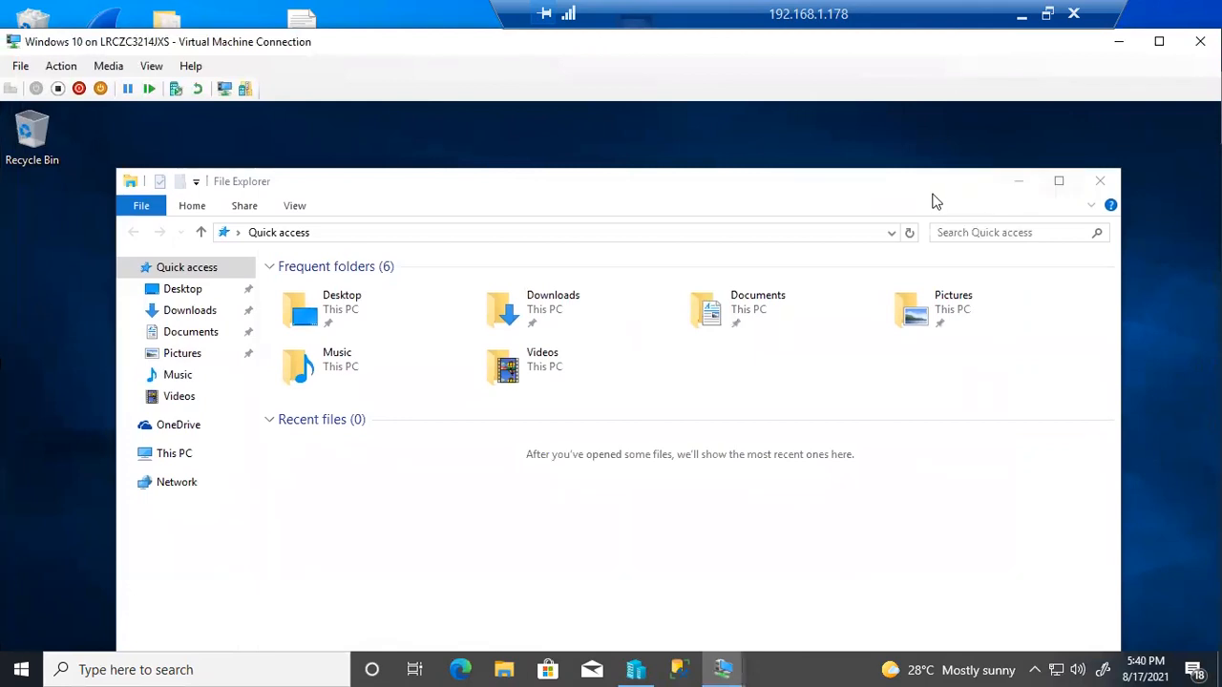
pyautogui.moveTo(963, 179); pyautogui.dragTo(937, 121)
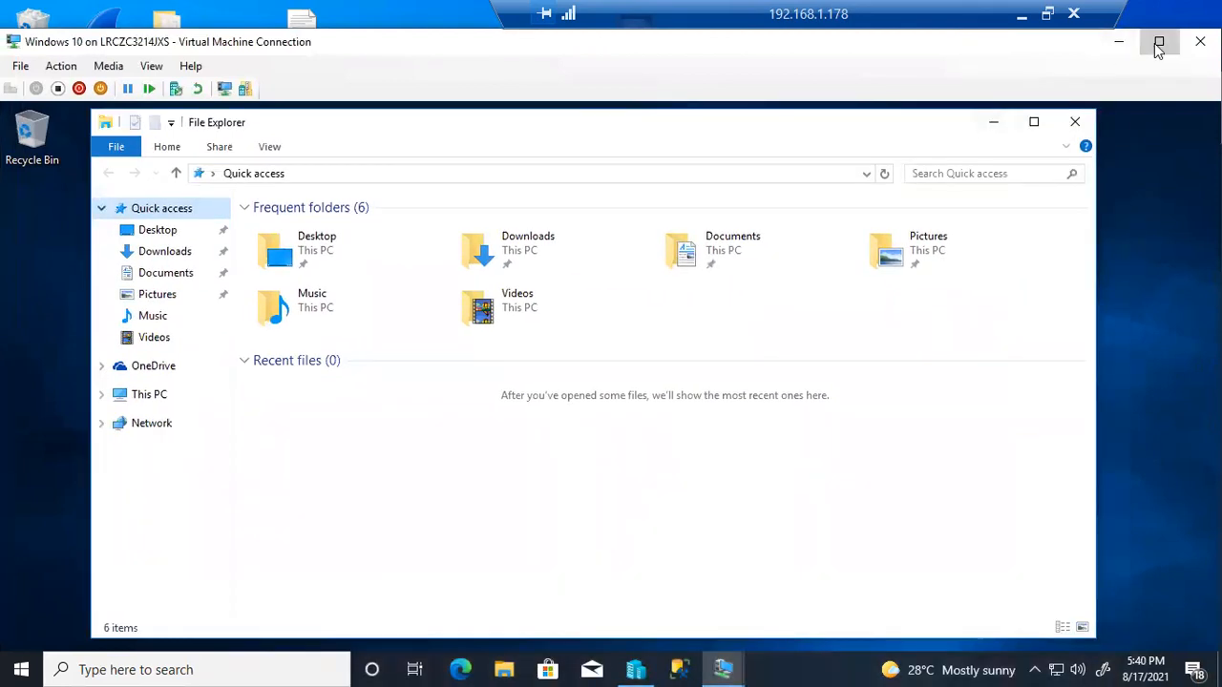
pyautogui.click(1157, 45)
pyautogui.rightClick(1075, 668)
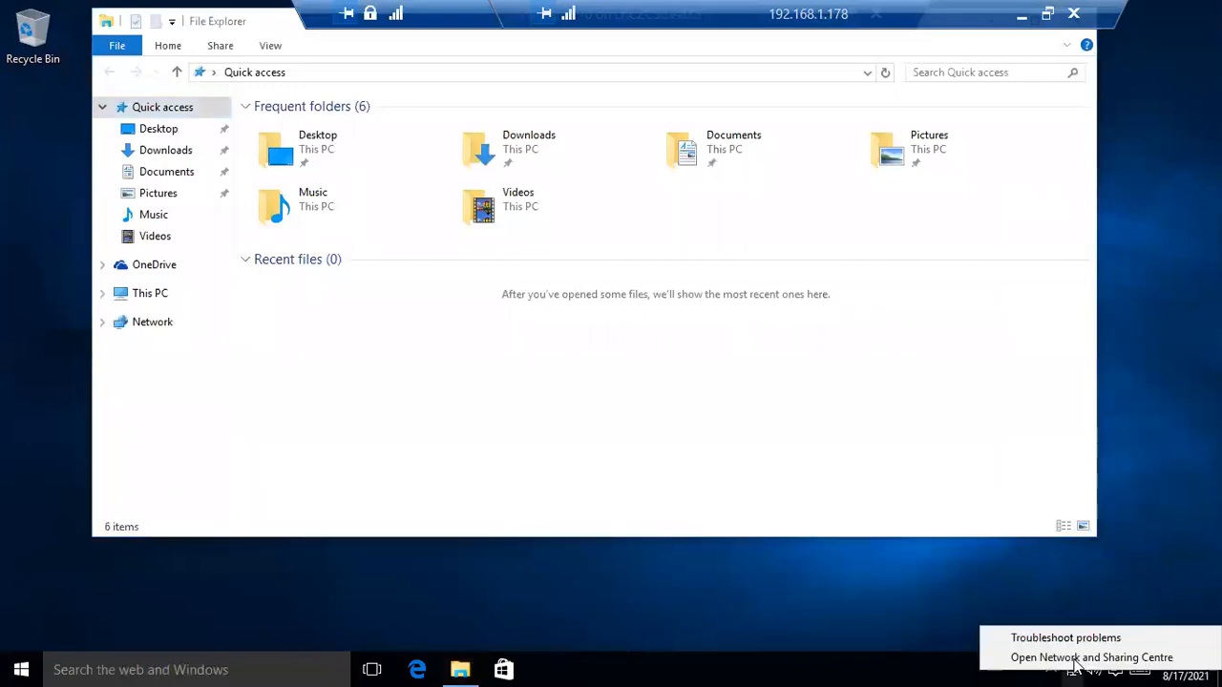
pyautogui.click(1081, 659)
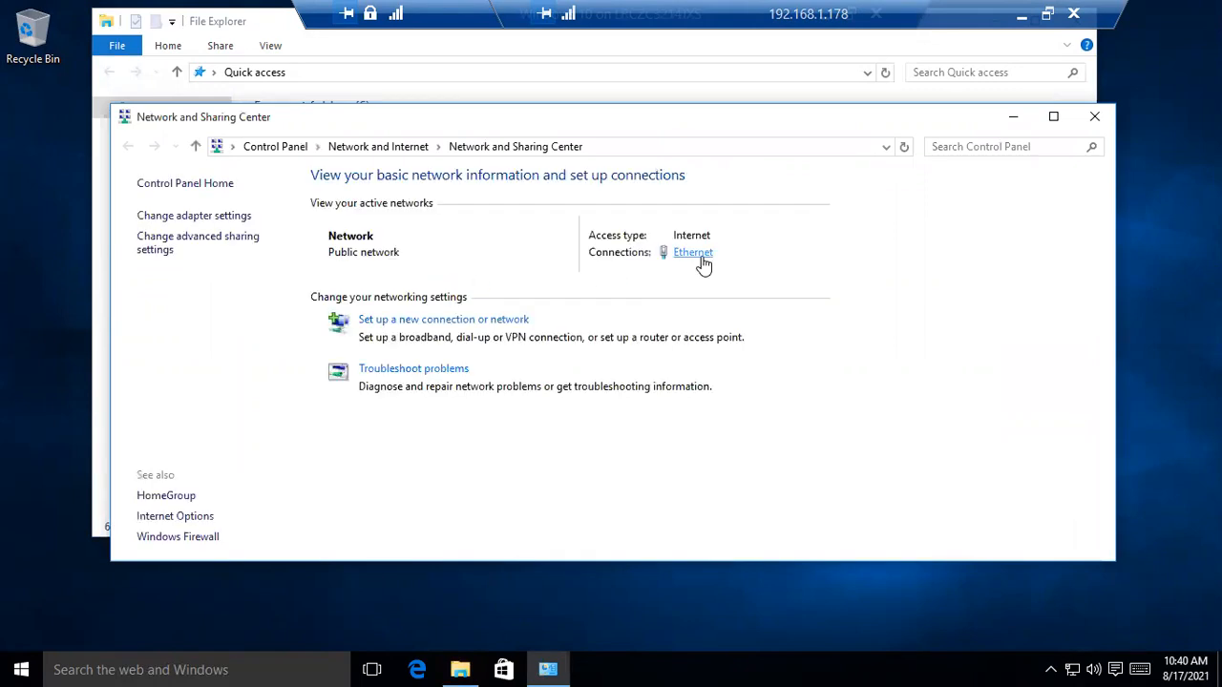
# Check the Ethernet details, then open adapter properties and select Internet Protocol Version 4
pyautogui.click(702, 258)
pyautogui.click(506, 329)
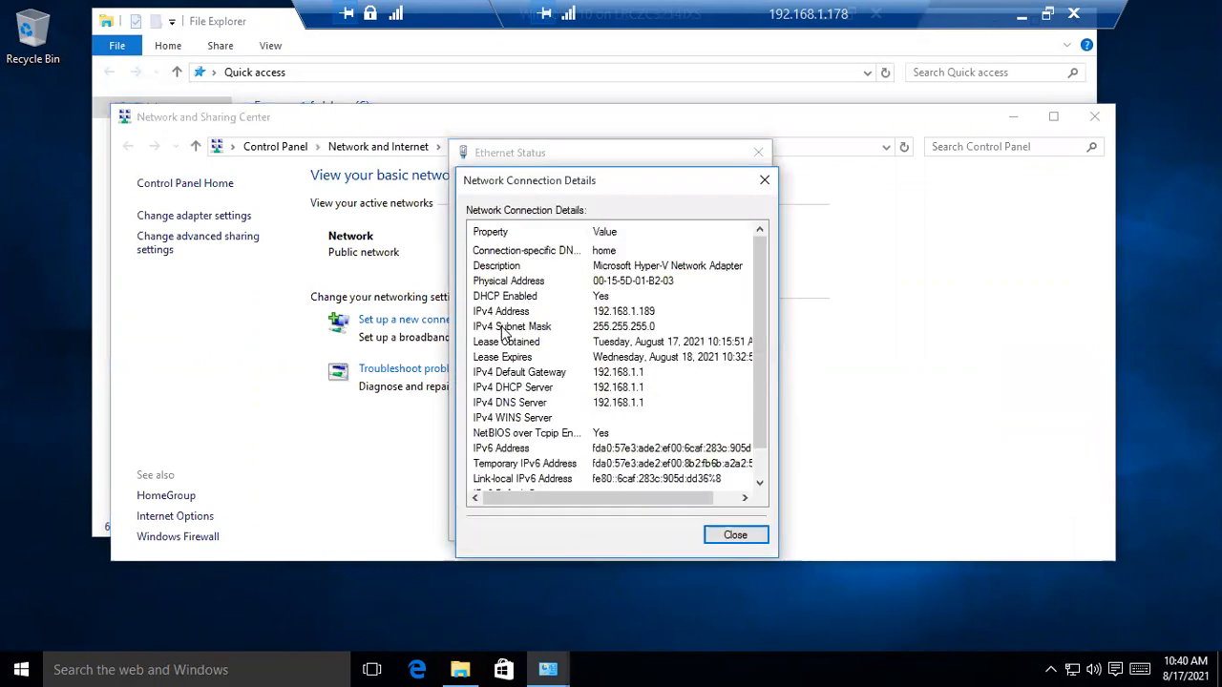
pyautogui.click(737, 536)
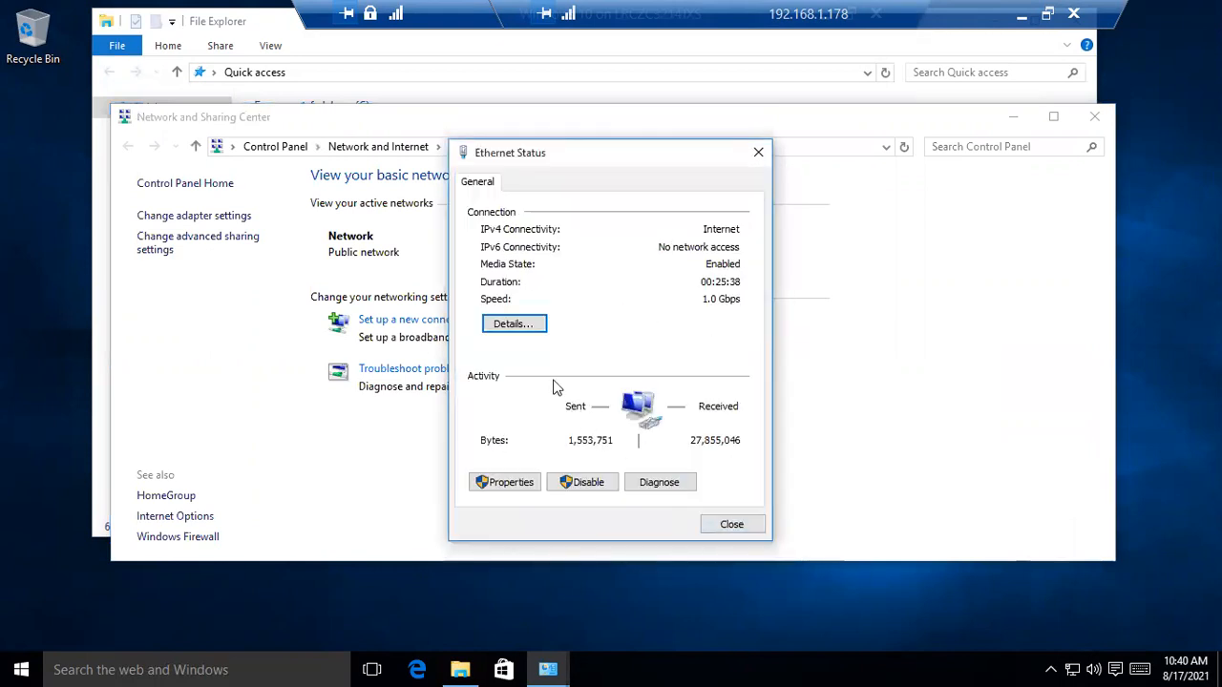
pyautogui.click(489, 486)
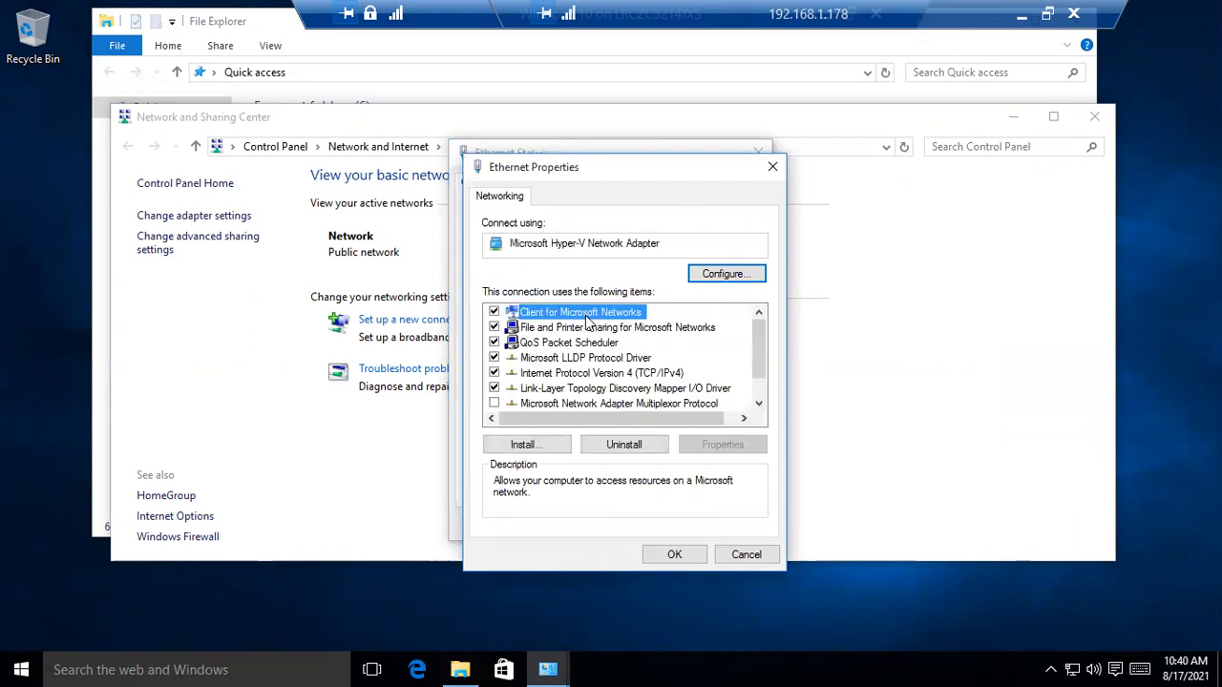
pyautogui.scroll(-1, 598, 348)
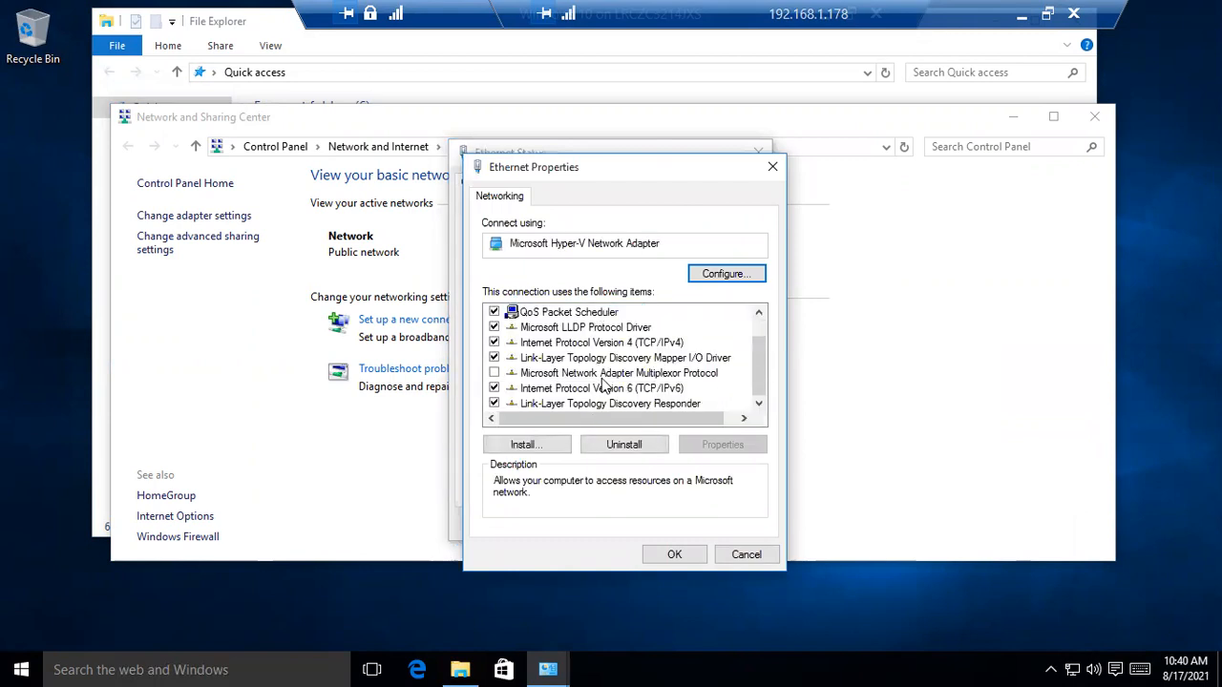
pyautogui.click(611, 345)
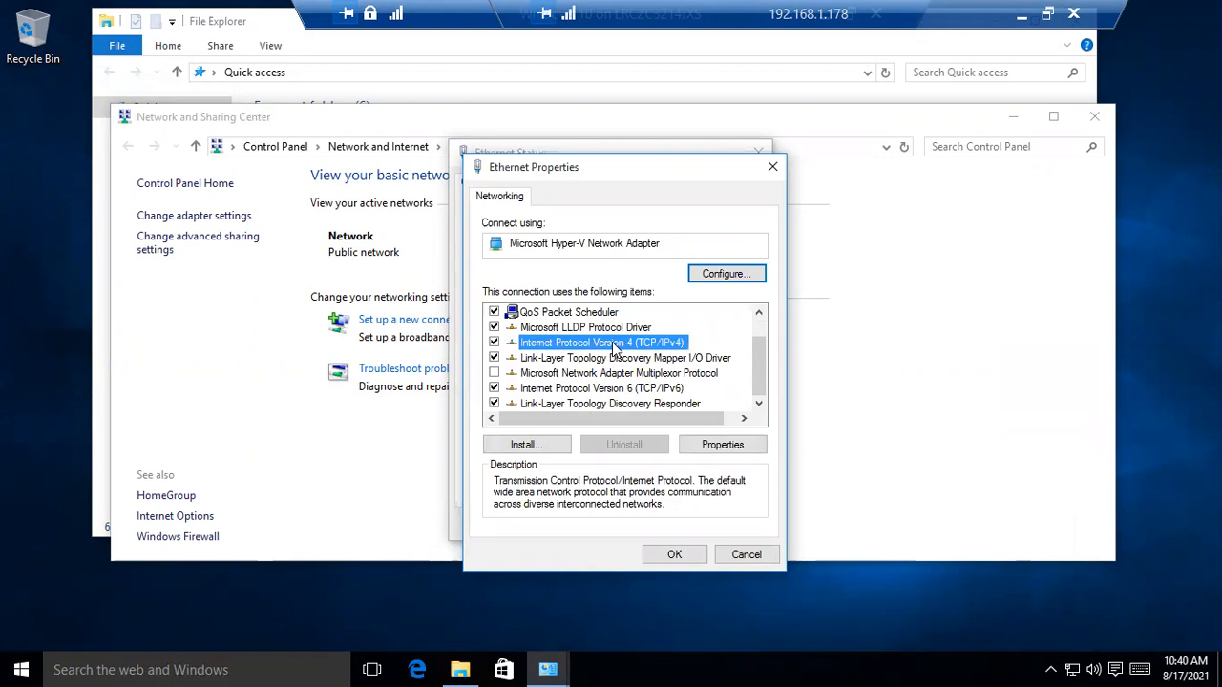
# Set the IPv4 preferred DNS server manually to 192.168.1.188 and save
pyautogui.click(723, 445)
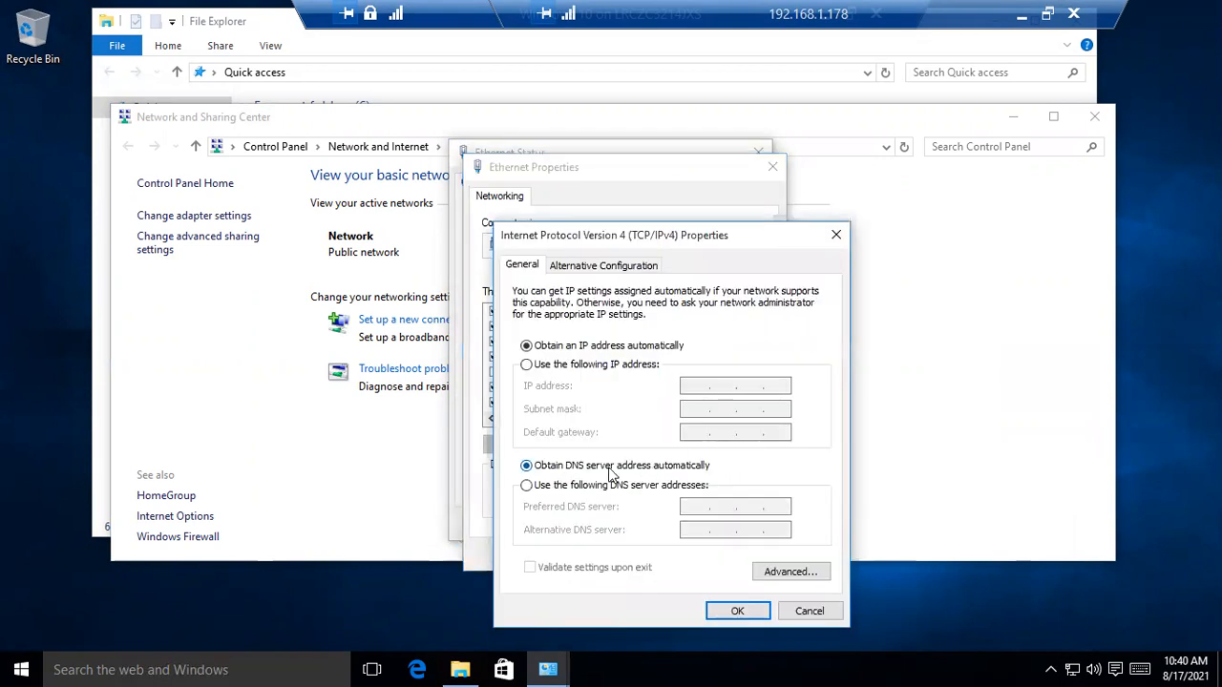
pyautogui.click(540, 485)
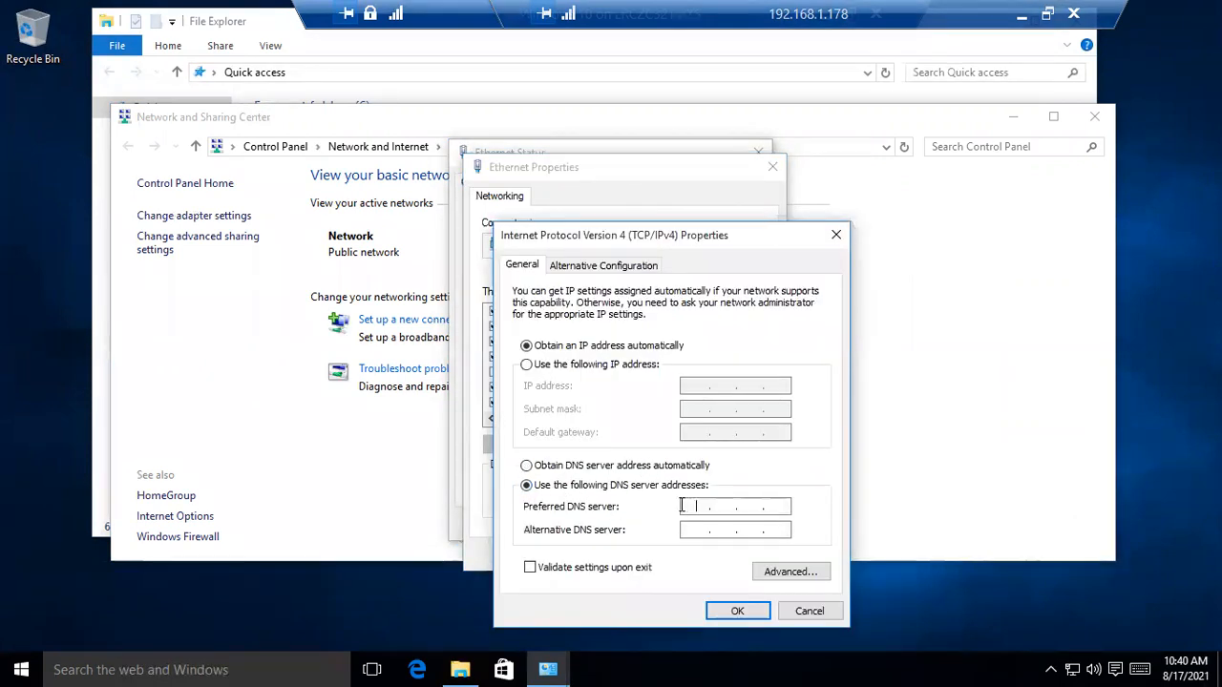
pyautogui.write('192 . 168')
pyautogui.write('88')
pyautogui.click(740, 611)
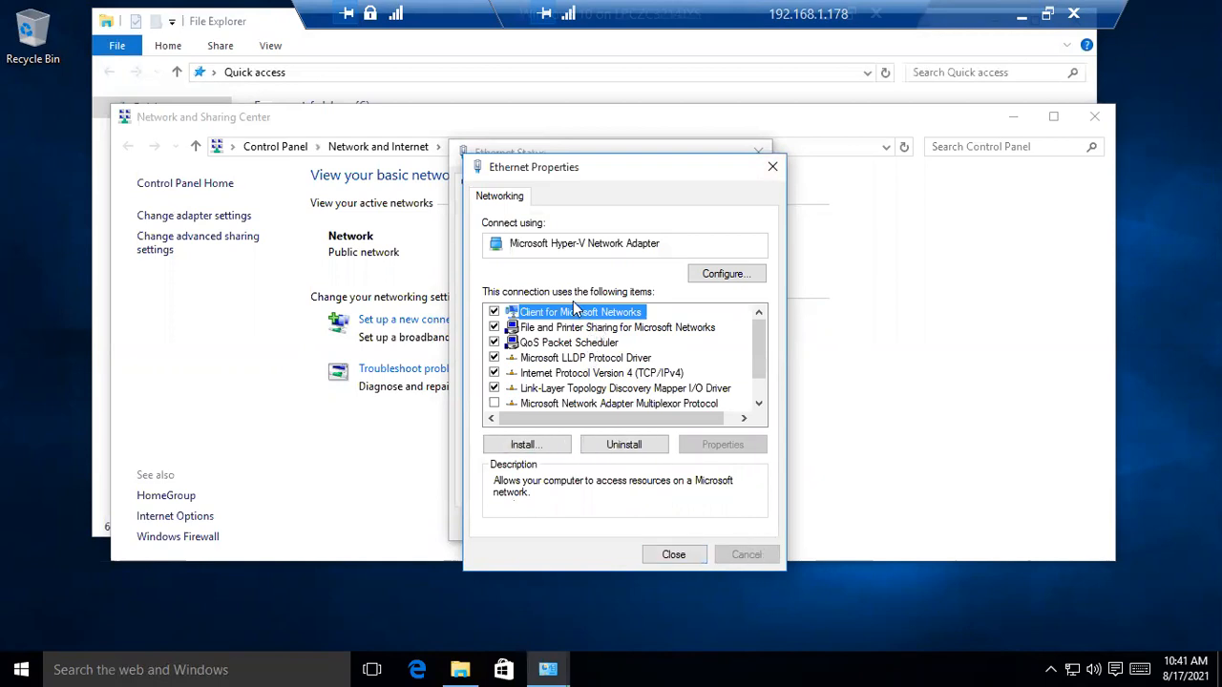
# Reopen the IPv4 settings to verify the DNS, then close all Ethernet dialogs
pyautogui.click(558, 373)
pyautogui.click(746, 446)
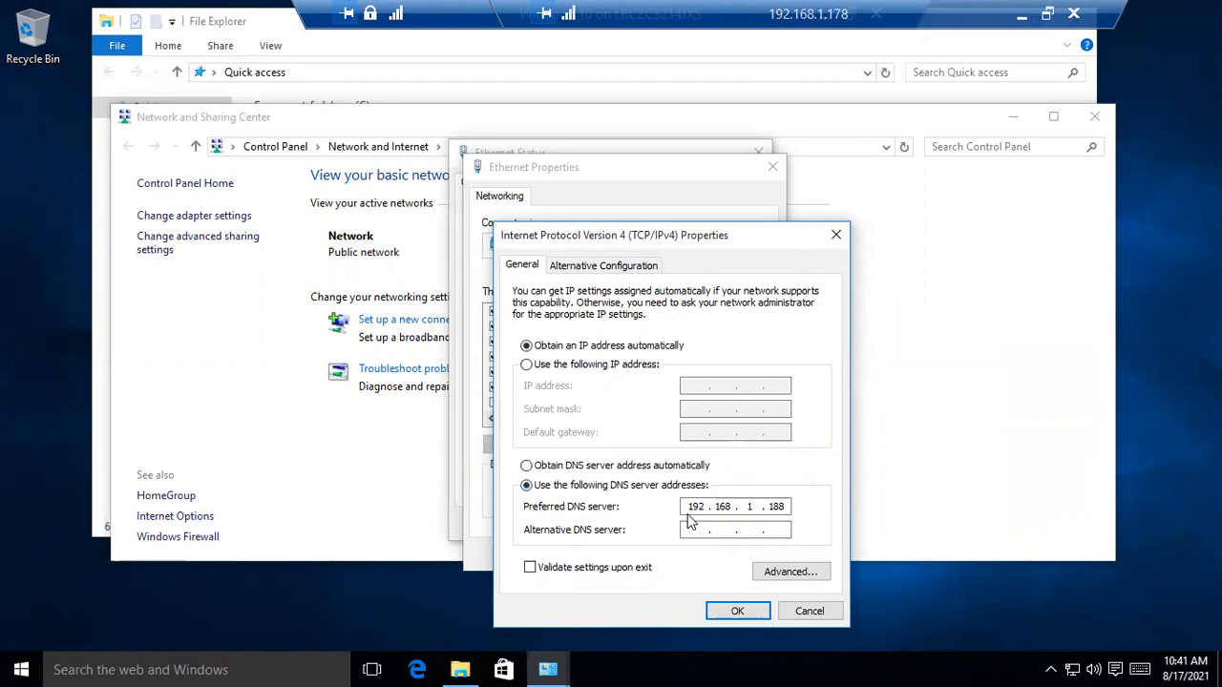
pyautogui.click(750, 613)
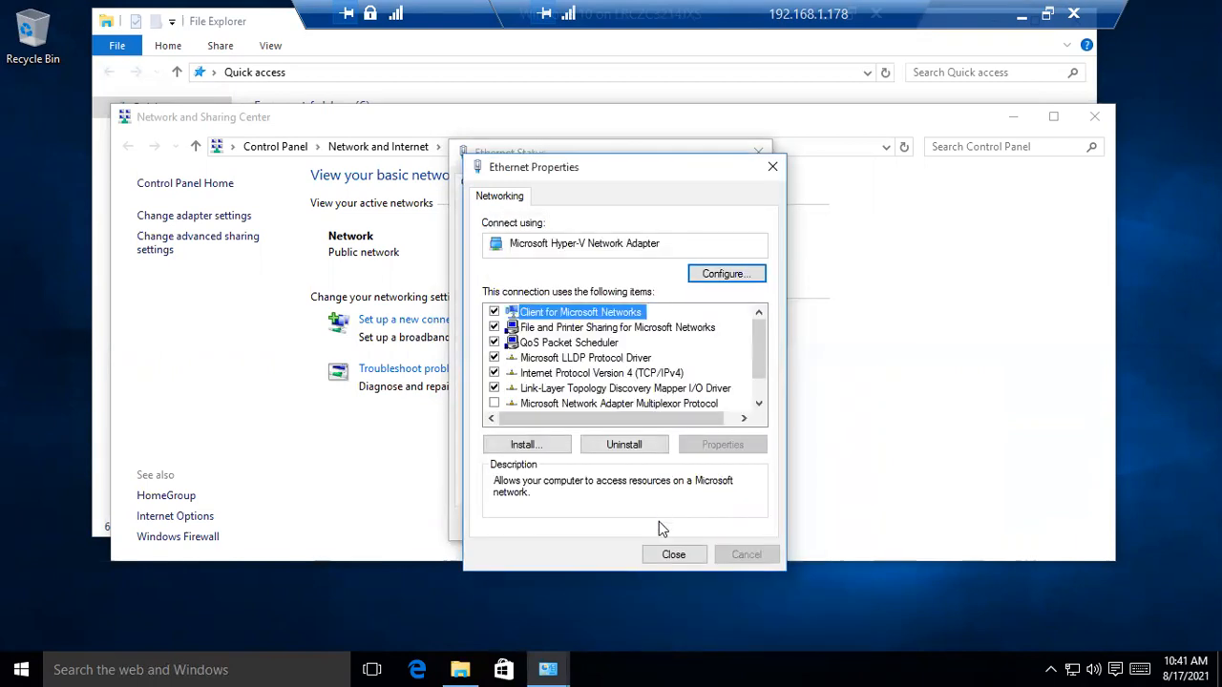
pyautogui.click(673, 553)
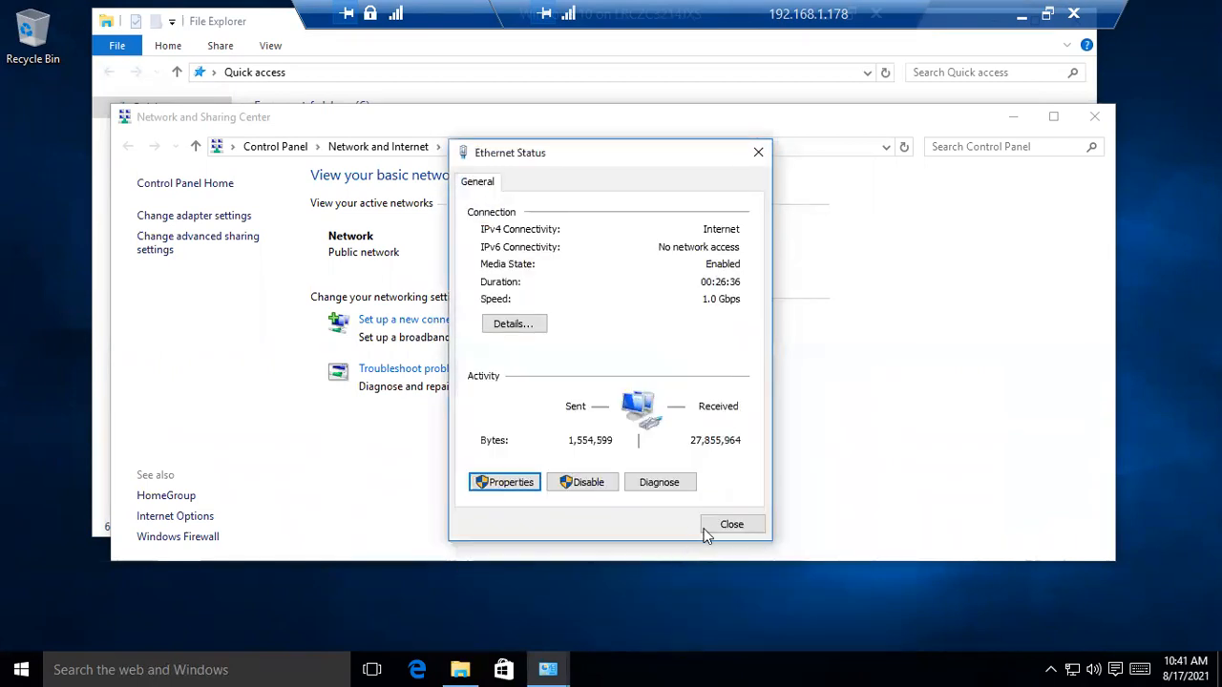
pyautogui.click(725, 527)
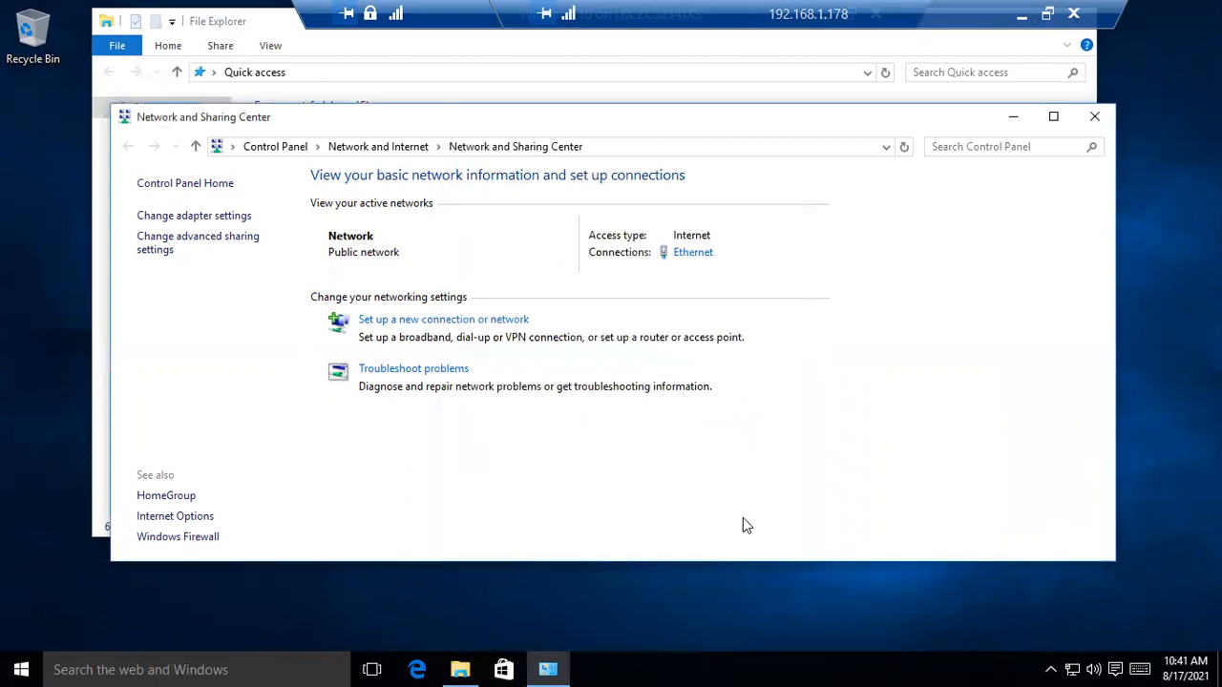
# Close Network and Sharing Center and open the System properties of This PC
pyautogui.click(1094, 116)
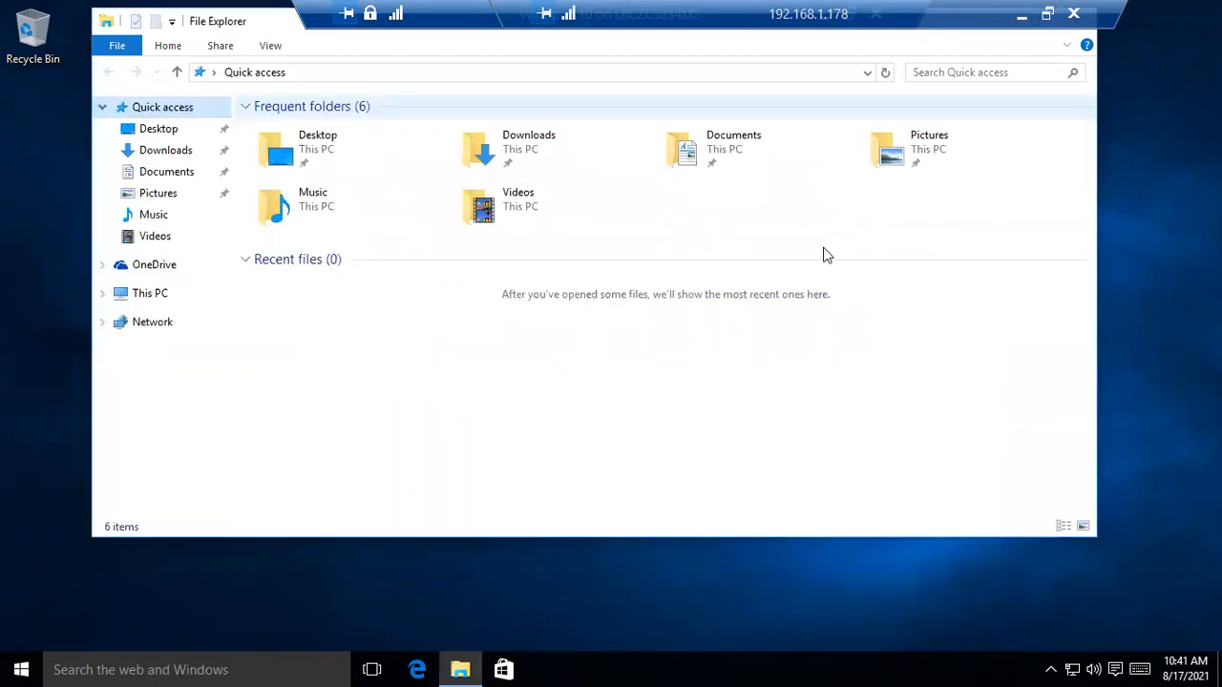
pyautogui.rightClick(150, 291)
pyautogui.click(77, 522)
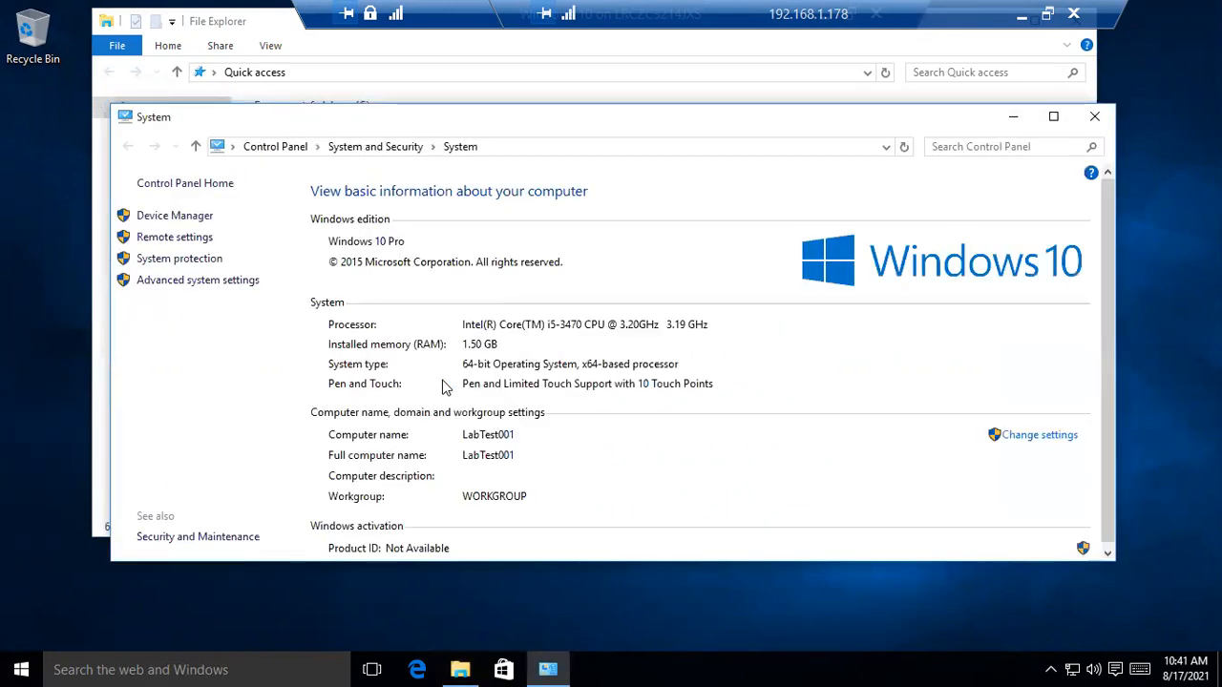
pyautogui.scroll(-1, 694, 383)
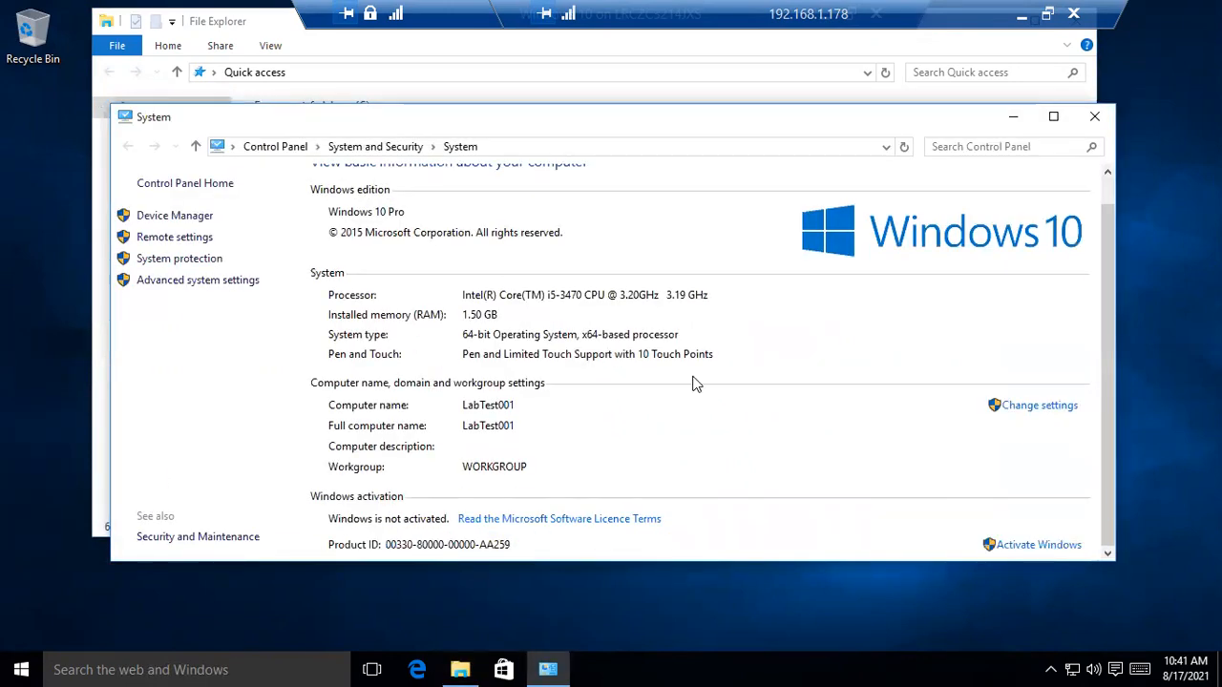
# In Computer Name/Domain Changes for LabTest001, choose Domain membership instead of WORKGROUP
pyautogui.click(1008, 410)
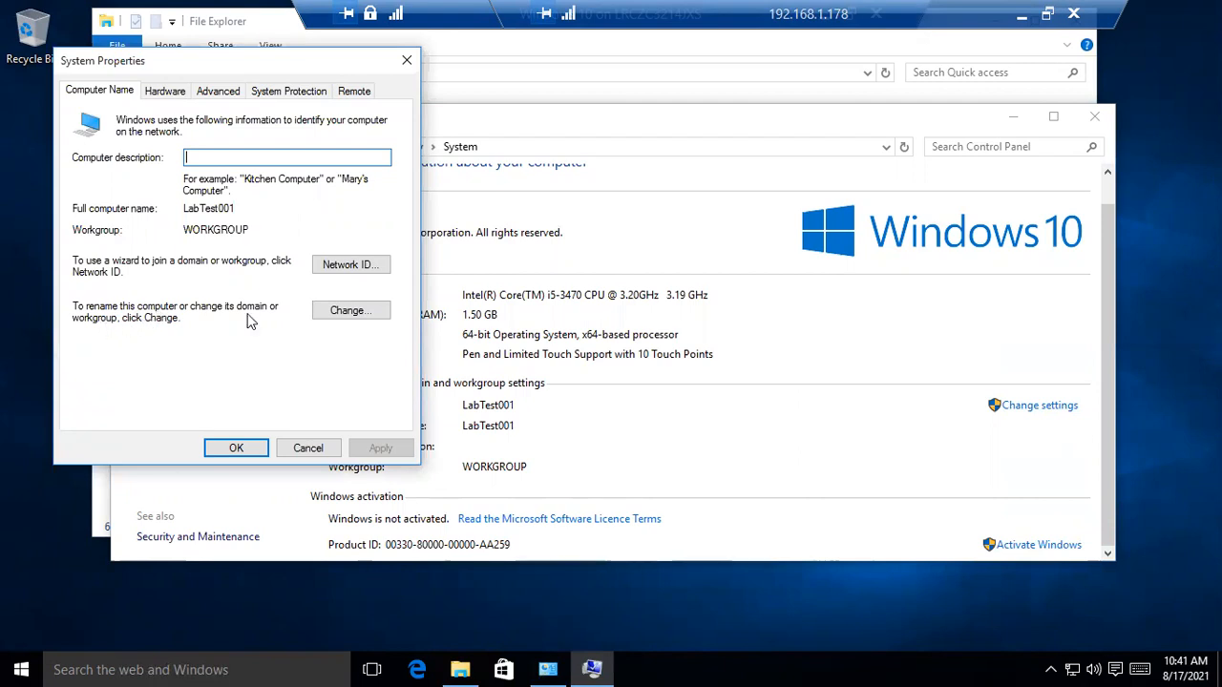
pyautogui.click(365, 313)
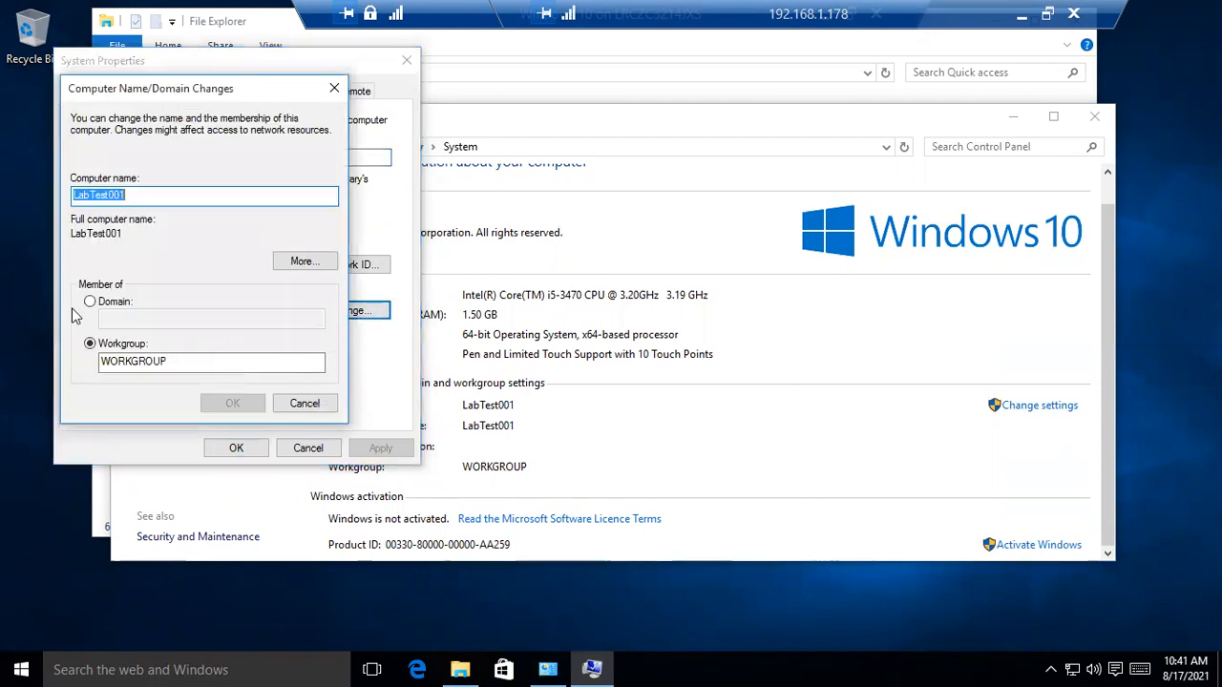
pyautogui.click(99, 301)
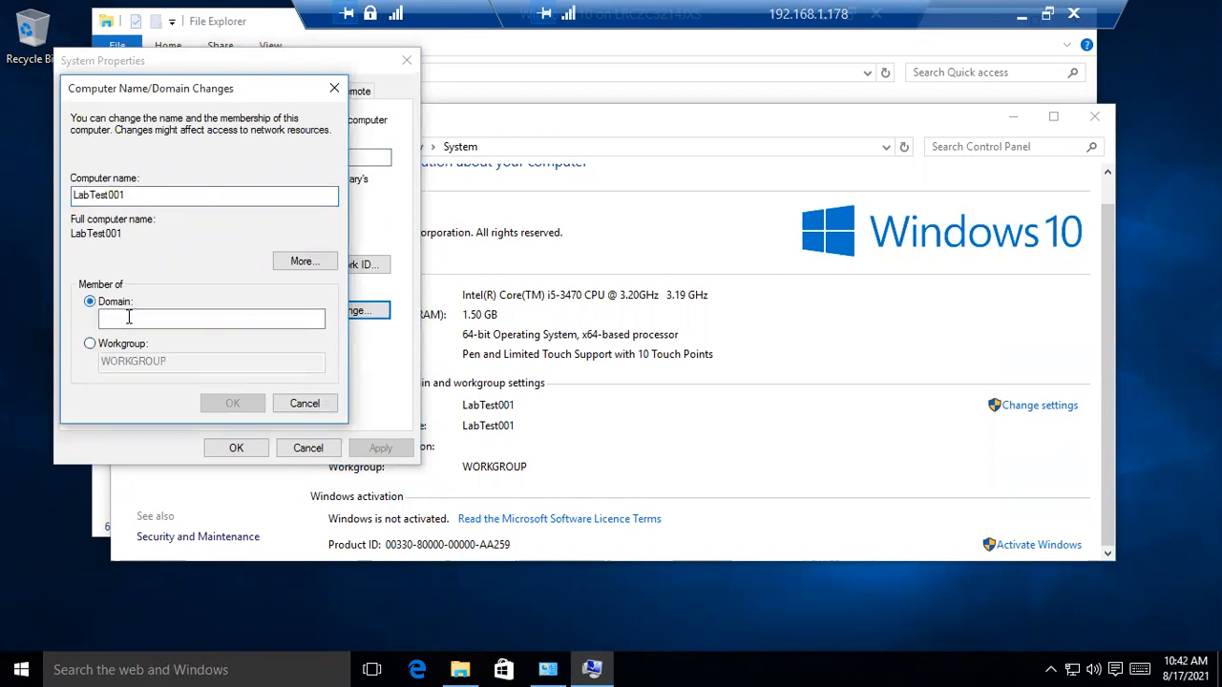
pyautogui.click(133, 317)
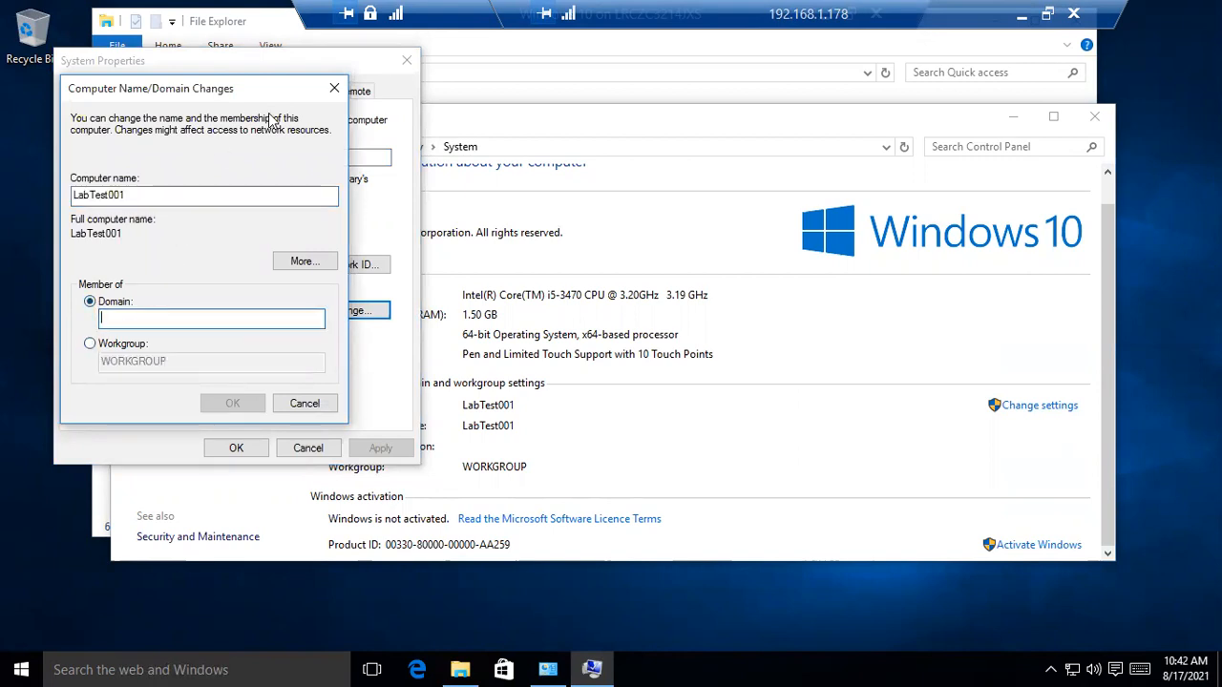
# Bring the Windows Server VM forward and read its domain, Jaslr.org, on the Local Server page
pyautogui.doubleClick(459, 18)
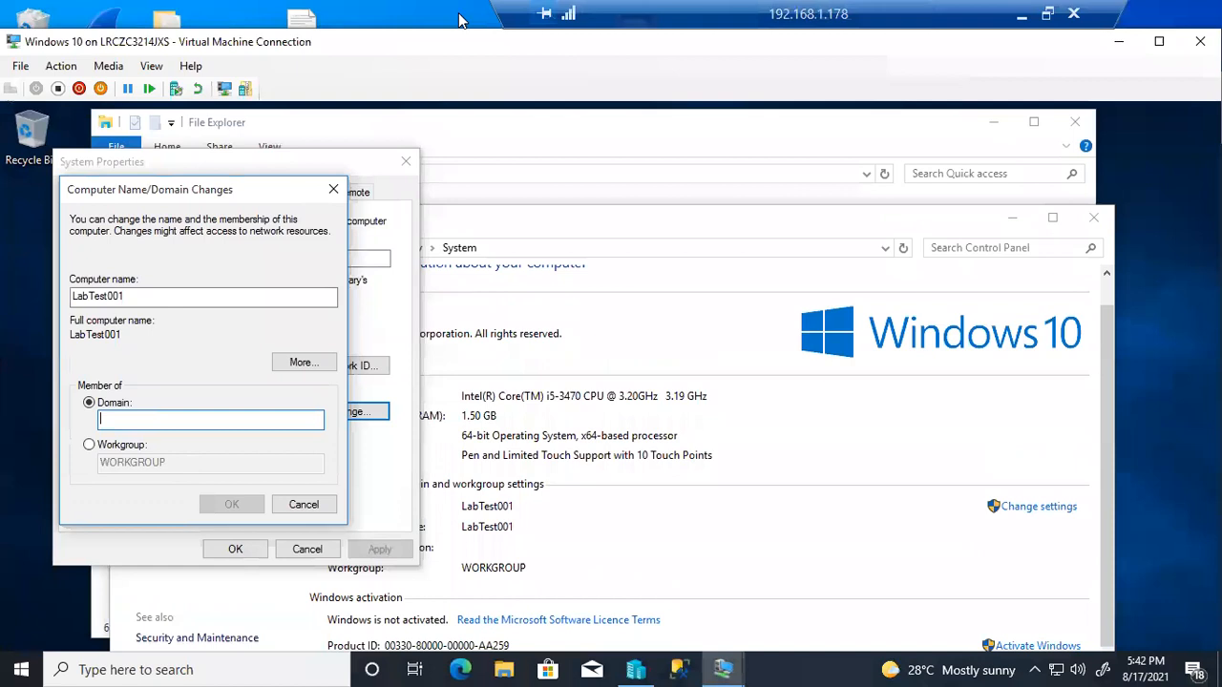
pyautogui.moveTo(745, 45); pyautogui.dragTo(688, 198)
pyautogui.click(725, 84)
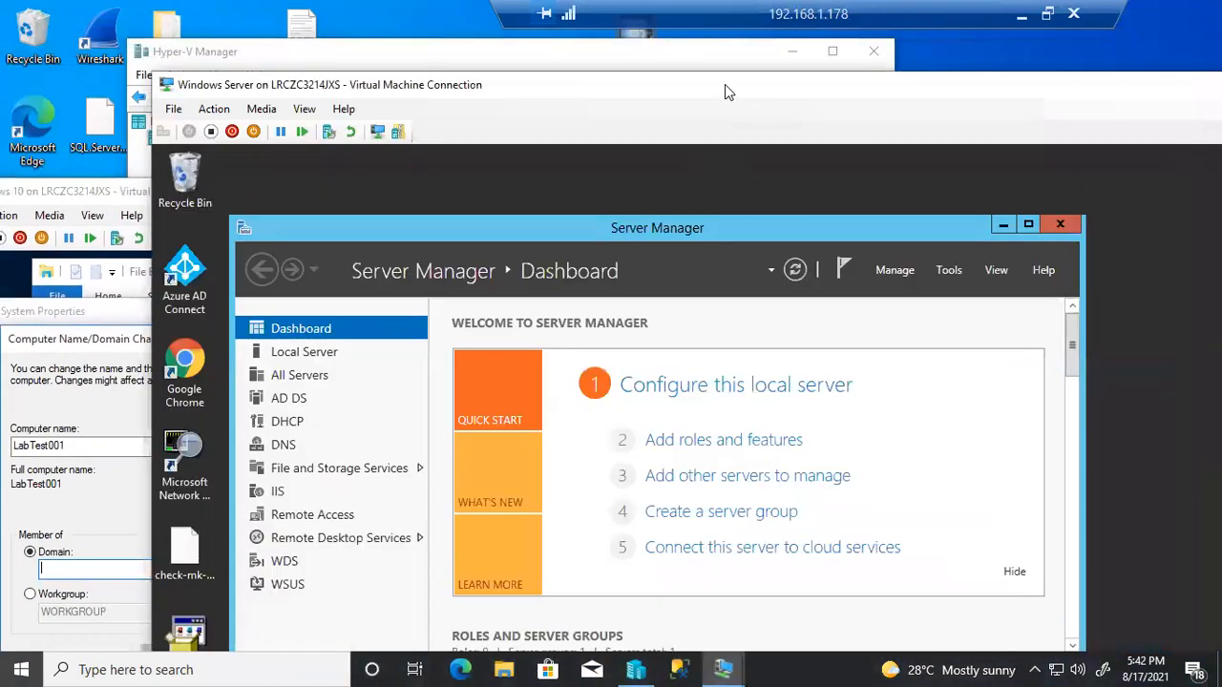
pyautogui.moveTo(723, 84); pyautogui.dragTo(637, 60)
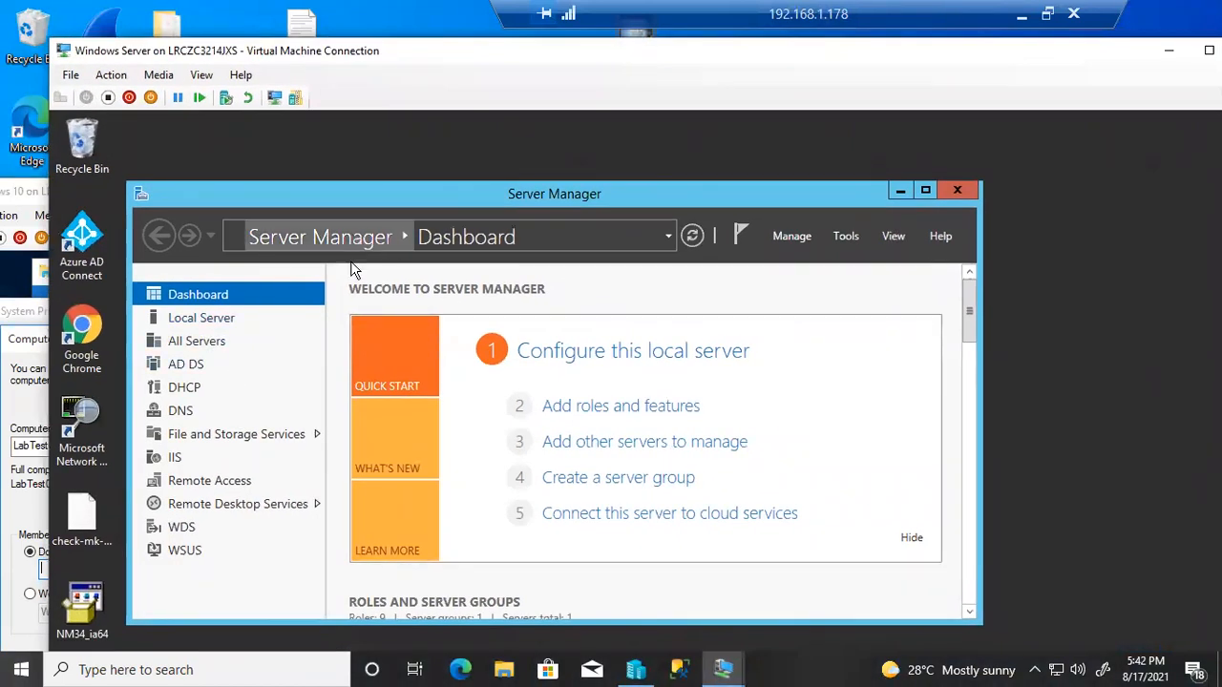
pyautogui.click(185, 323)
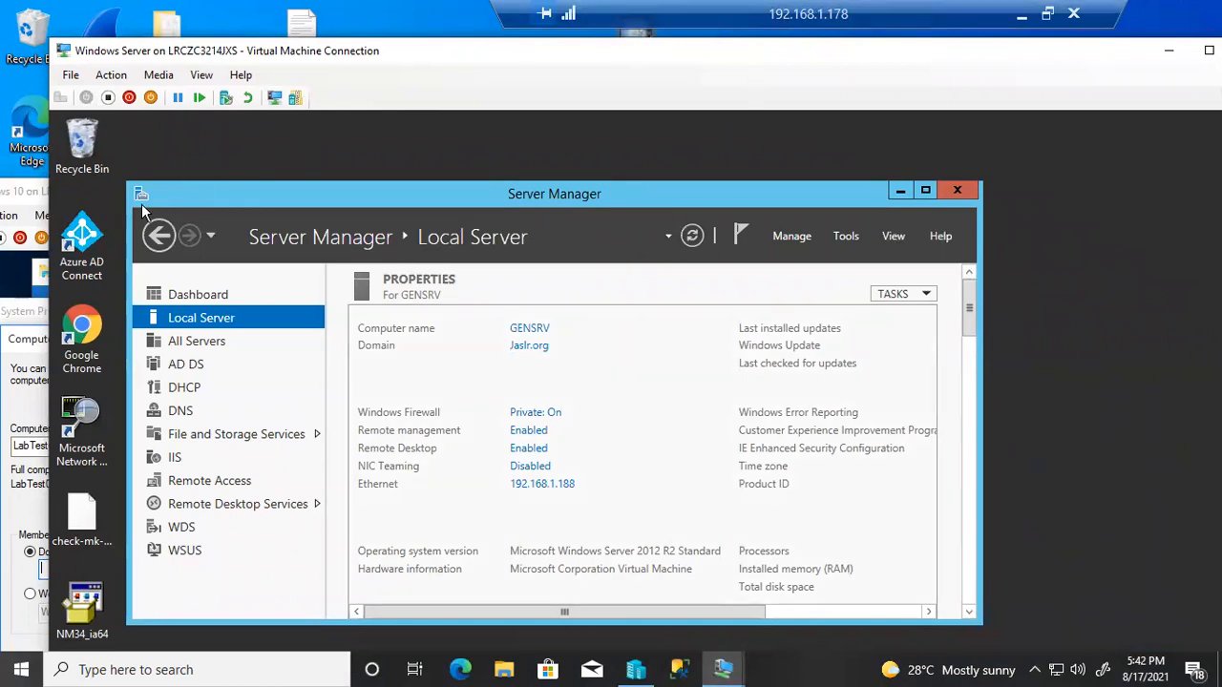
# Back on the Windows 10 VM, enter Jaslr.org as the domain to join and submit
pyautogui.click(40, 191)
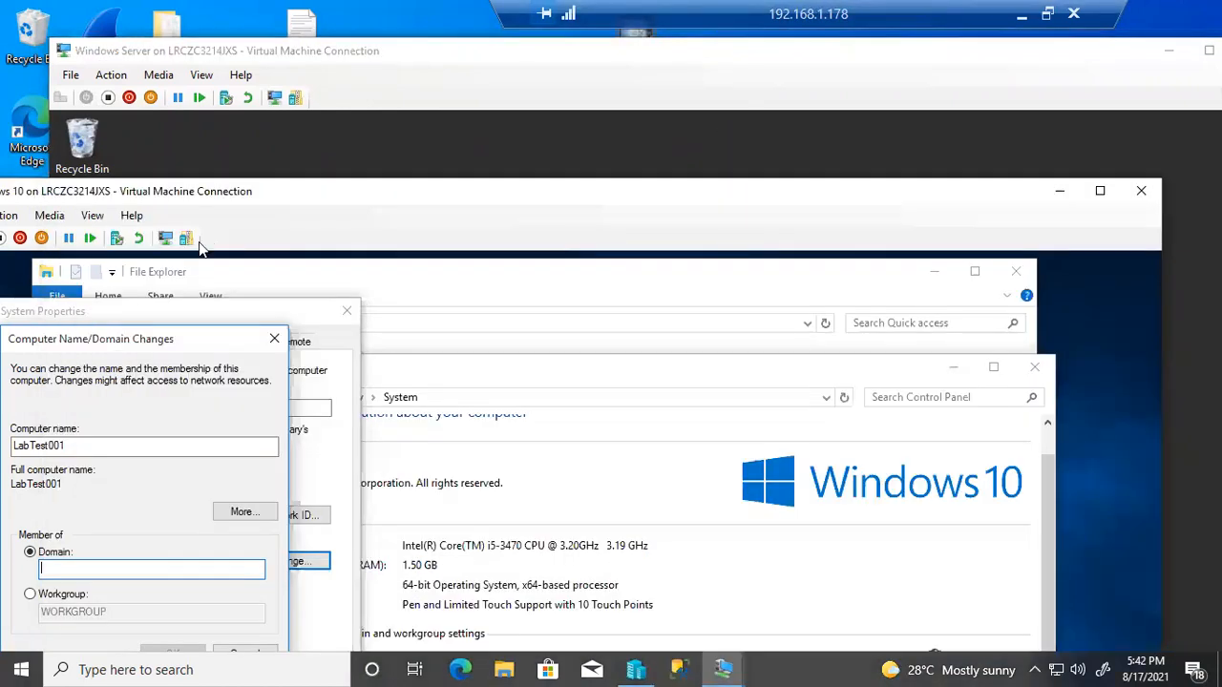
pyautogui.moveTo(425, 206); pyautogui.dragTo(517, 145)
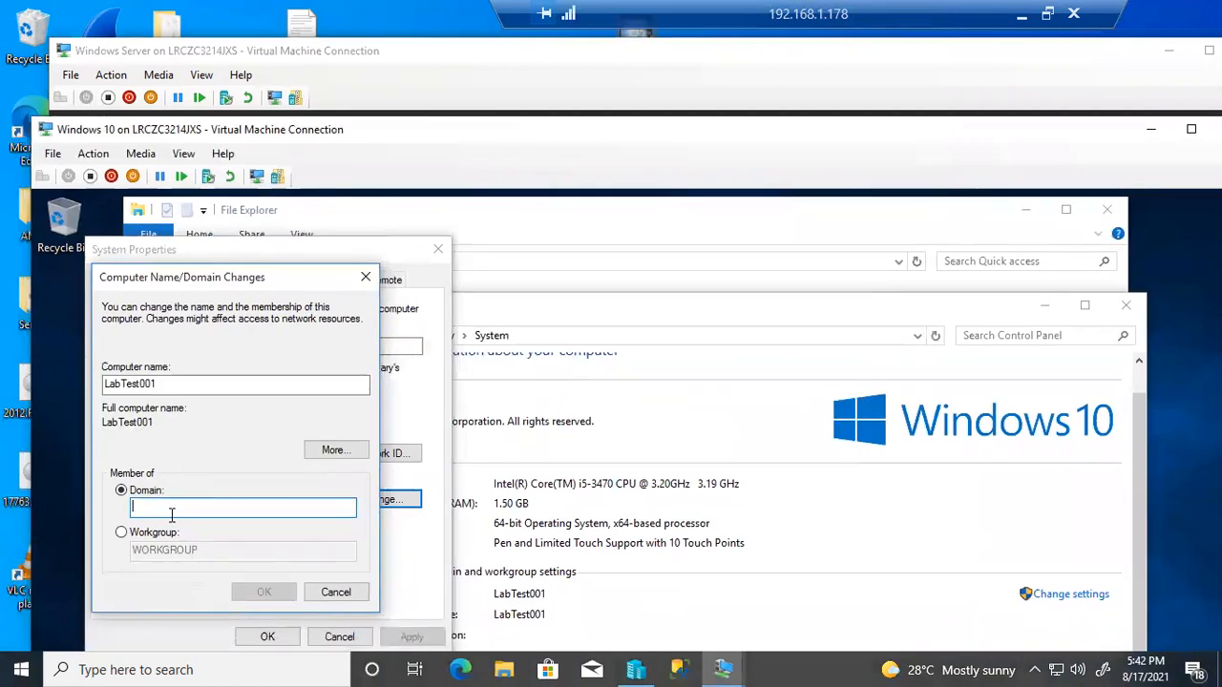
pyautogui.write('Jaslr.org')
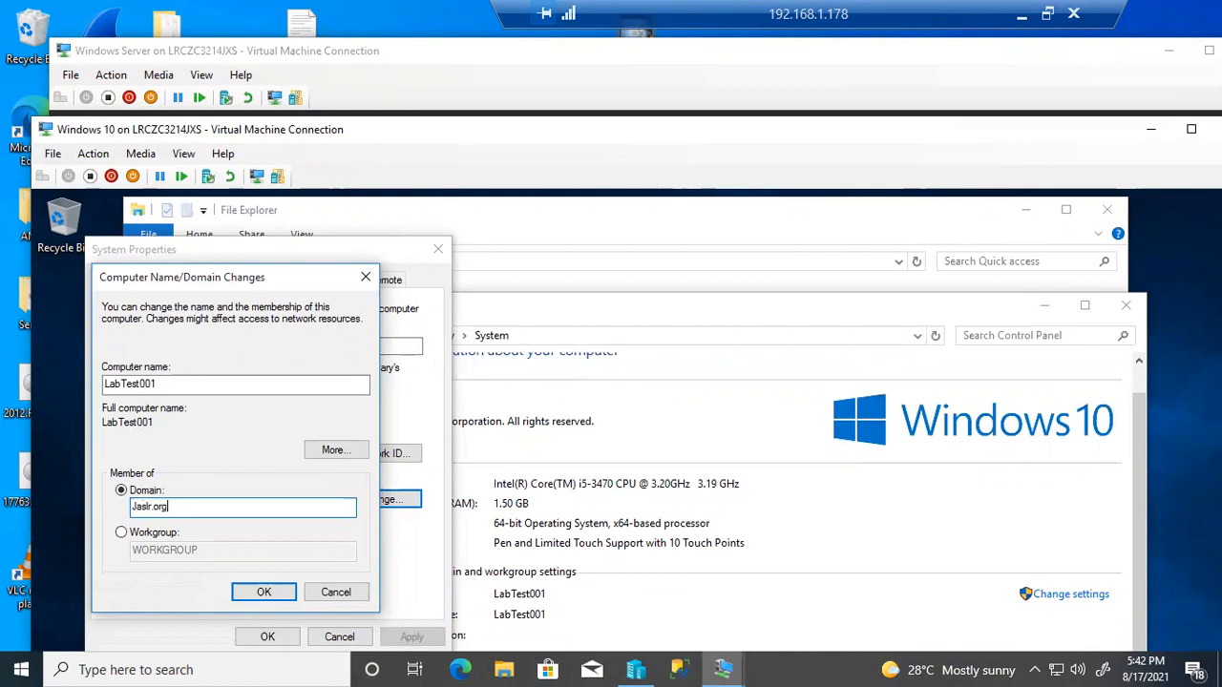
pyautogui.click(267, 593)
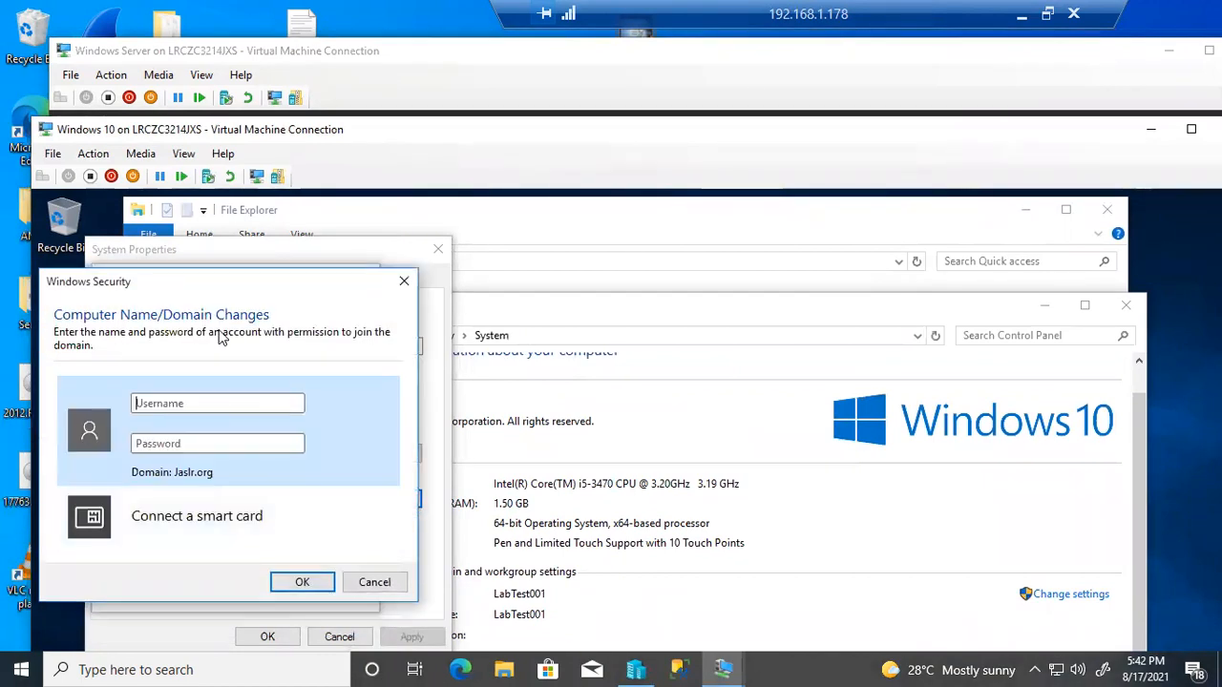
# Authenticate with the domain Administrator username and password to complete the join
pyautogui.press('Tab')
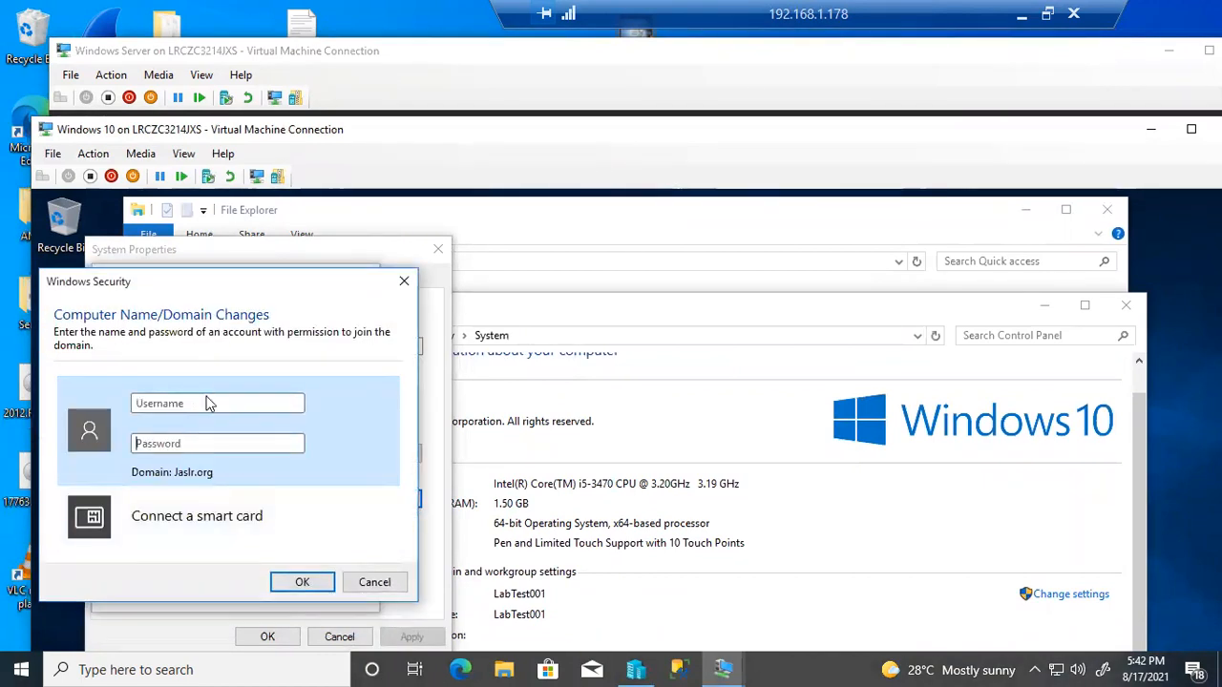
pyautogui.write('Administ')
pyautogui.hotkey('ctrl', 'a')
pyautogui.press('BackSpace')
pyautogui.write('administartor')
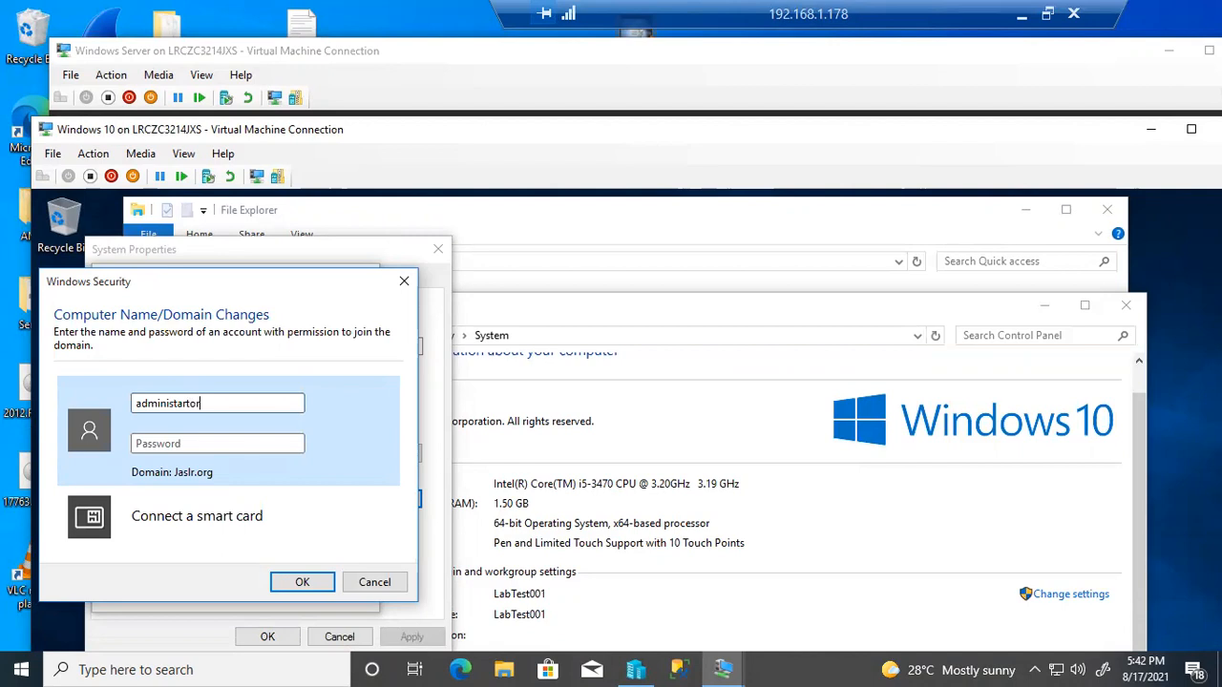
pyautogui.press('capslock')
pyautogui.press('BackSpace')
pyautogui.press('BackSpace')
pyautogui.press('BackSpace')
pyautogui.press('BackSpace')
pyautogui.press('BackSpace')
pyautogui.press('BackSpace')
pyautogui.press('BackSpace')
pyautogui.press('BackSpace')
pyautogui.press('BackSpace')
pyautogui.press('BackSpace')
pyautogui.press('BackSpace')
pyautogui.press('BackSpace')
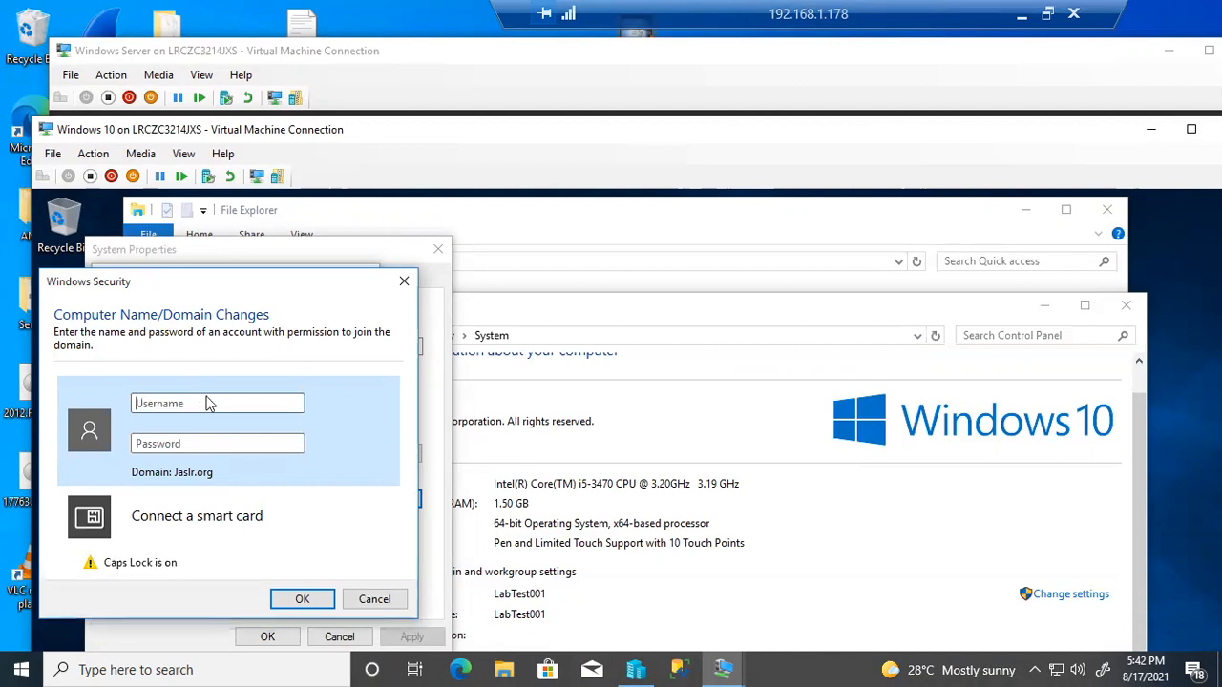
pyautogui.press('capslock')
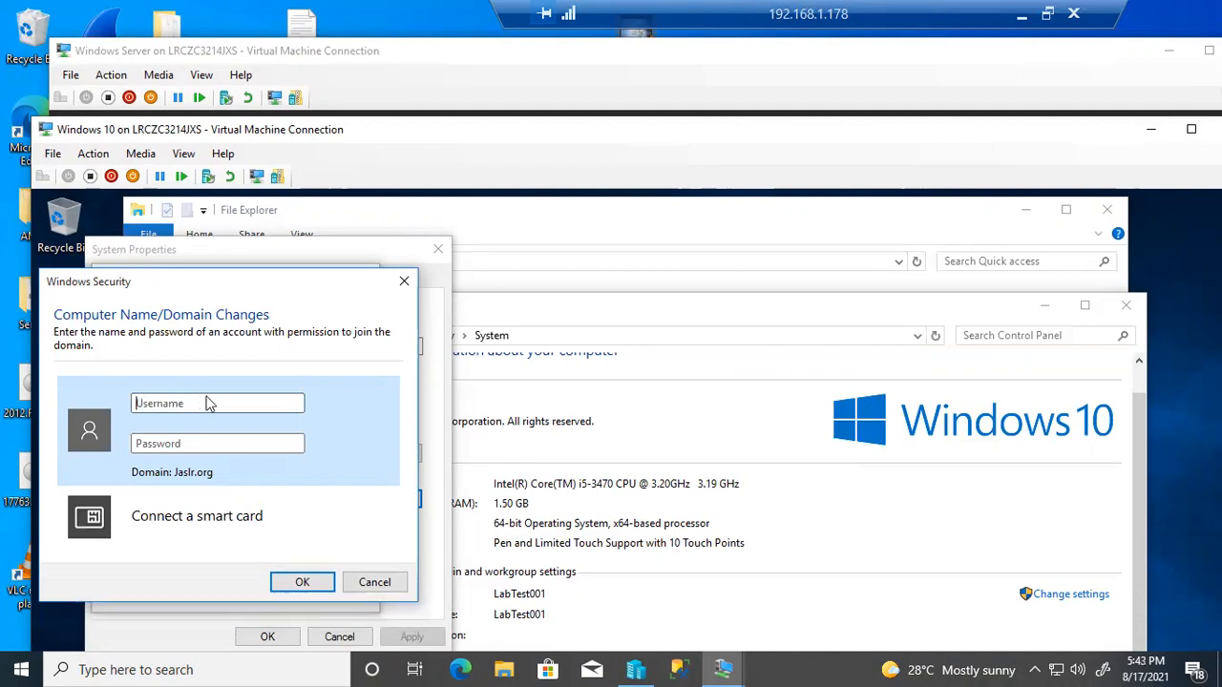
pyautogui.write('Administrator******')
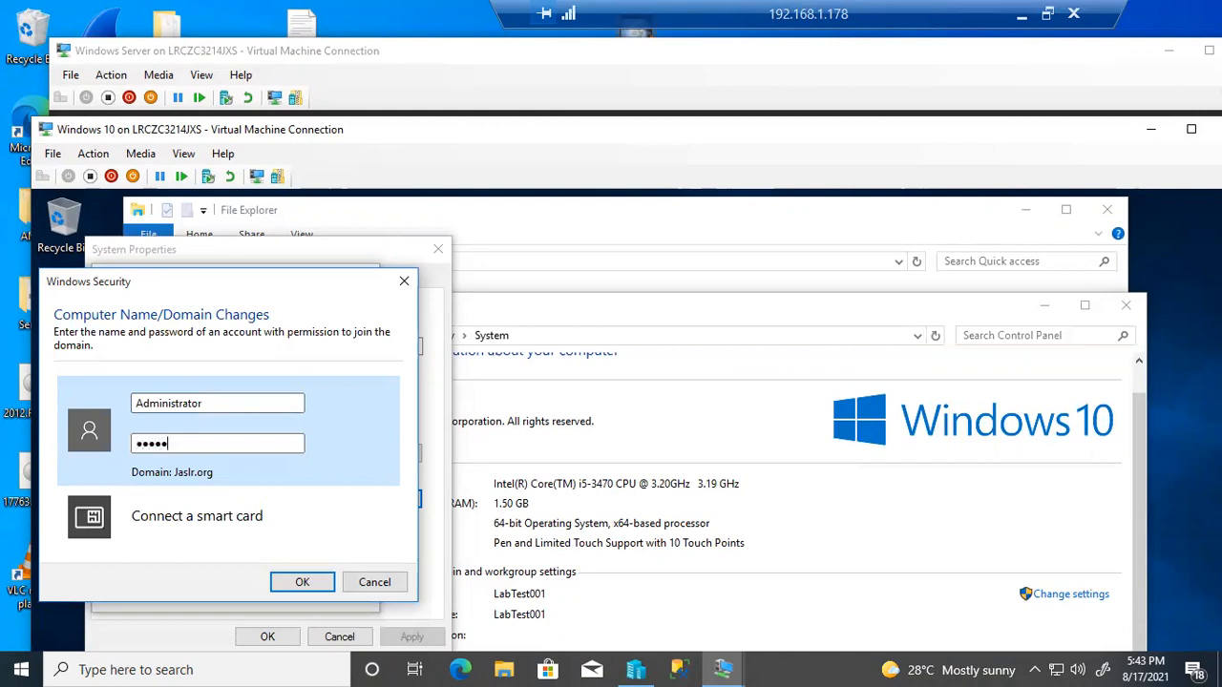
pyautogui.write('****')
pyautogui.press('Return')
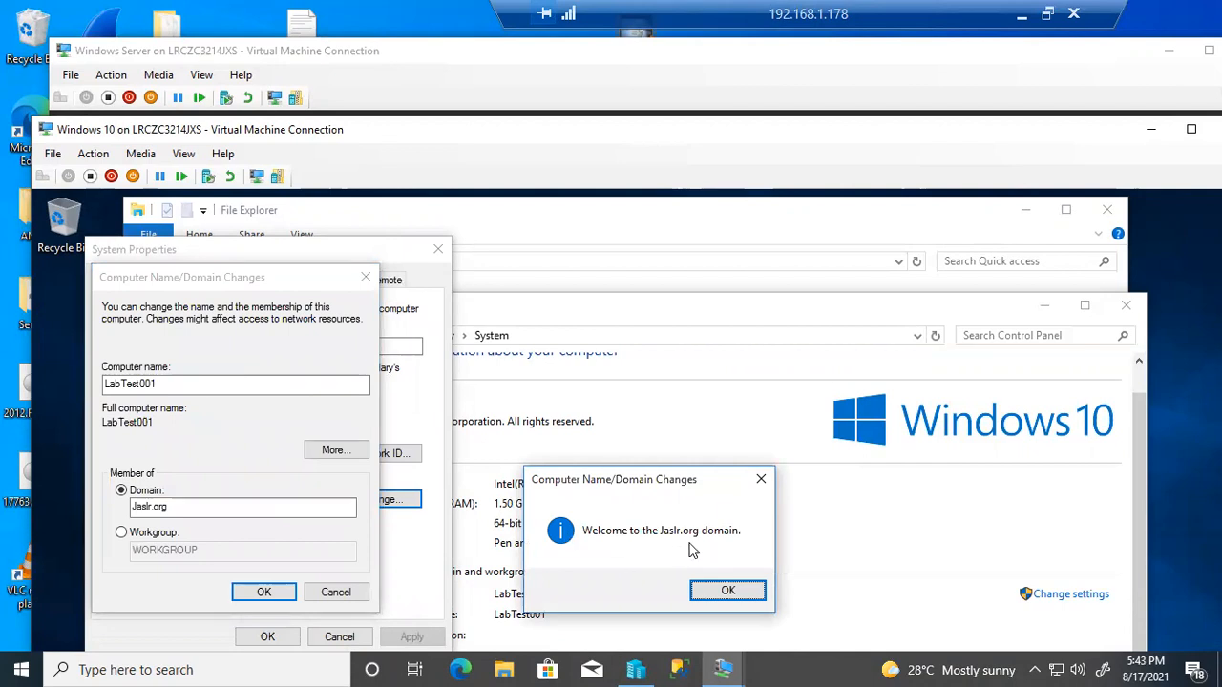
# Acknowledge the Jaslr.org welcome and membership change, then close System Properties
pyautogui.click(723, 592)
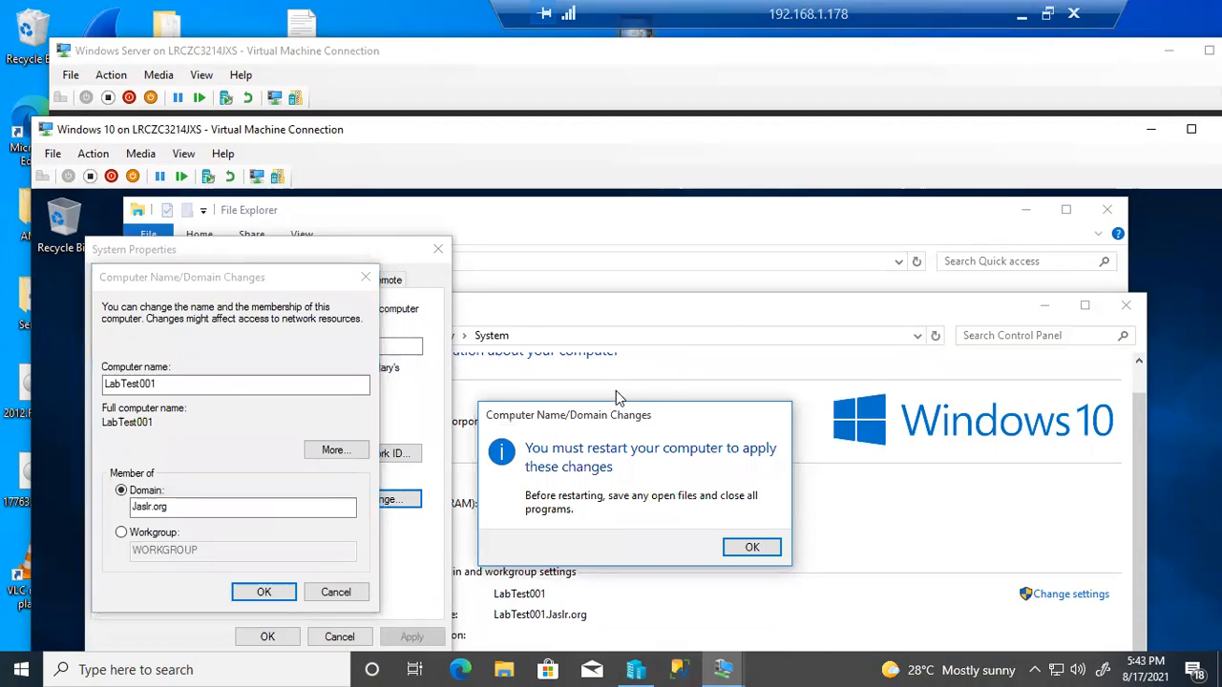
pyautogui.click(752, 550)
pyautogui.click(268, 637)
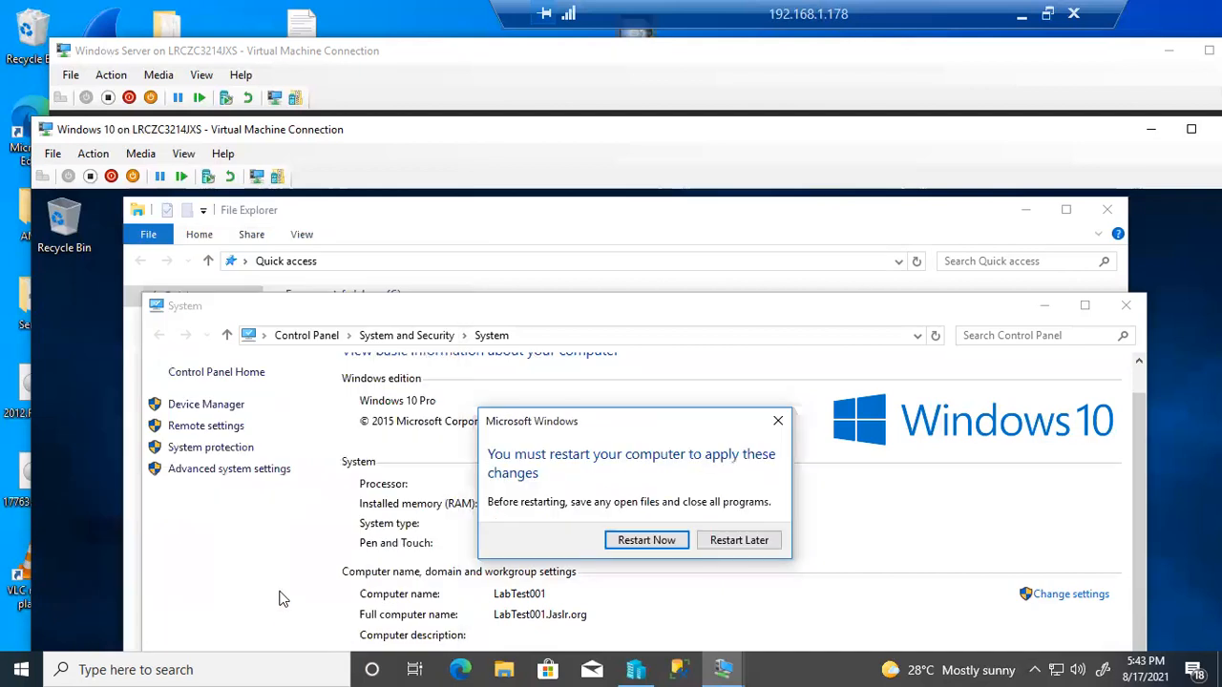
# Restart the Windows 10 VM now and bring the Windows Server VM up full screen
pyautogui.click(646, 540)
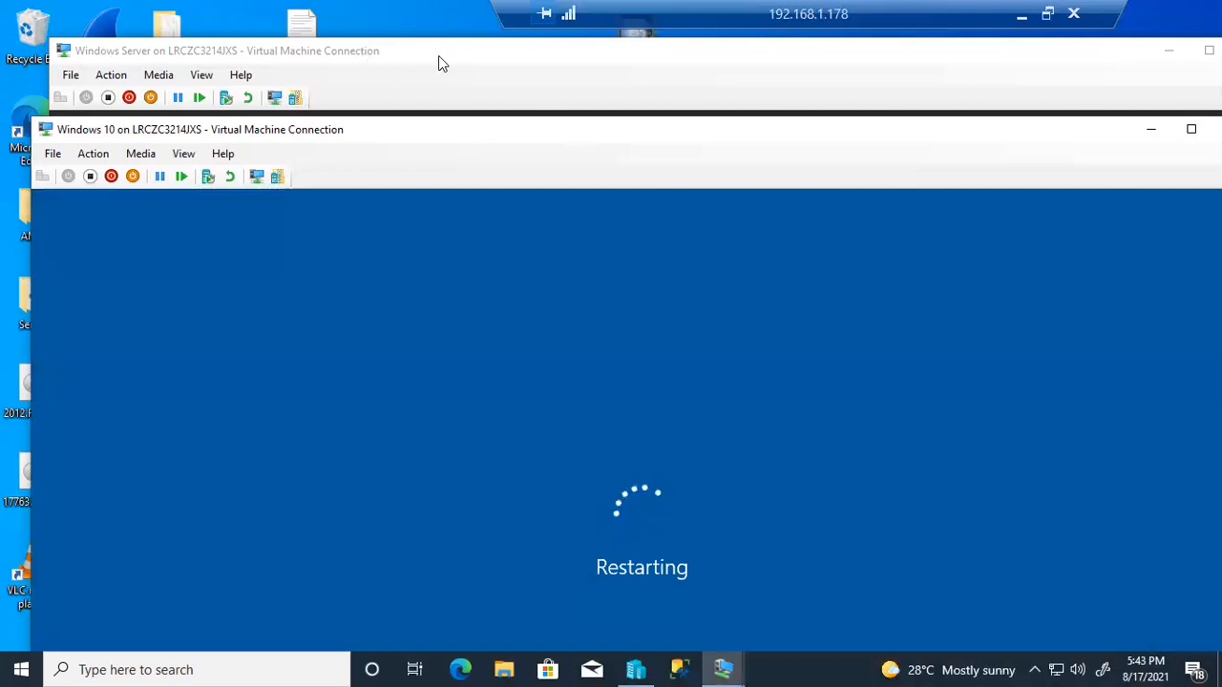
pyautogui.click(438, 55)
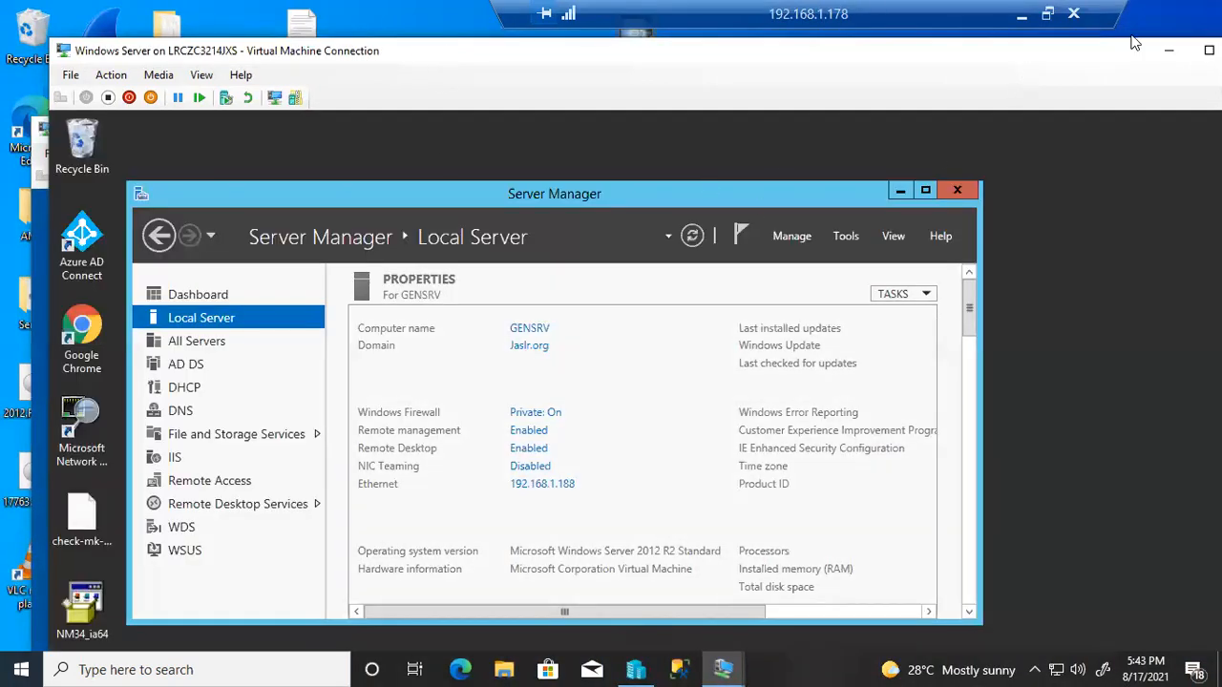
pyautogui.click(1209, 49)
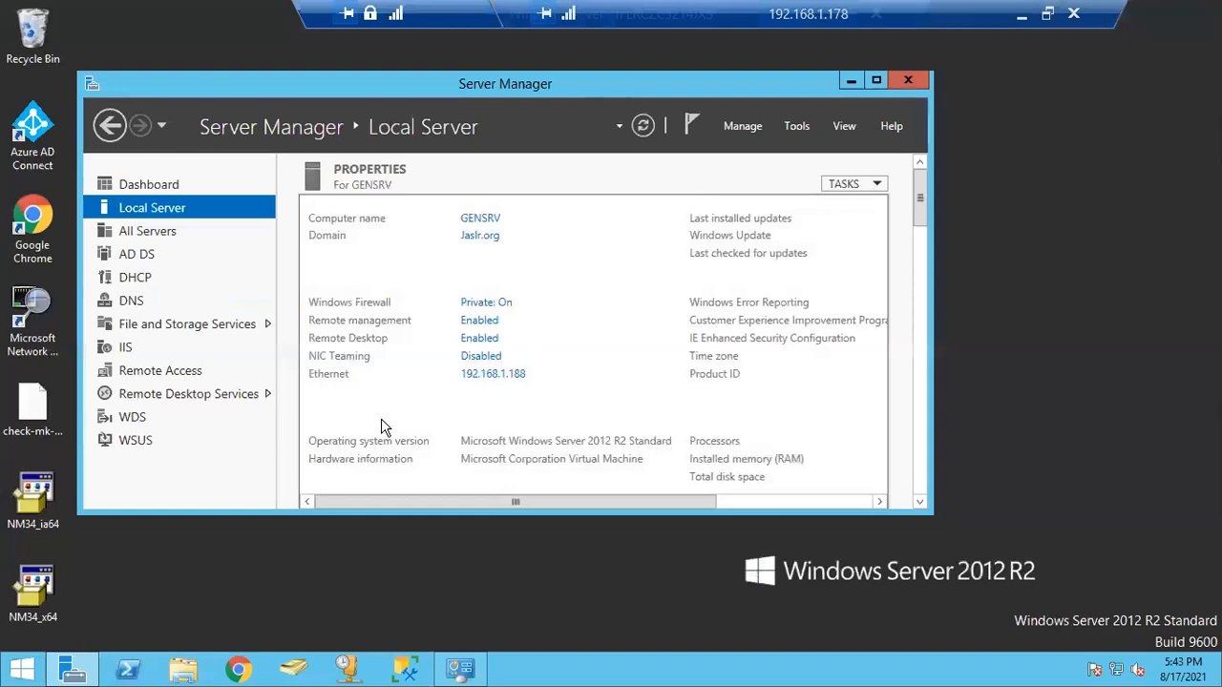
# Launch Active Directory Users and Computers, pick a user in Jaslr.org Users, and open its Properties
pyautogui.click(349, 673)
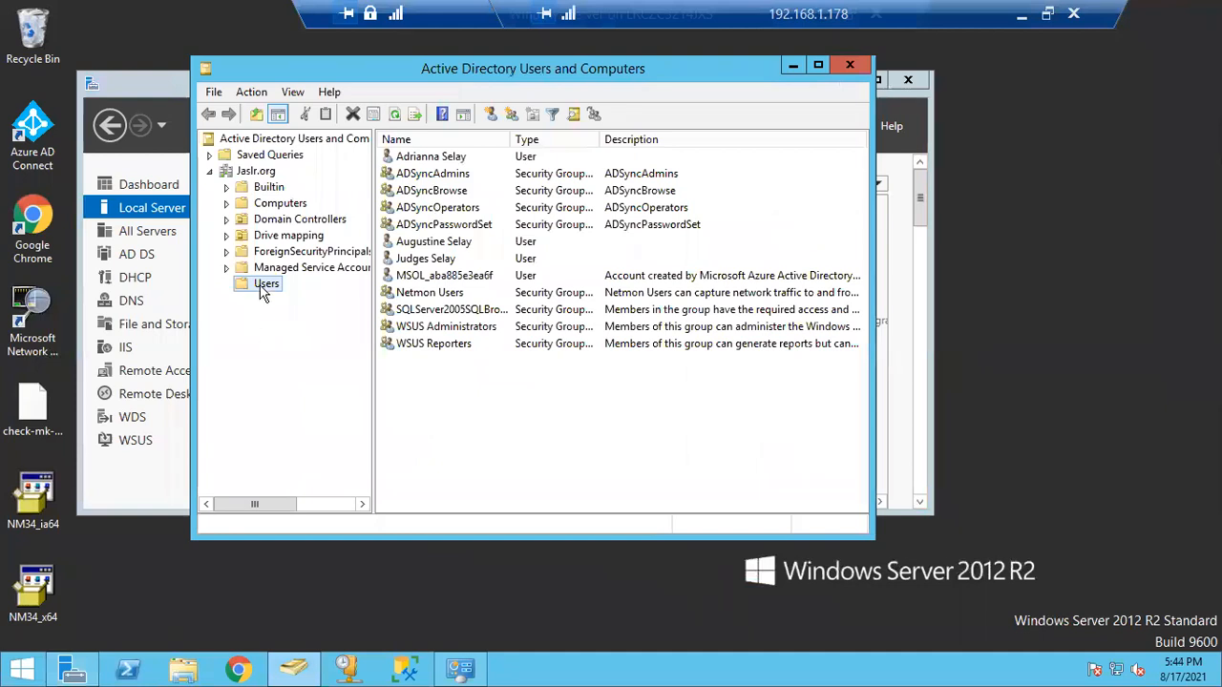
pyautogui.click(441, 247)
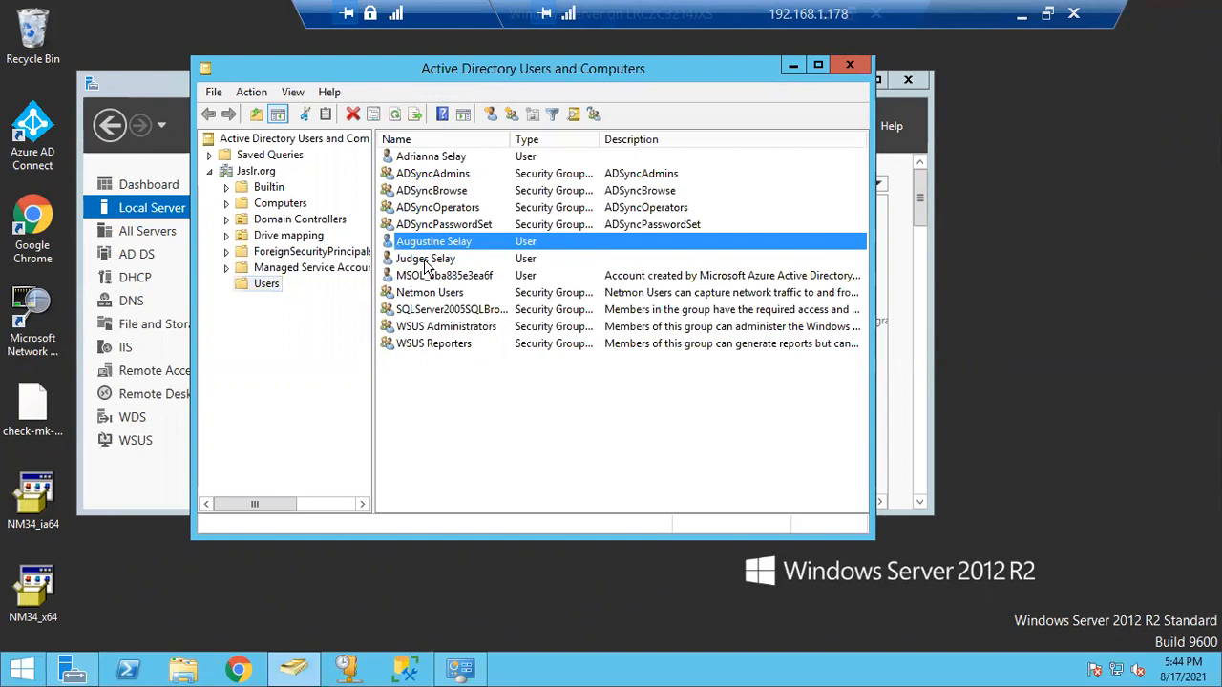
pyautogui.click(427, 262)
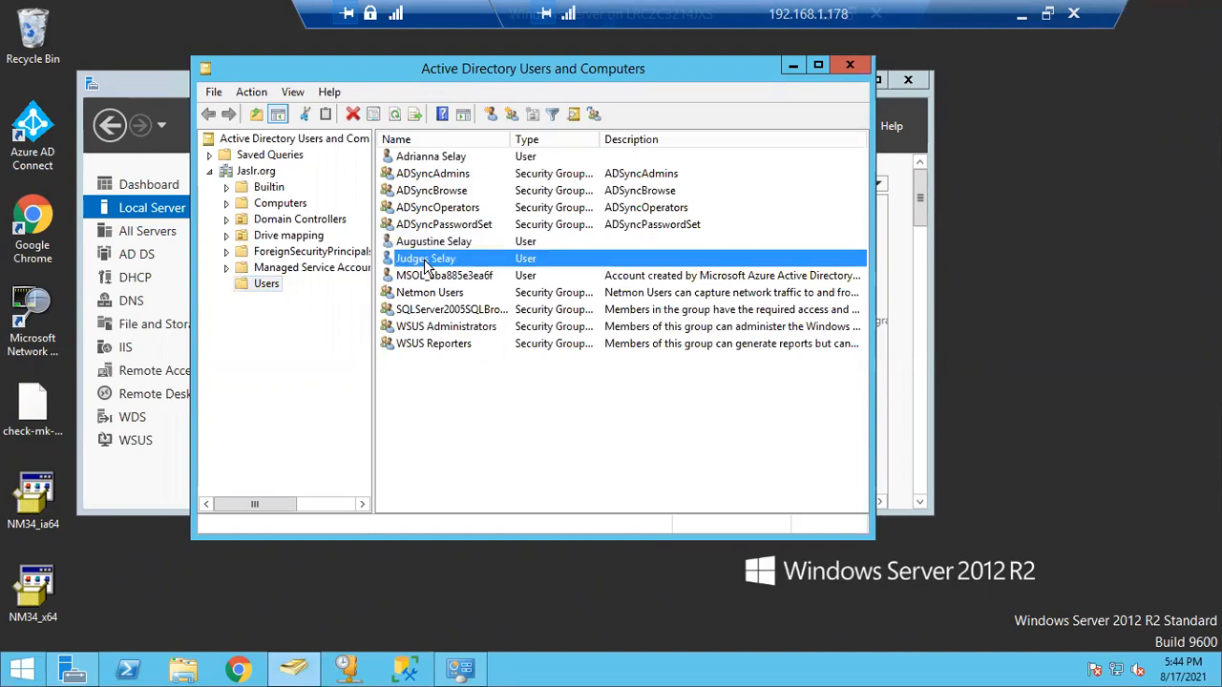
pyautogui.click(436, 159)
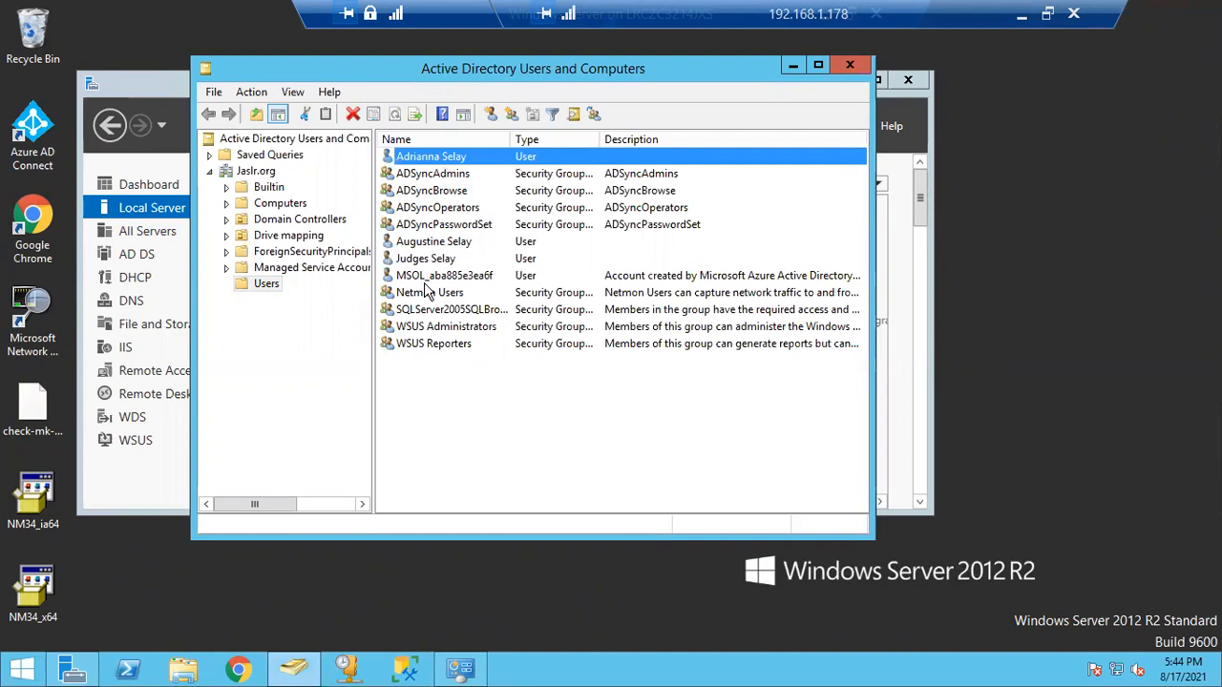
pyautogui.click(441, 244)
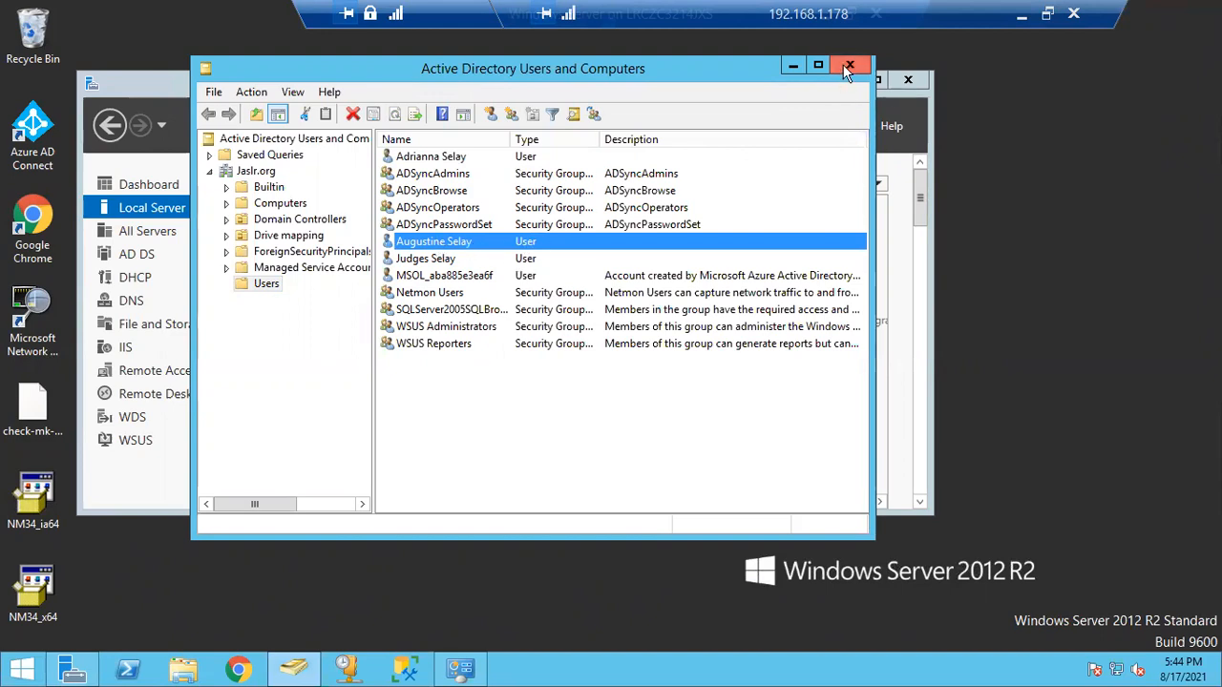
pyautogui.rightClick(447, 245)
pyautogui.click(533, 482)
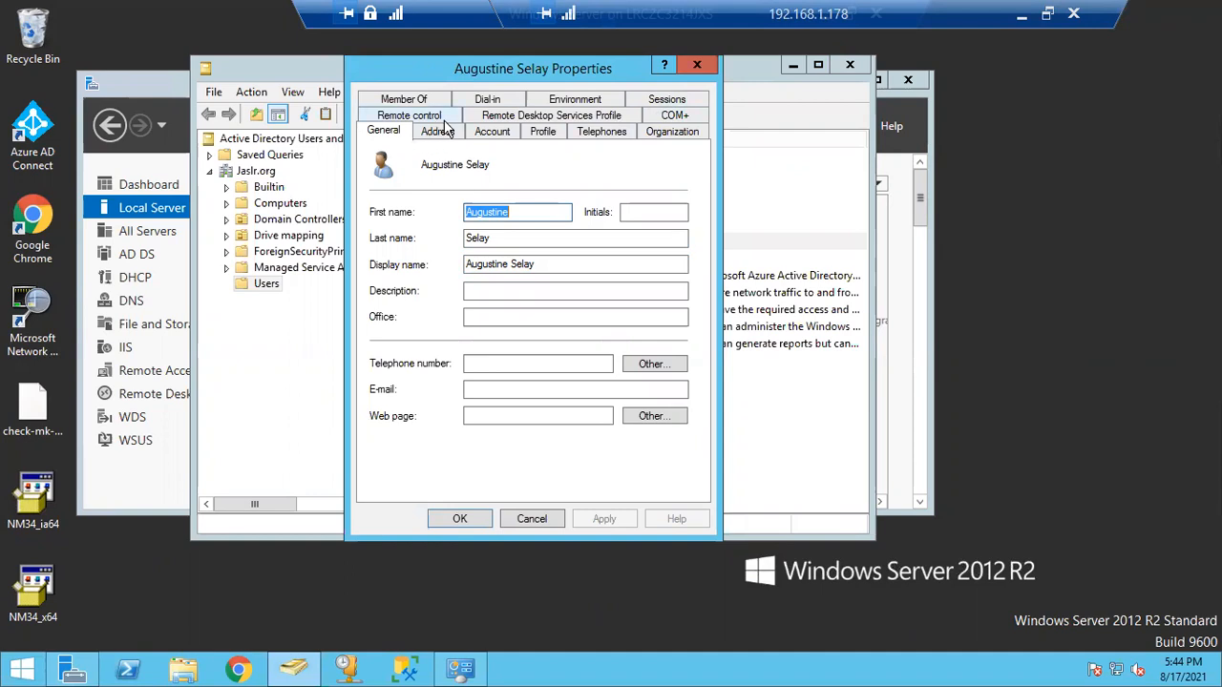
# Review the user's Address and Account tabs, checking the User logon name, then close the dialog
pyautogui.click(449, 131)
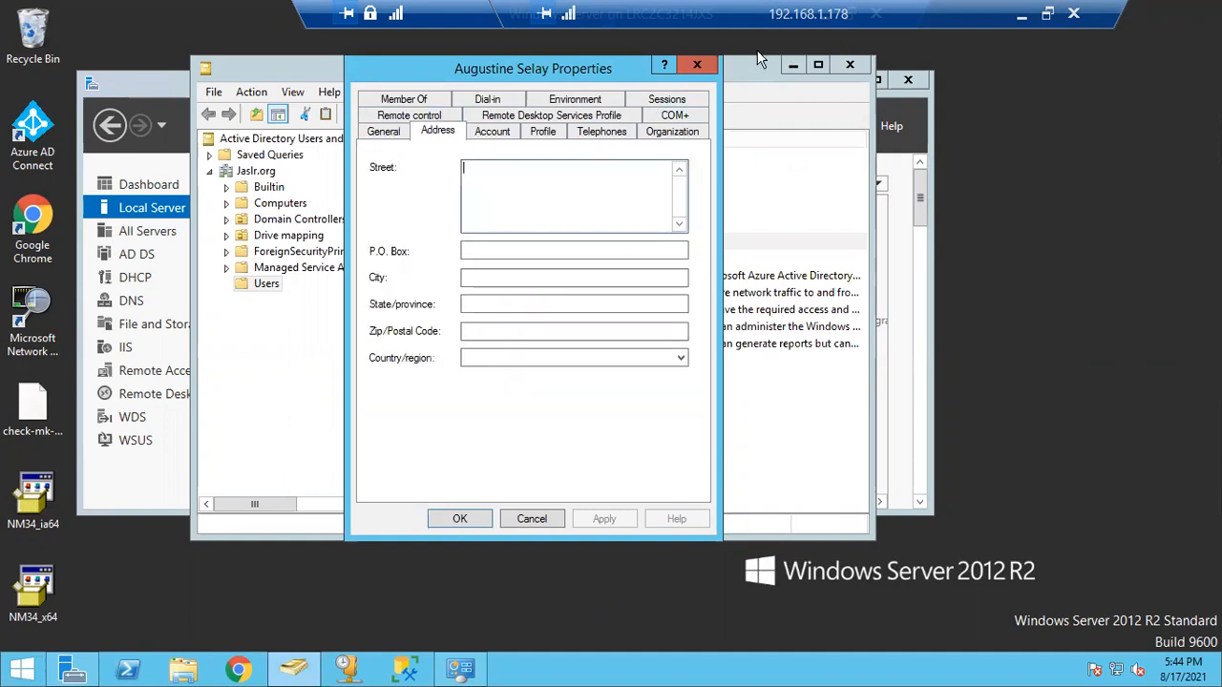
pyautogui.click(697, 64)
pyautogui.doubleClick(432, 245)
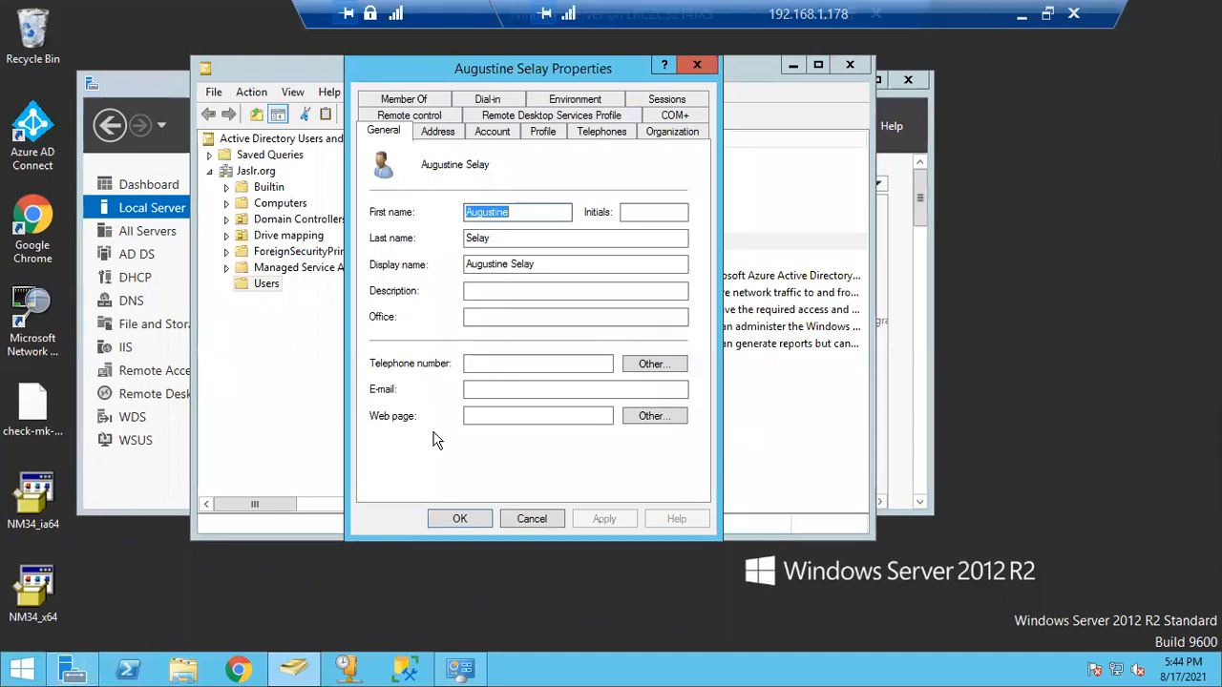
pyautogui.click(437, 132)
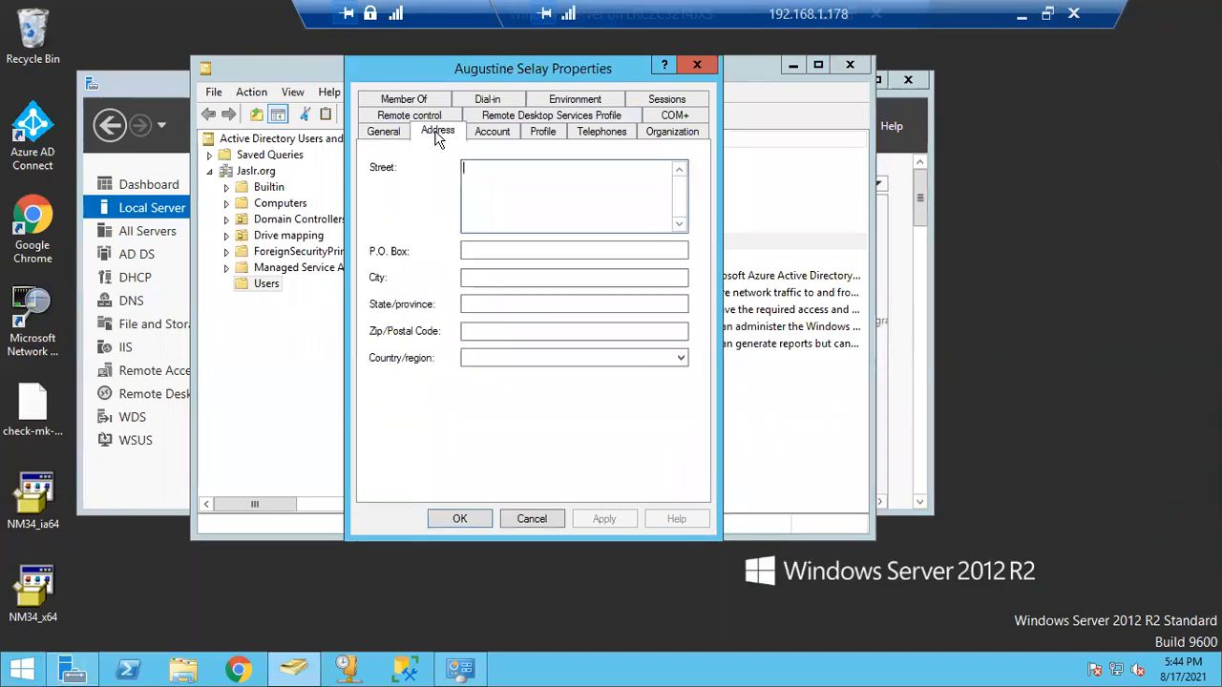
pyautogui.click(493, 131)
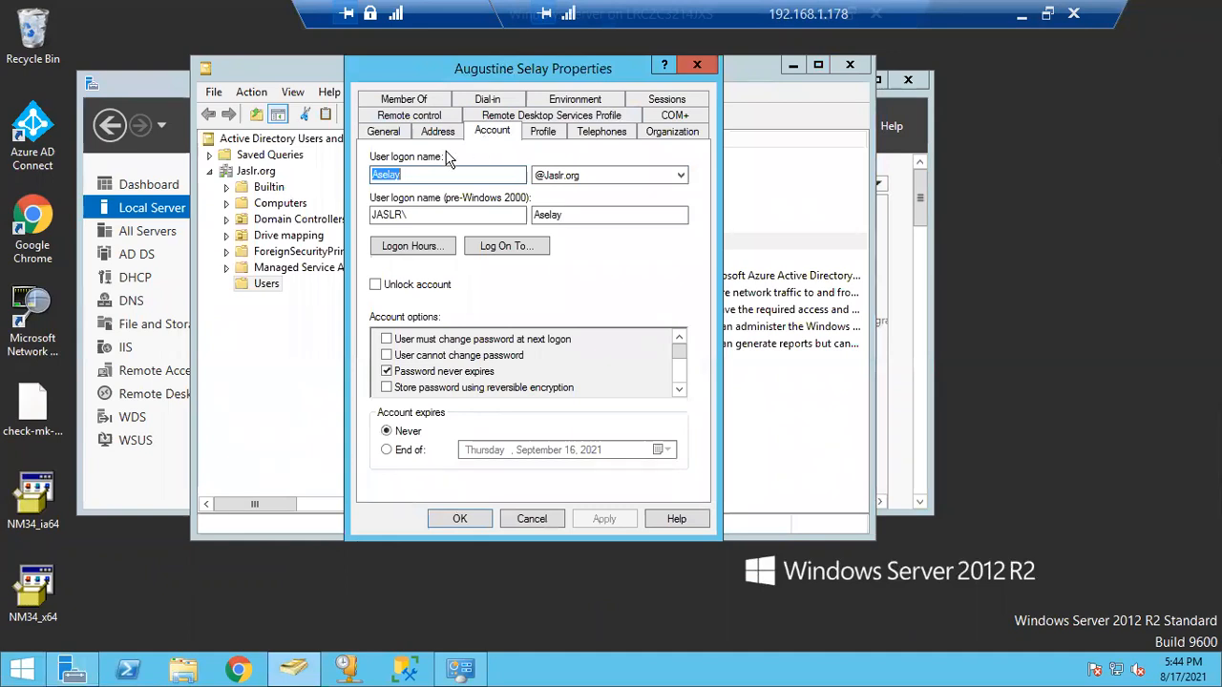
pyautogui.click(424, 175)
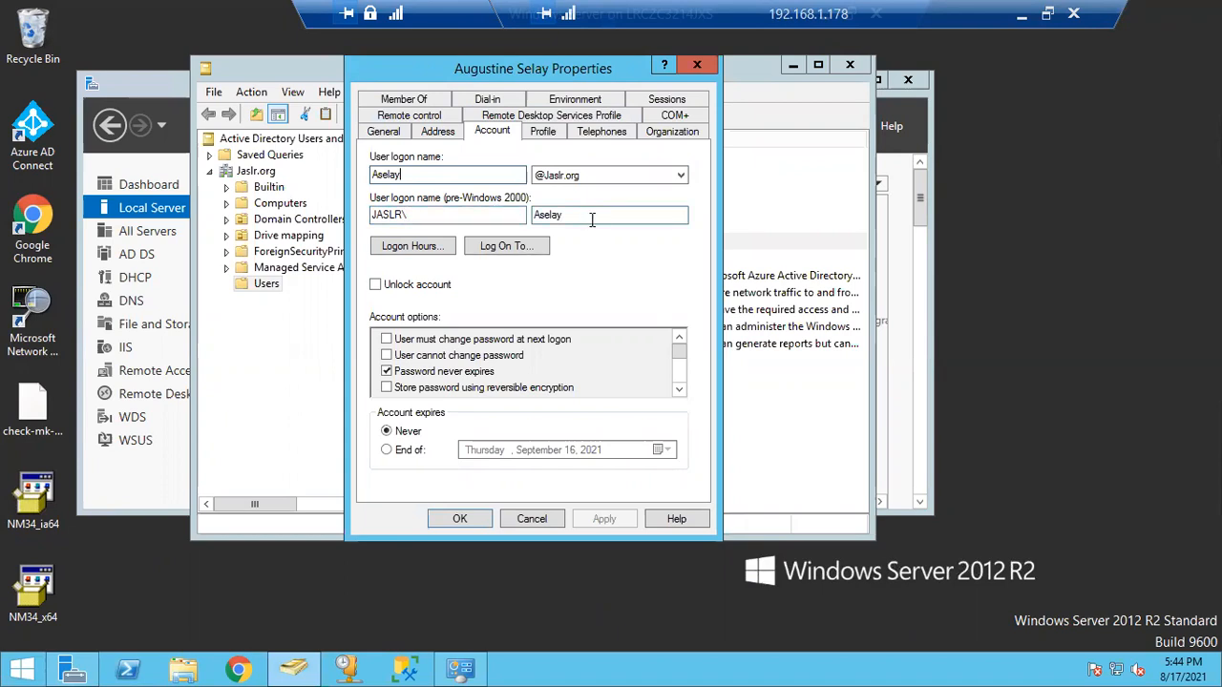
pyautogui.click(697, 64)
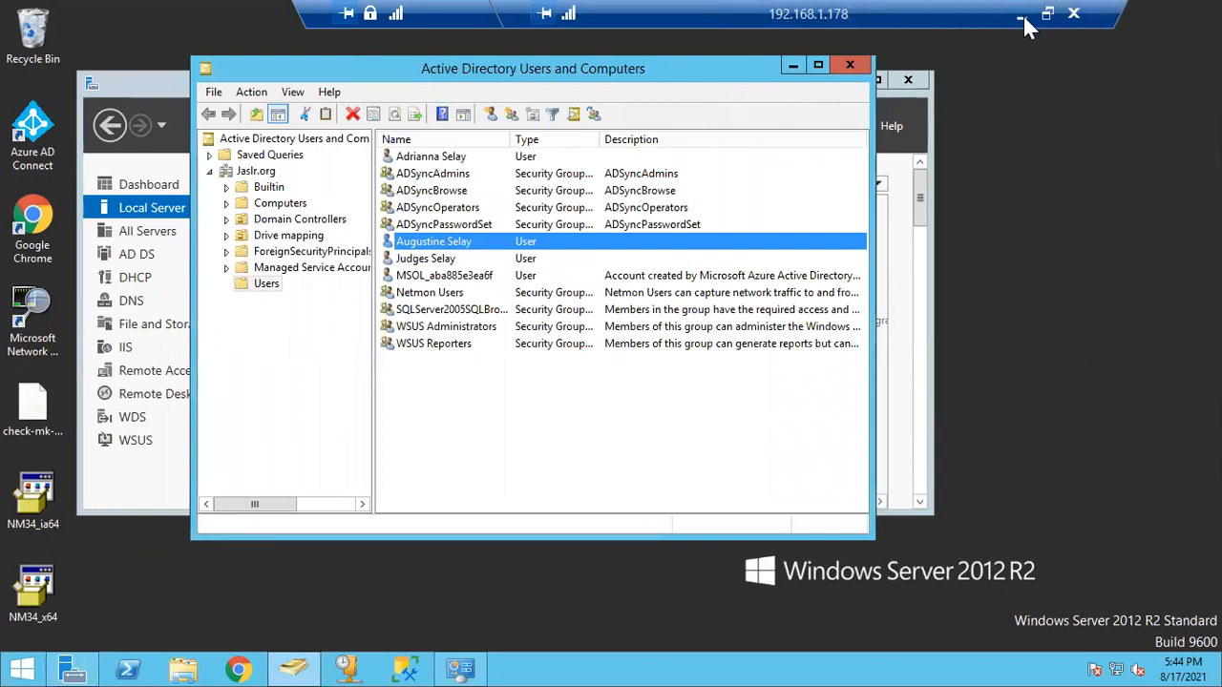
# Leave the server's full screen and maximize the restarting Windows 10 VM window
pyautogui.doubleClick(429, 8)
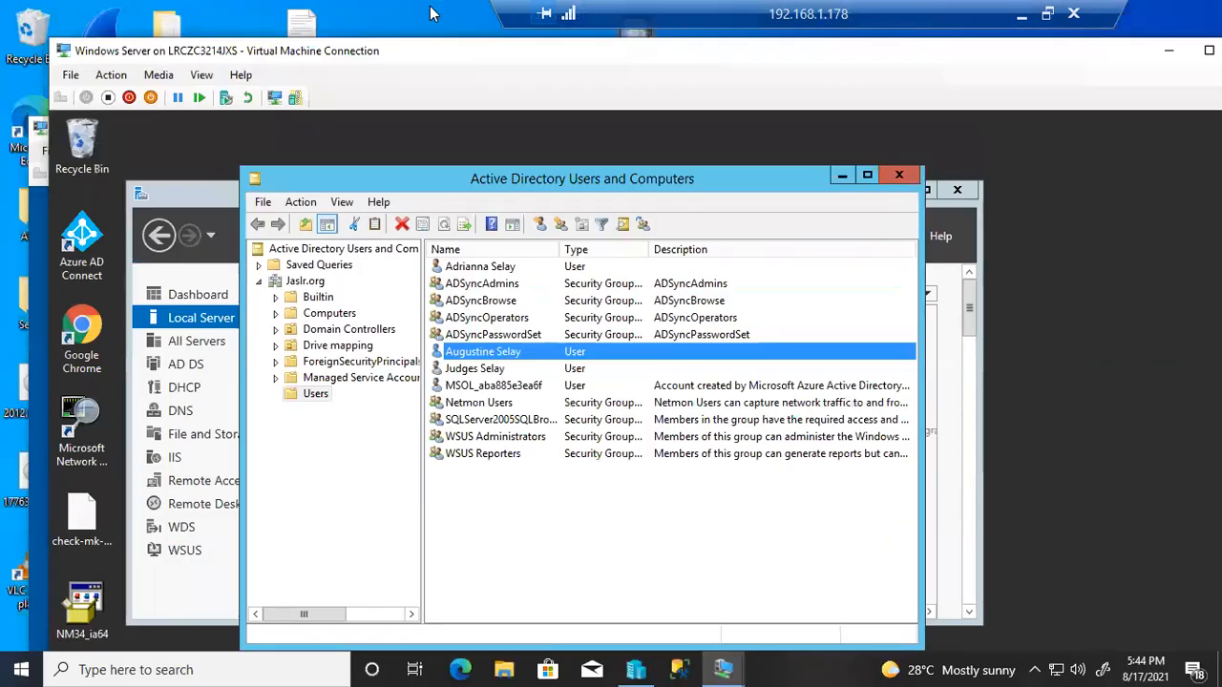
pyautogui.moveTo(859, 59); pyautogui.dragTo(774, 54)
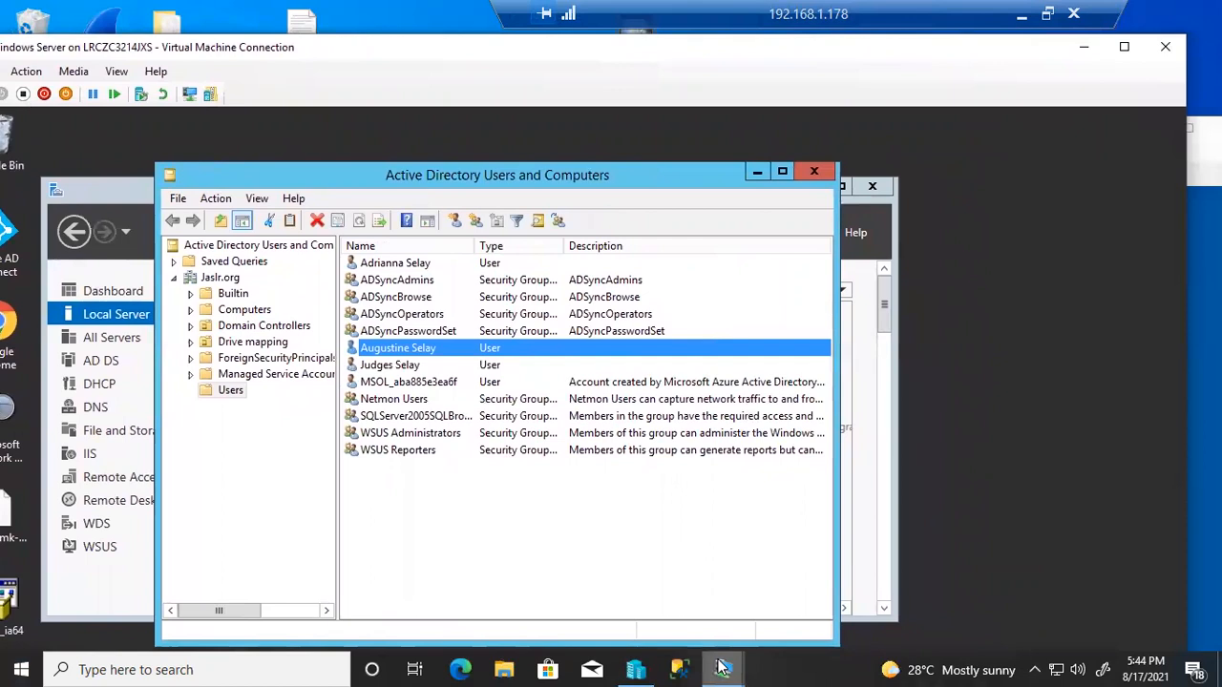
pyautogui.moveTo(723, 668)
pyautogui.click(783, 605)
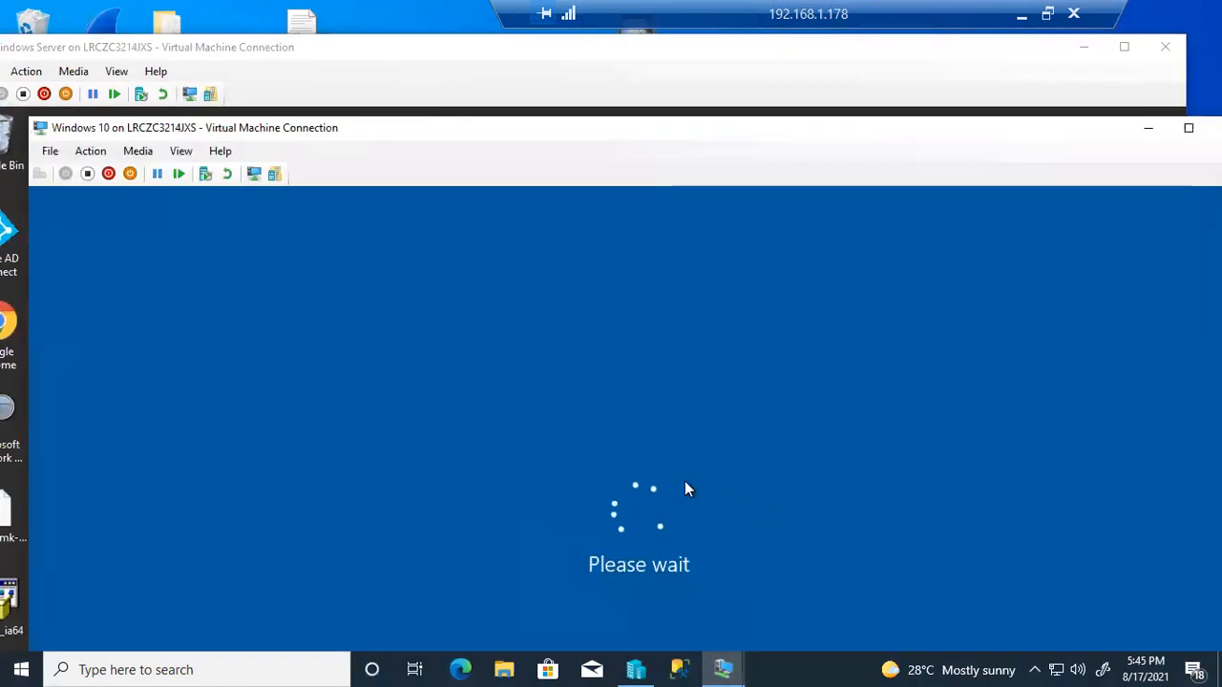
pyautogui.moveTo(636, 136); pyautogui.dragTo(617, 60)
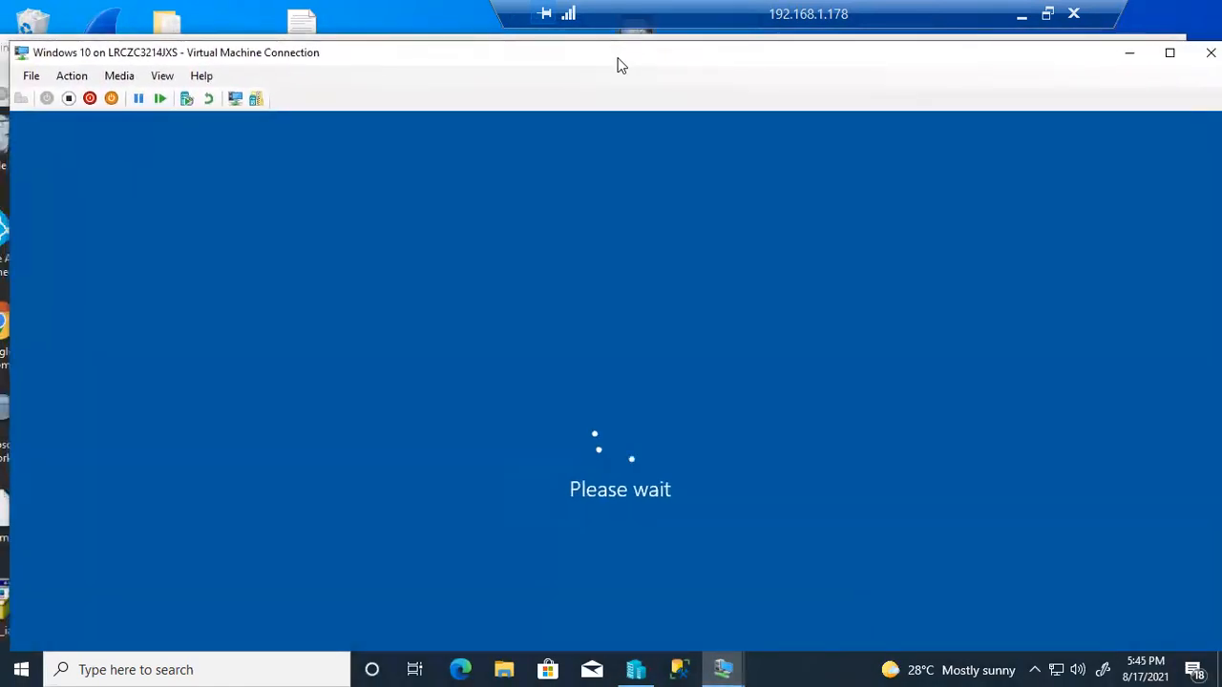
pyautogui.click(1168, 55)
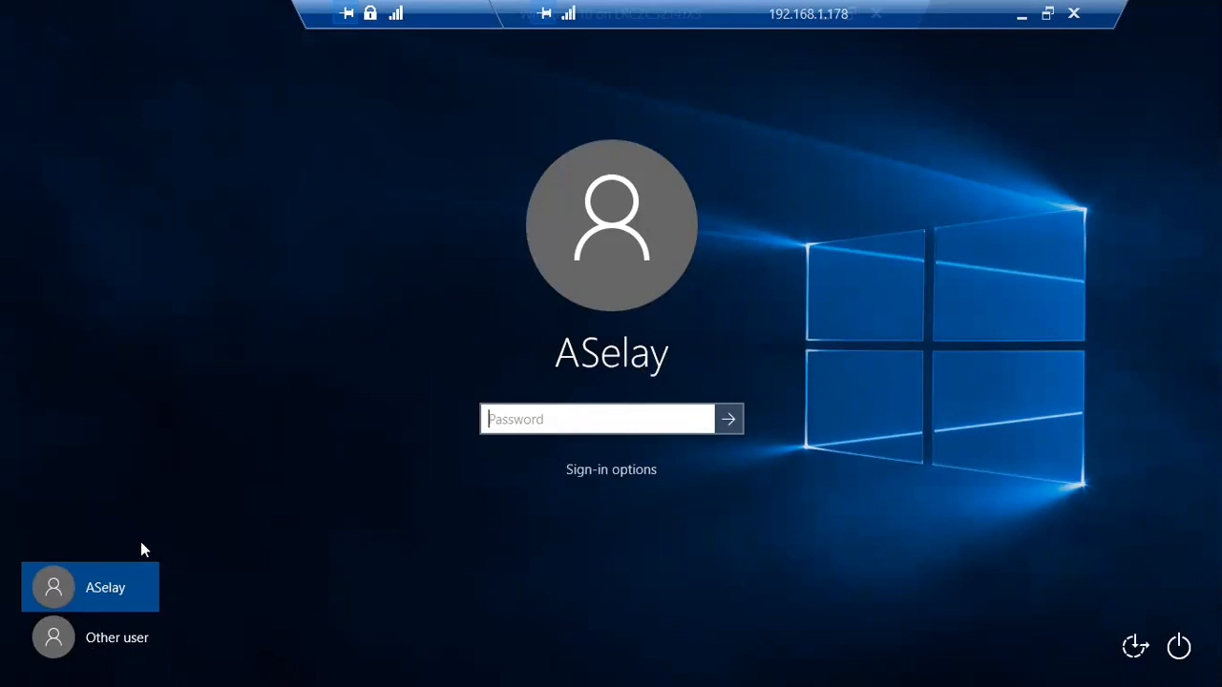
# Choose a different user and attempt sign-in with a domain username and password
pyautogui.click(93, 639)
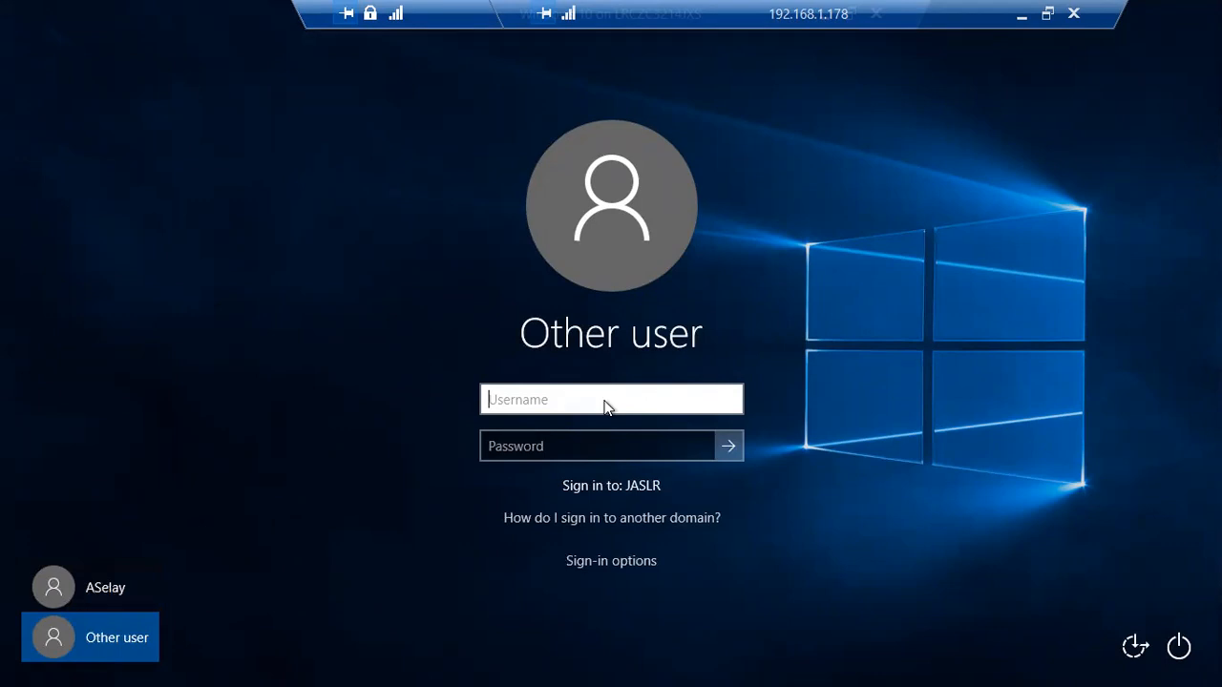
pyautogui.write('a')
pyautogui.press('BackSpace')
pyautogui.click(598, 452)
pyautogui.write('••••••')
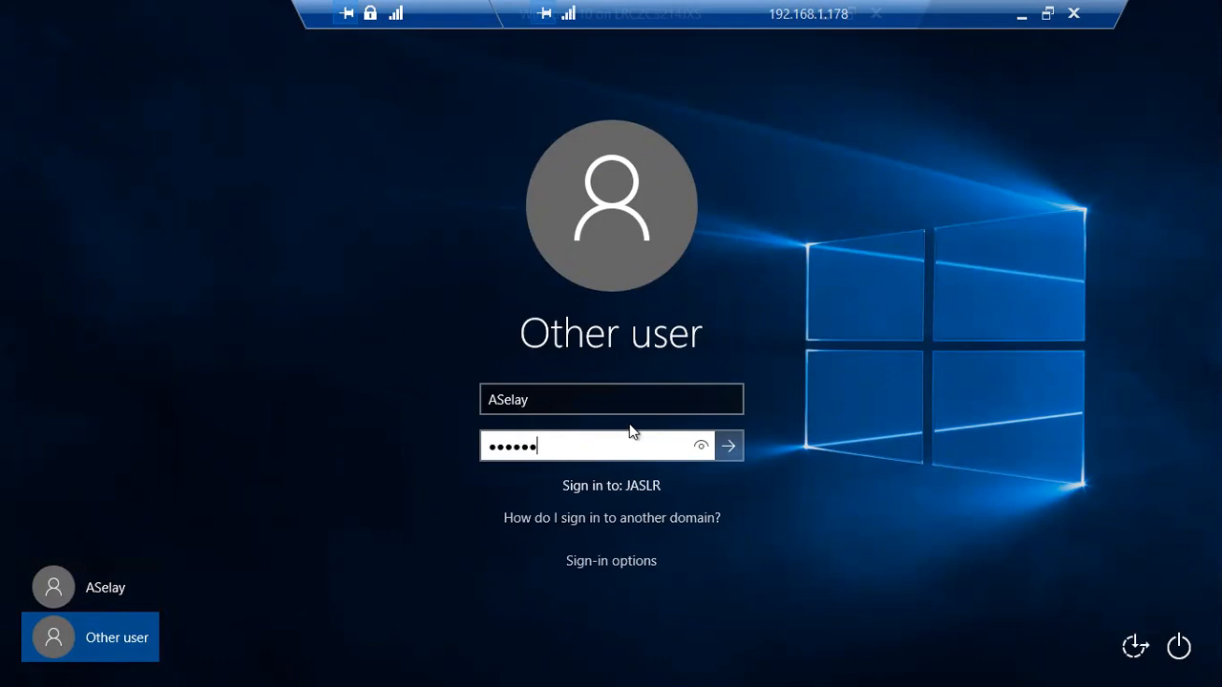
pyautogui.click(547, 402)
pyautogui.moveTo(548, 402); pyautogui.dragTo(483, 406)
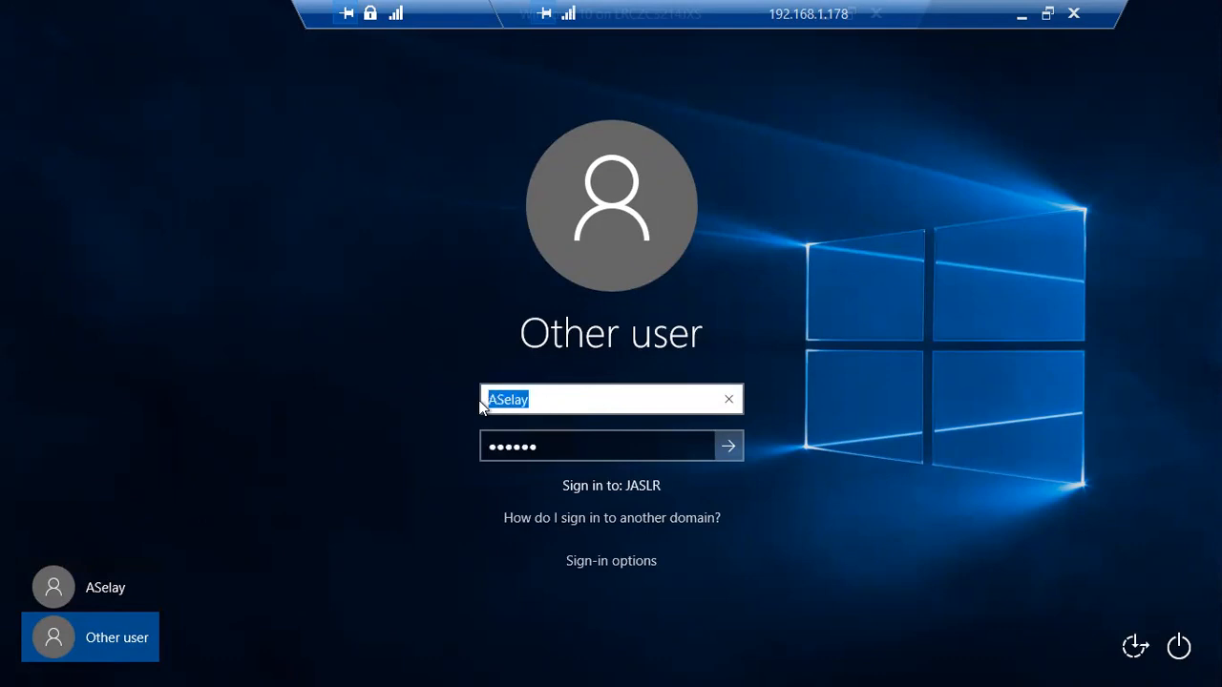
pyautogui.moveTo(570, 442); pyautogui.dragTo(458, 445)
pyautogui.moveTo(540, 446); pyautogui.dragTo(466, 445)
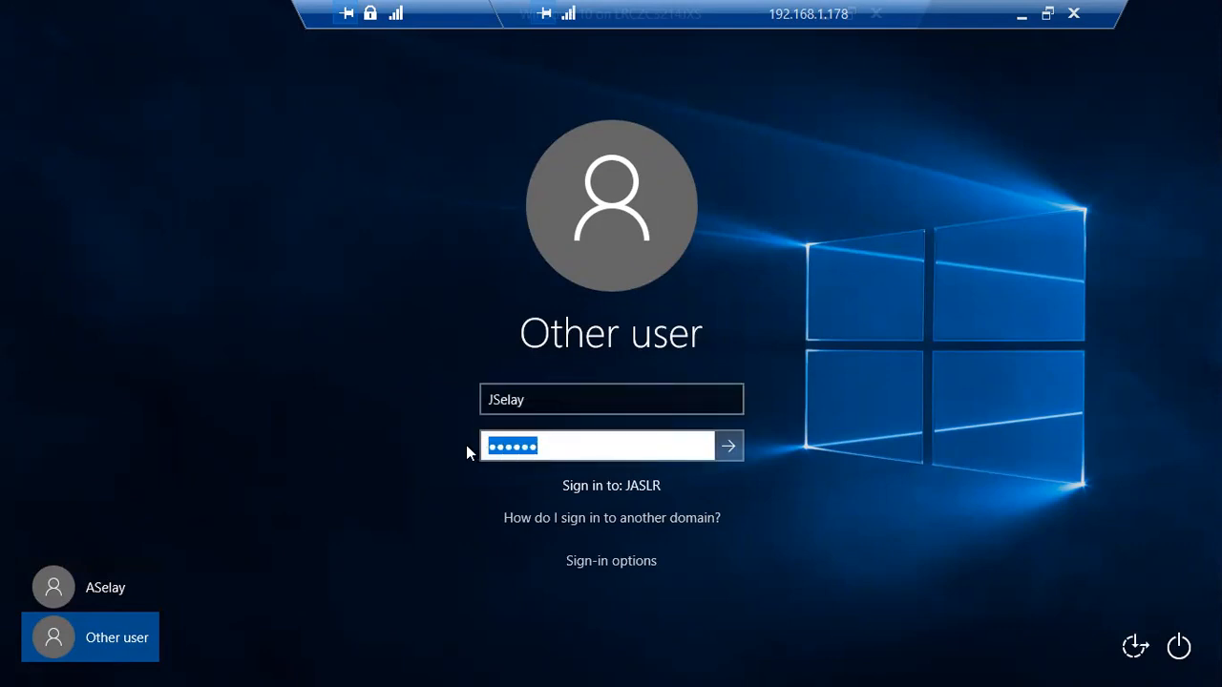
pyautogui.write('••••••••••••')
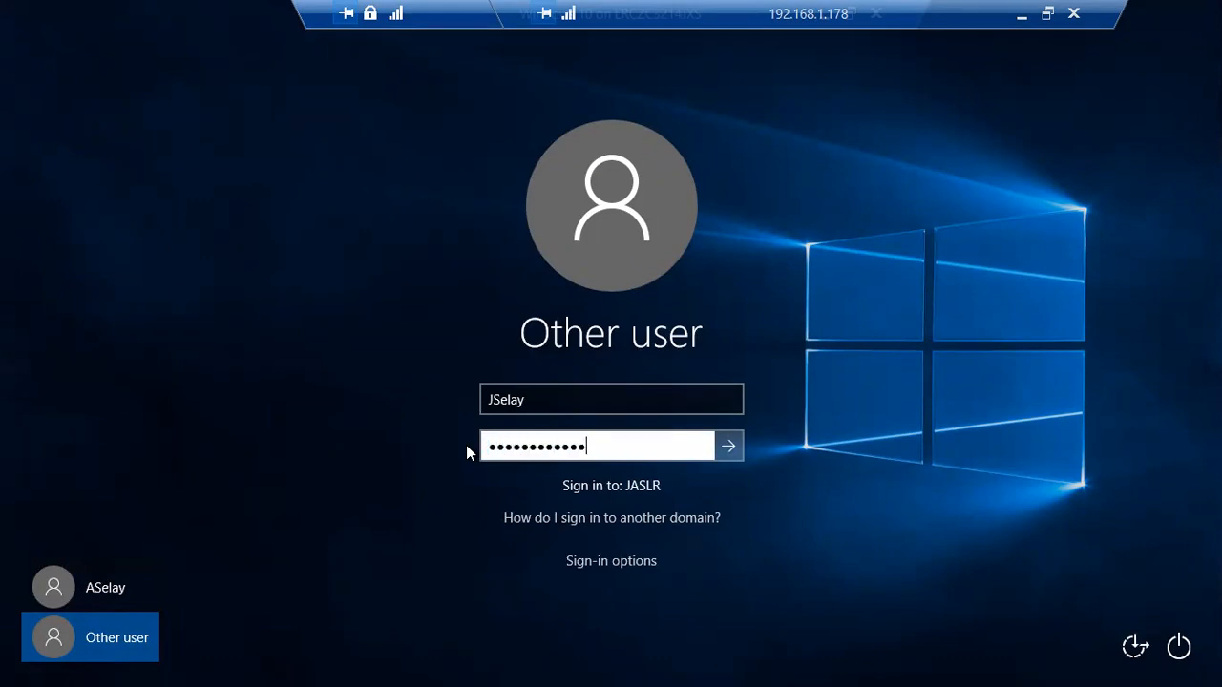
pyautogui.press('Return')
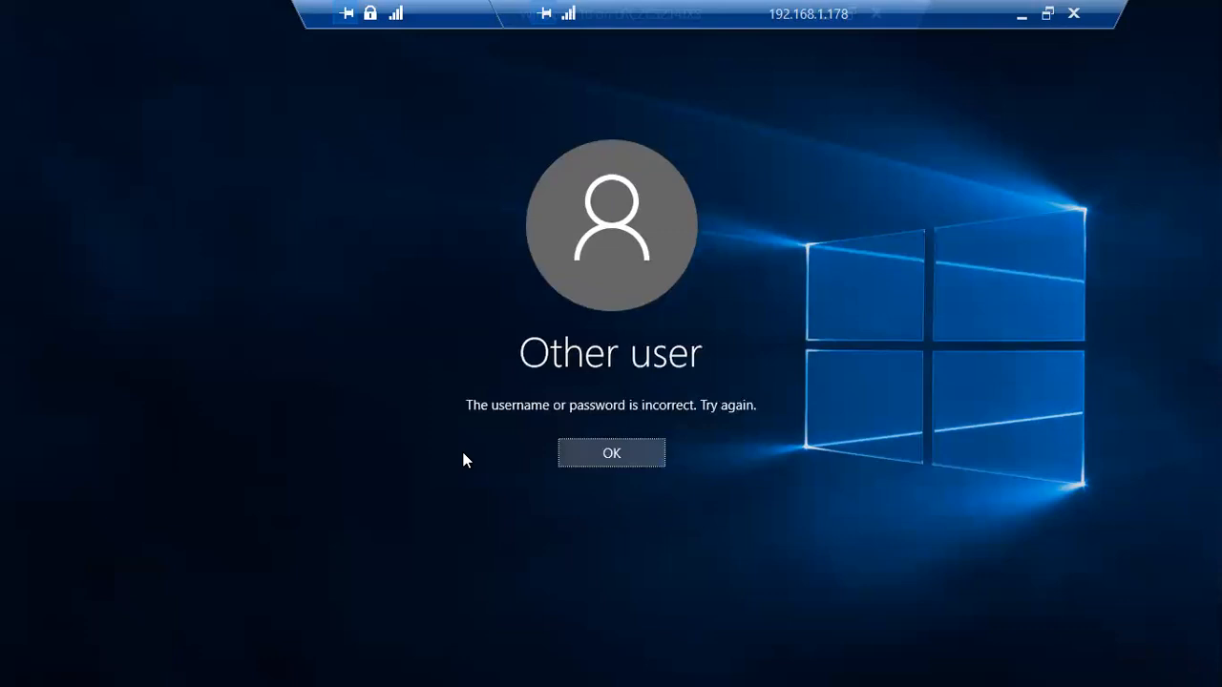
# Dismiss the incorrect-password error, correct the username, re-enter the password, and sign in
pyautogui.click(581, 452)
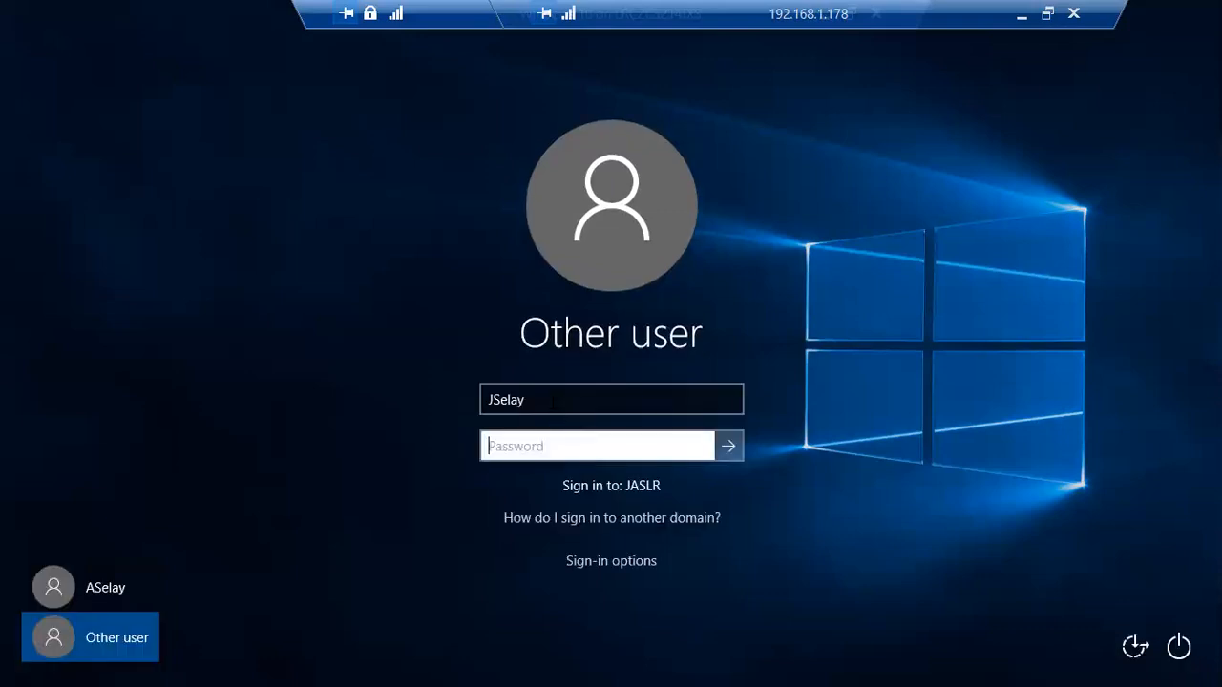
pyautogui.hotkey('shift', 'Tab')
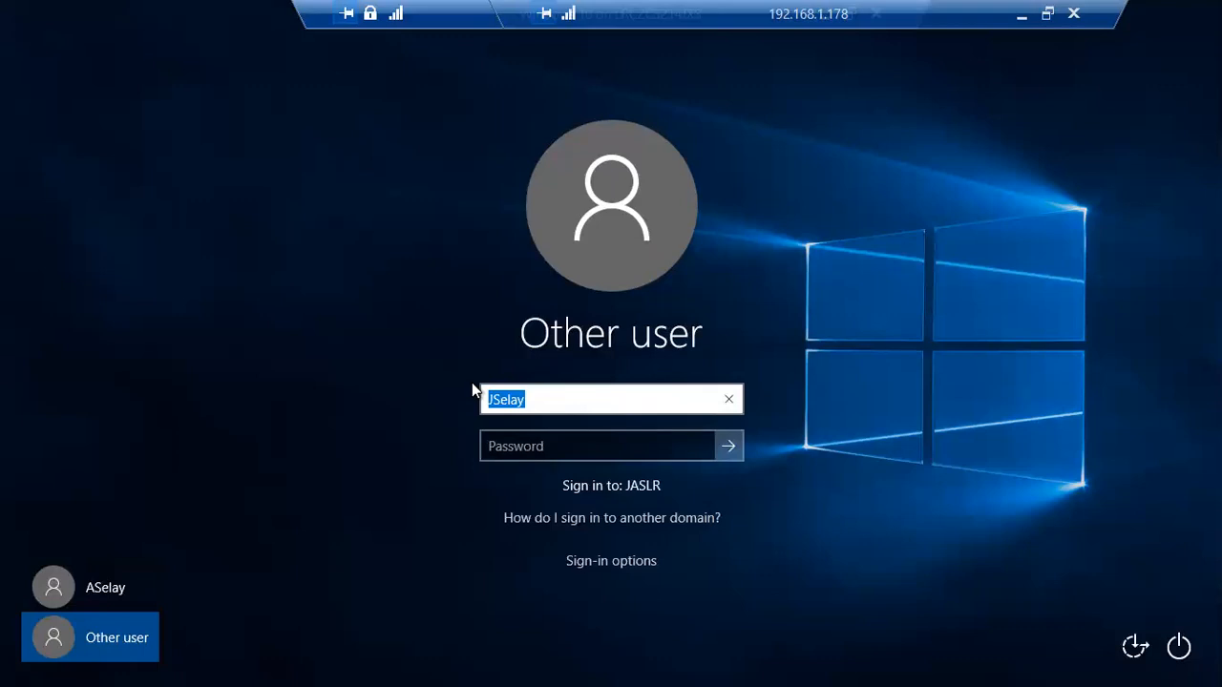
pyautogui.press('Tab')
pyautogui.write('••••••••••')
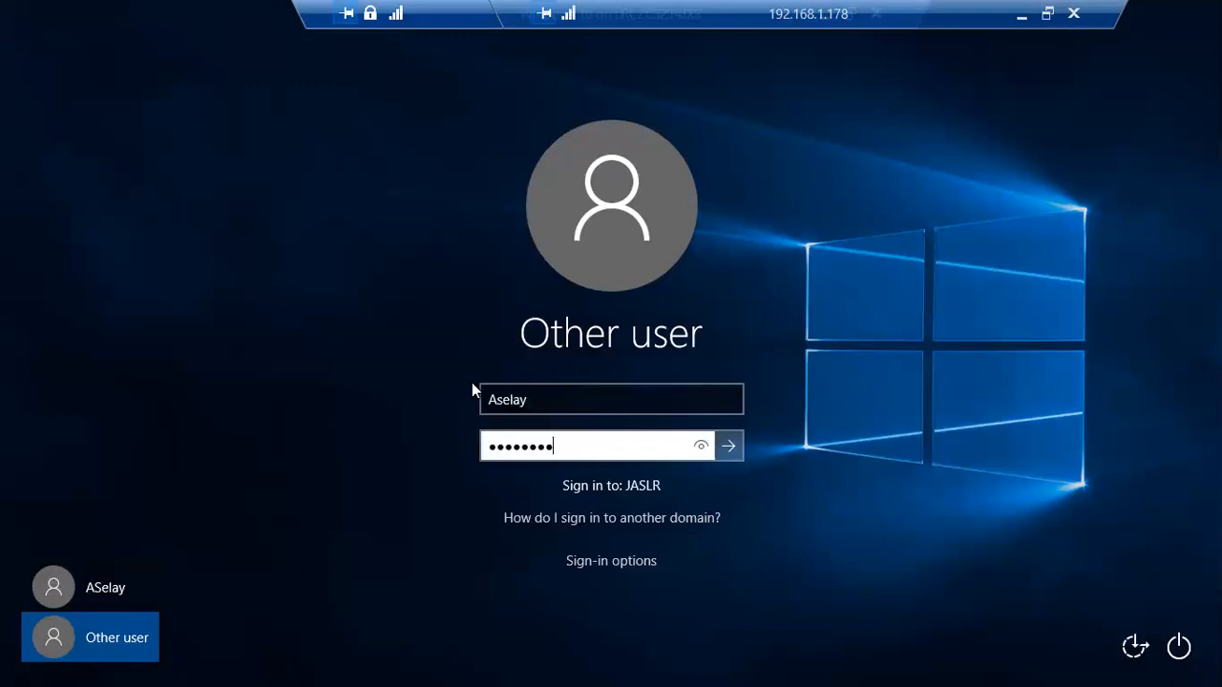
pyautogui.write('••')
pyautogui.press('Return')
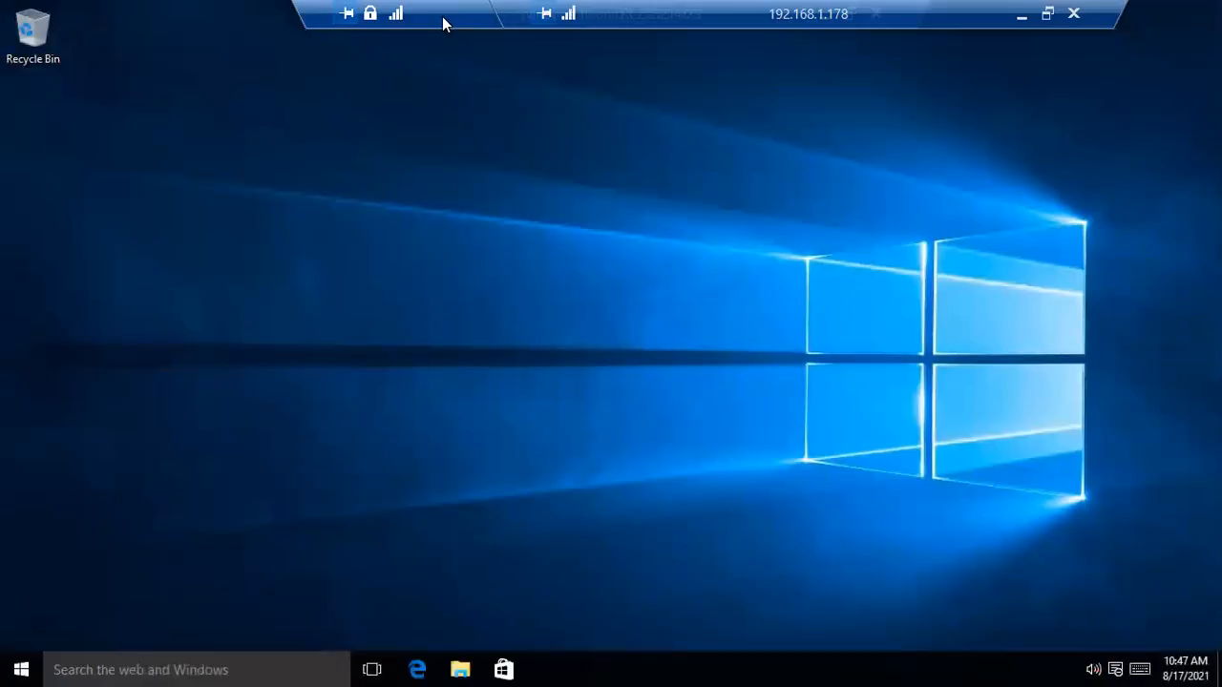
# Open This PC's Properties from File Explorer to confirm LabTest001.Jaslr.org in domain Jaslr.org
pyautogui.doubleClick(442, 17)
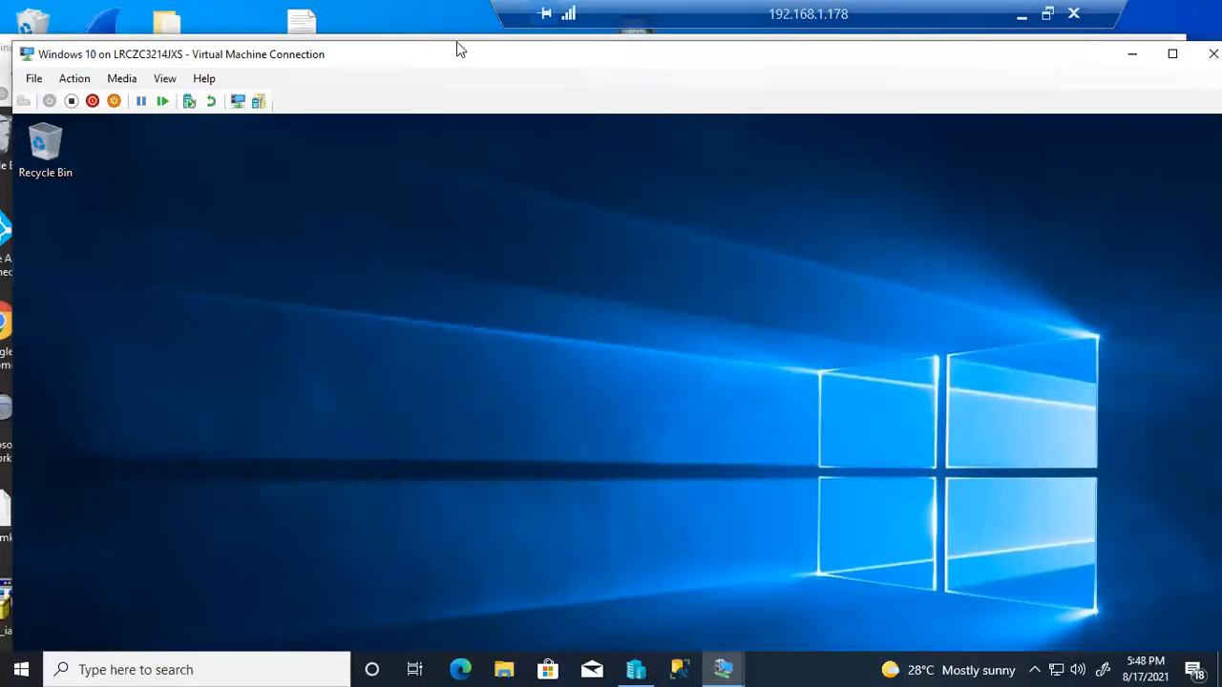
pyautogui.moveTo(493, 60)
pyautogui.mouseDown()
pyautogui.moveTo(422, 9)
pyautogui.moveTo(476, 45)
pyautogui.mouseUp()
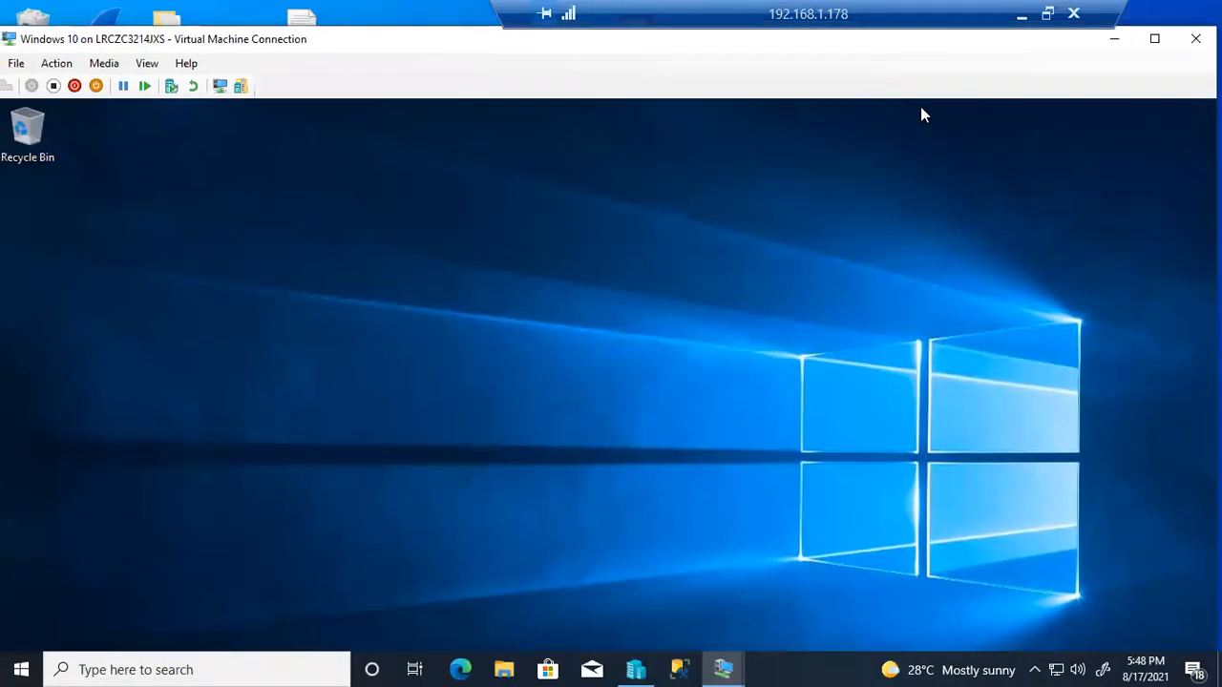
pyautogui.click(1154, 39)
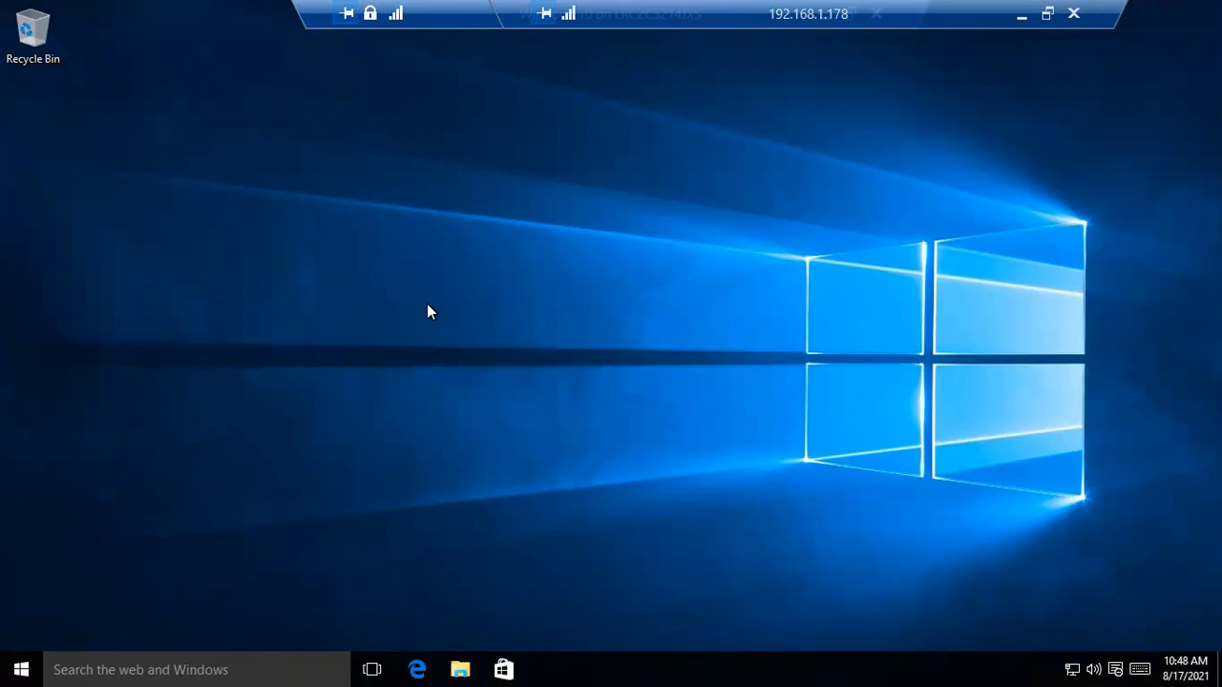
pyautogui.press('super+e')
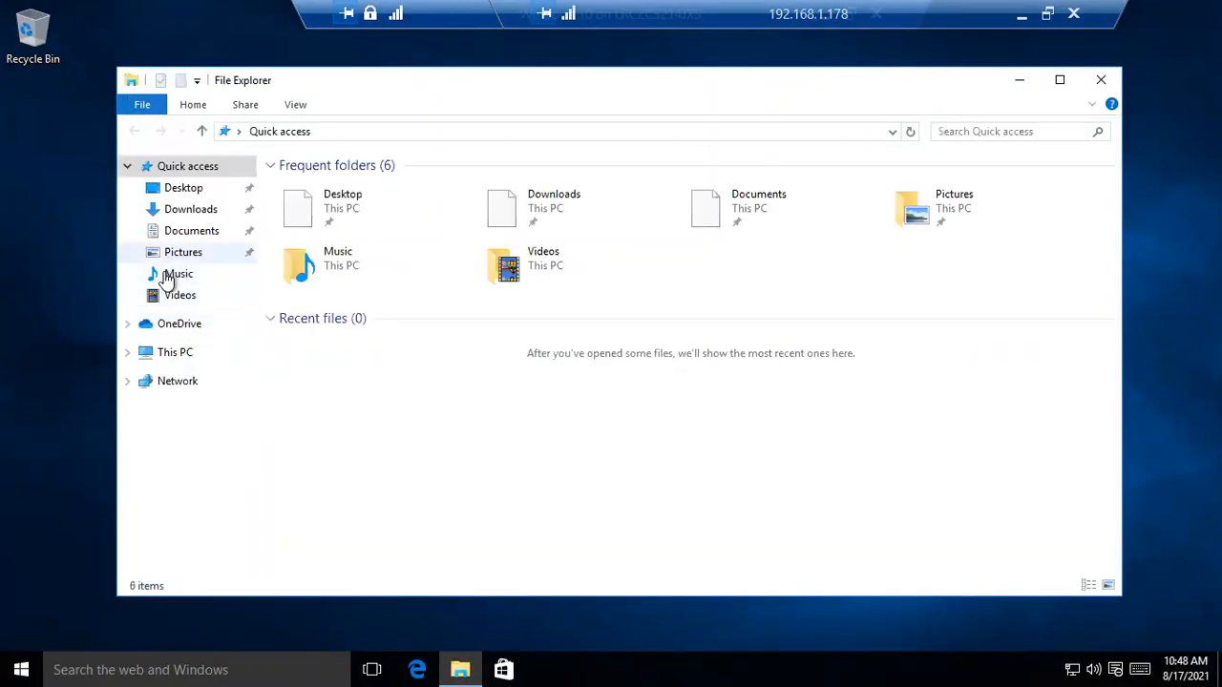
pyautogui.rightClick(185, 364)
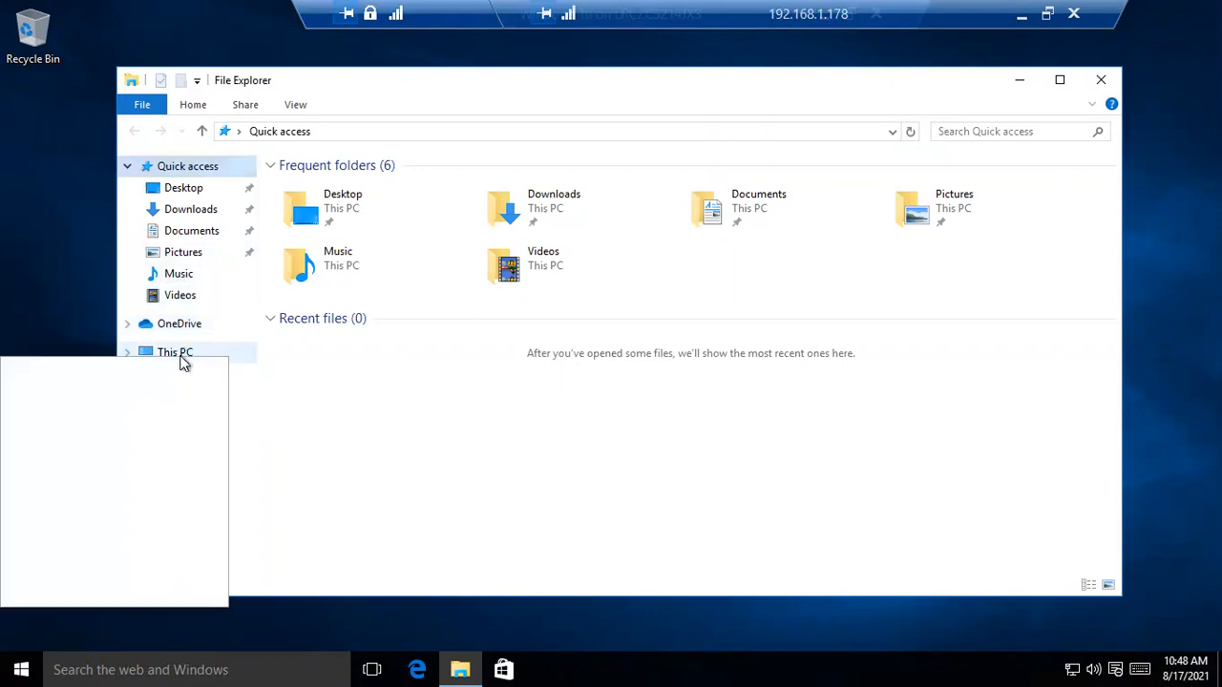
pyautogui.click(114, 591)
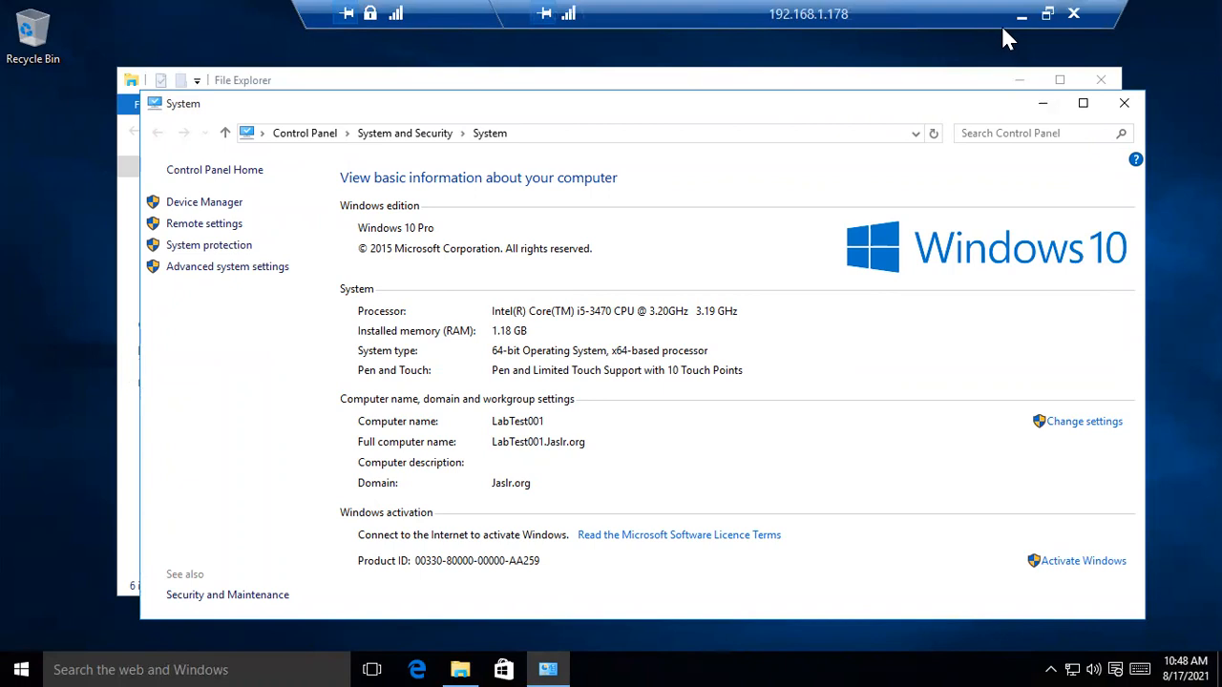
pyautogui.doubleClick(461, 16)
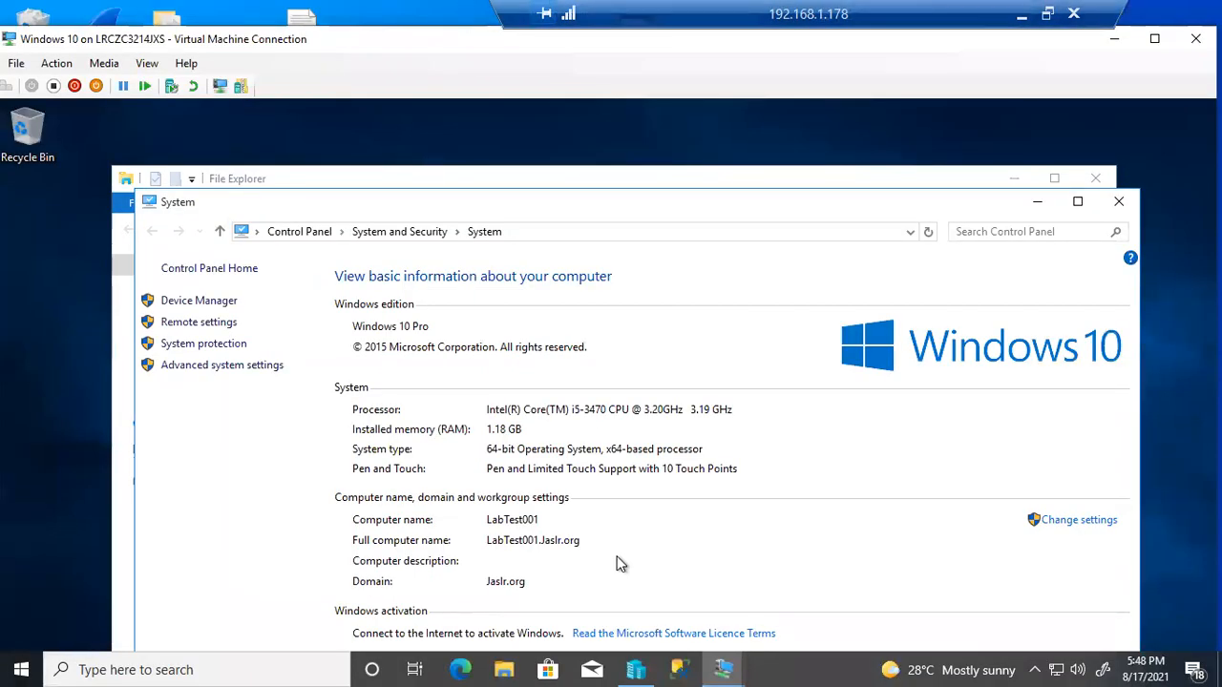
# On the Windows Server VM, start a new user in Users and enter the first name, last name and logon name
pyautogui.moveTo(723, 669)
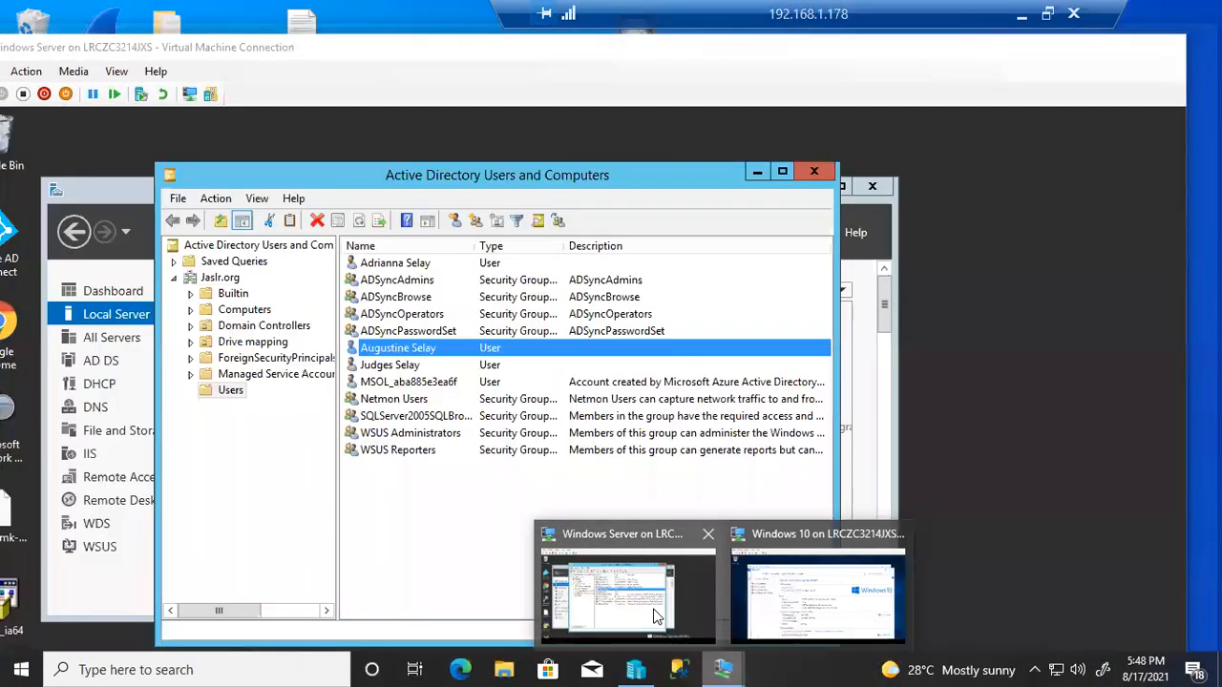
pyautogui.click(657, 616)
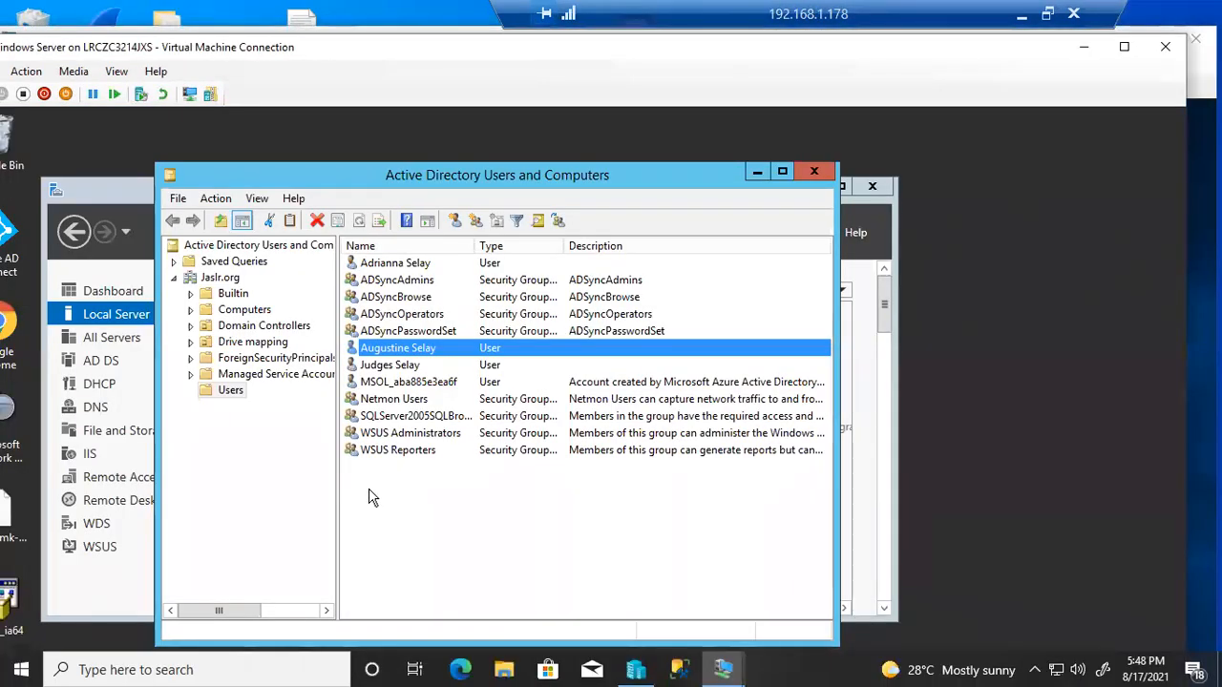
pyautogui.click(454, 221)
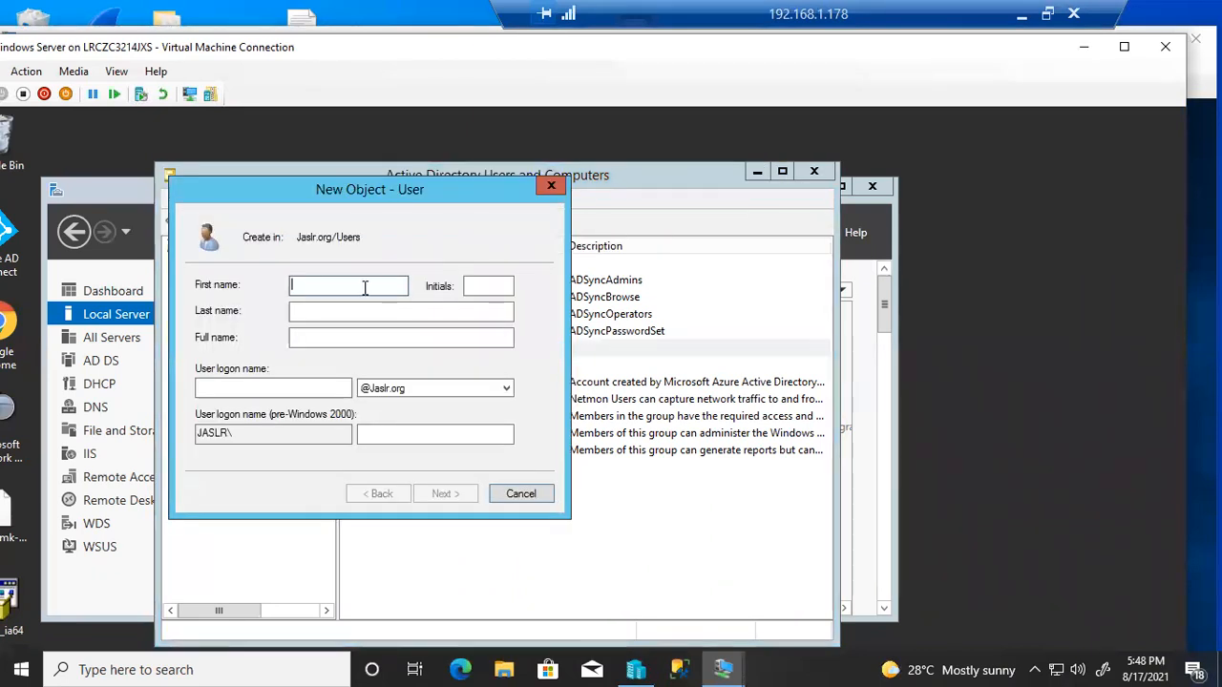
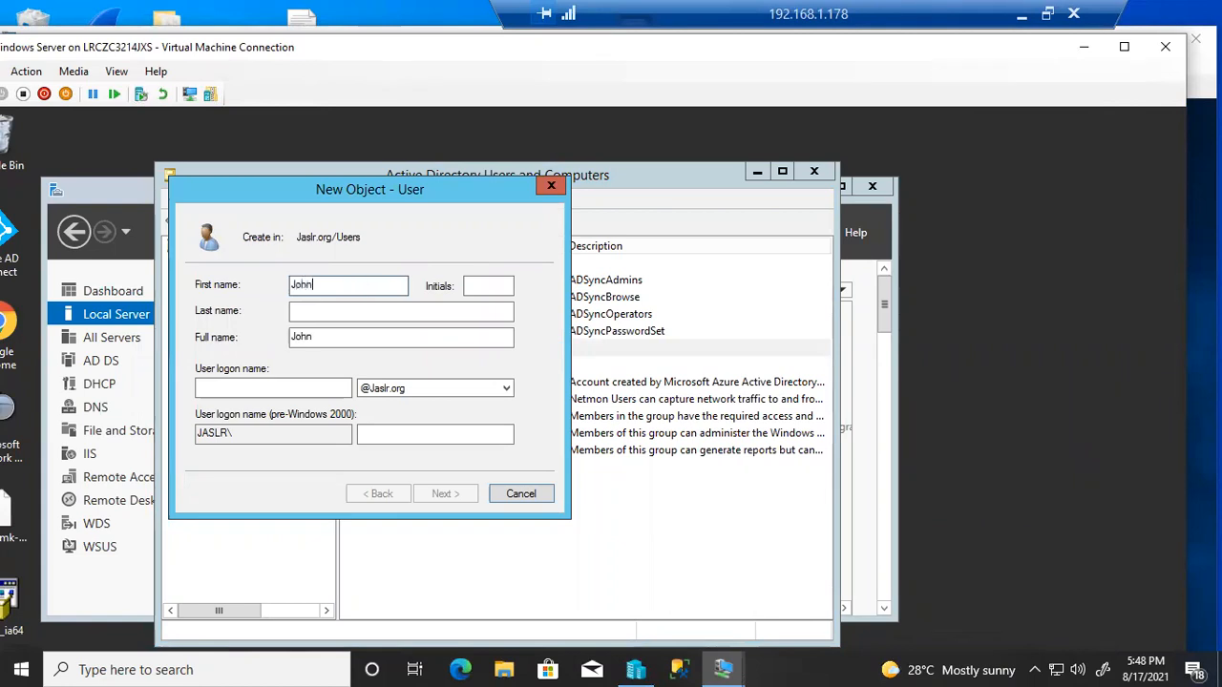
pyautogui.click(350, 317)
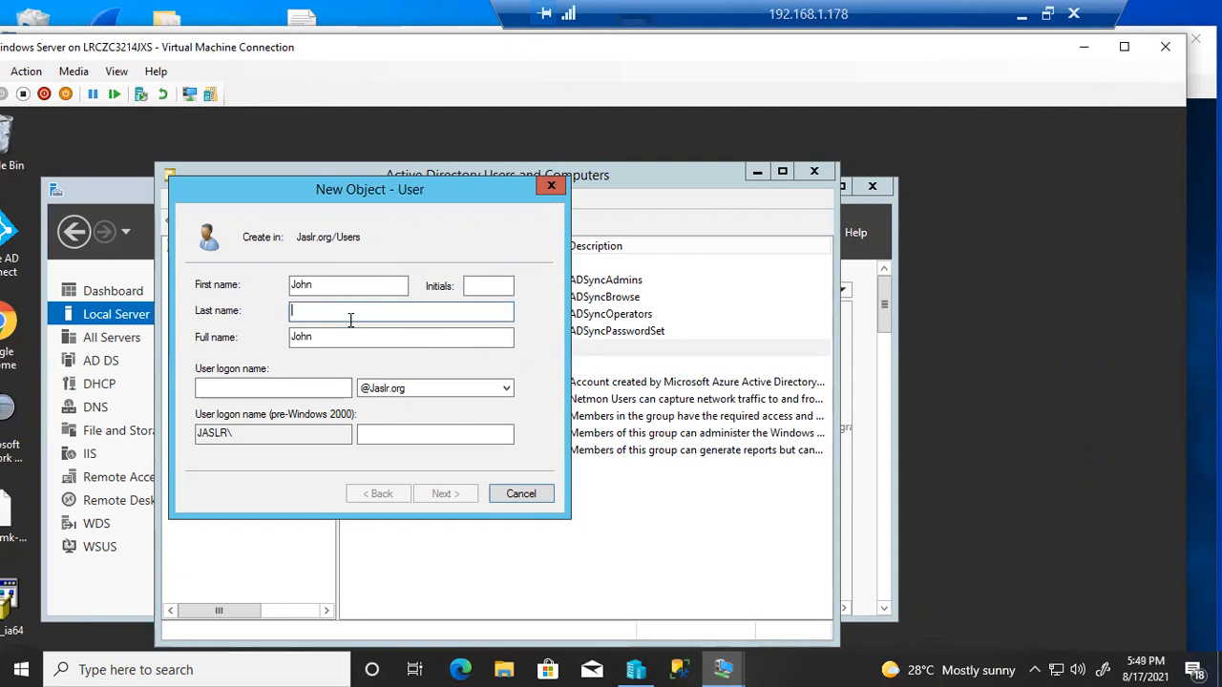
pyautogui.click(293, 384)
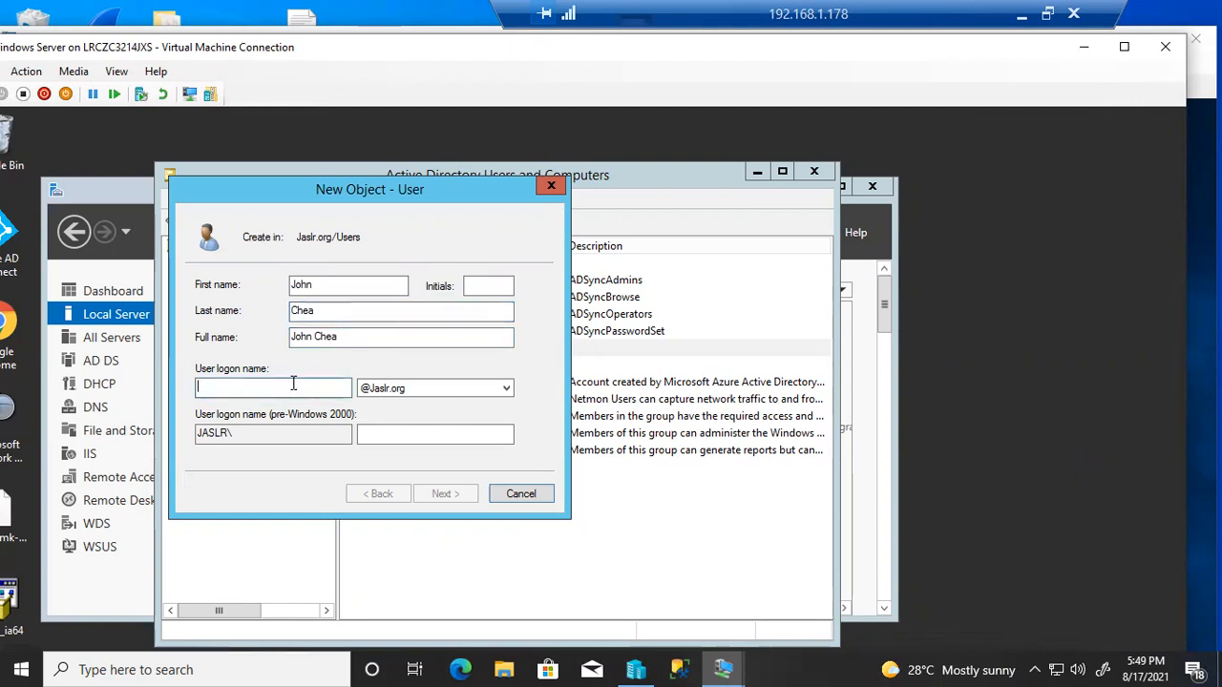
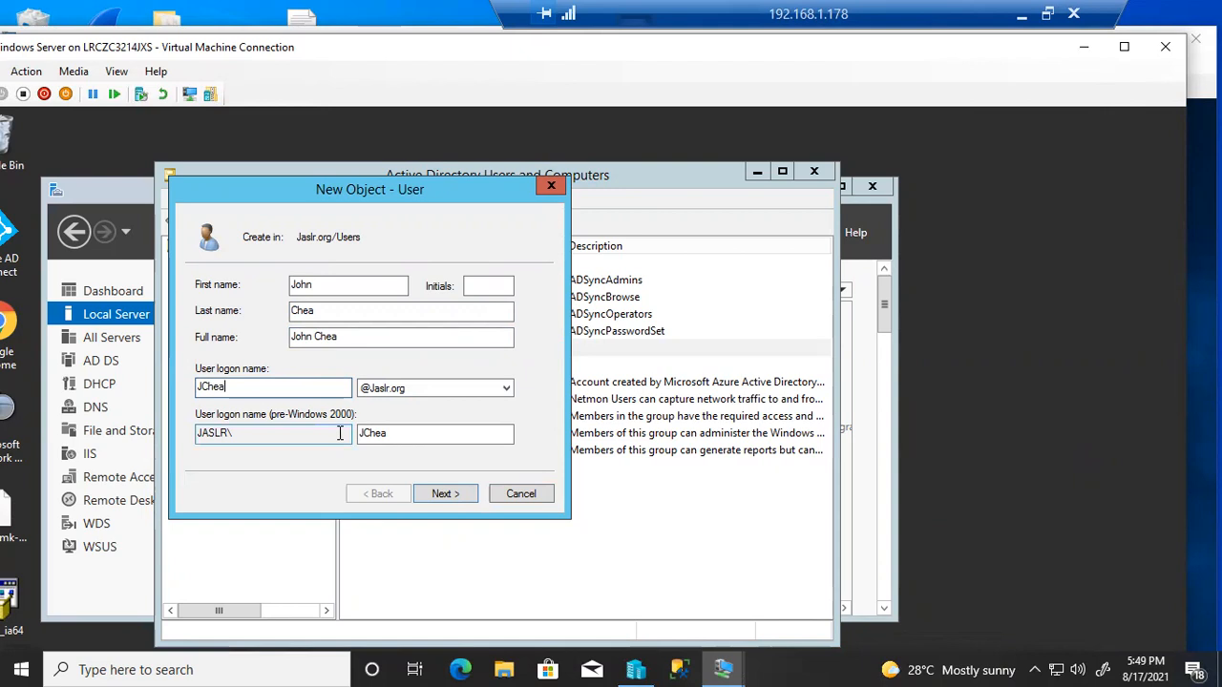
# Set the user's password, clear 'change at next logon', tick 'Password never expires', and finish
pyautogui.click(444, 494)
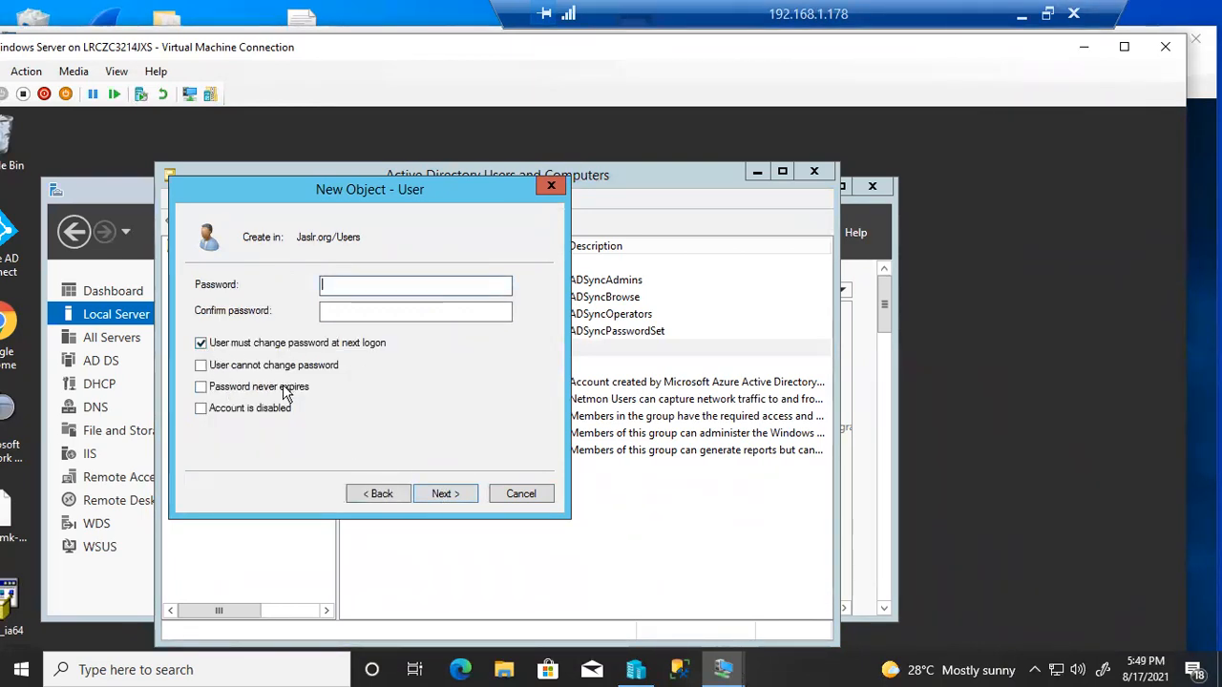
pyautogui.click(202, 344)
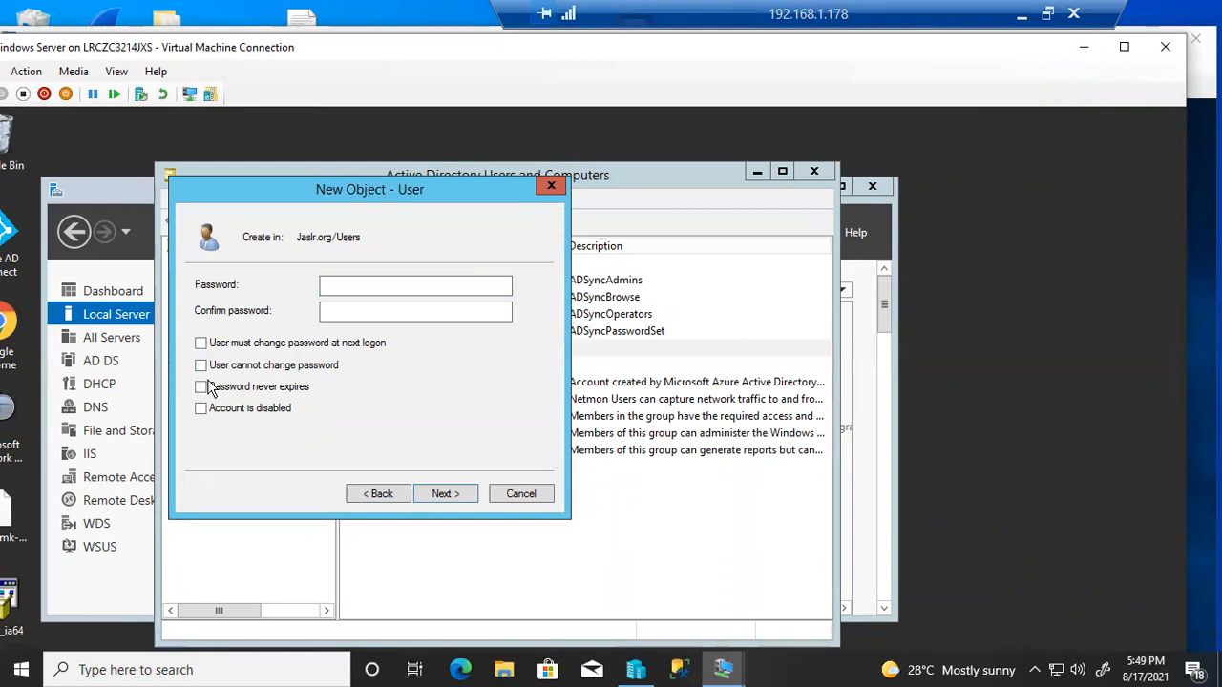
pyautogui.click(201, 388)
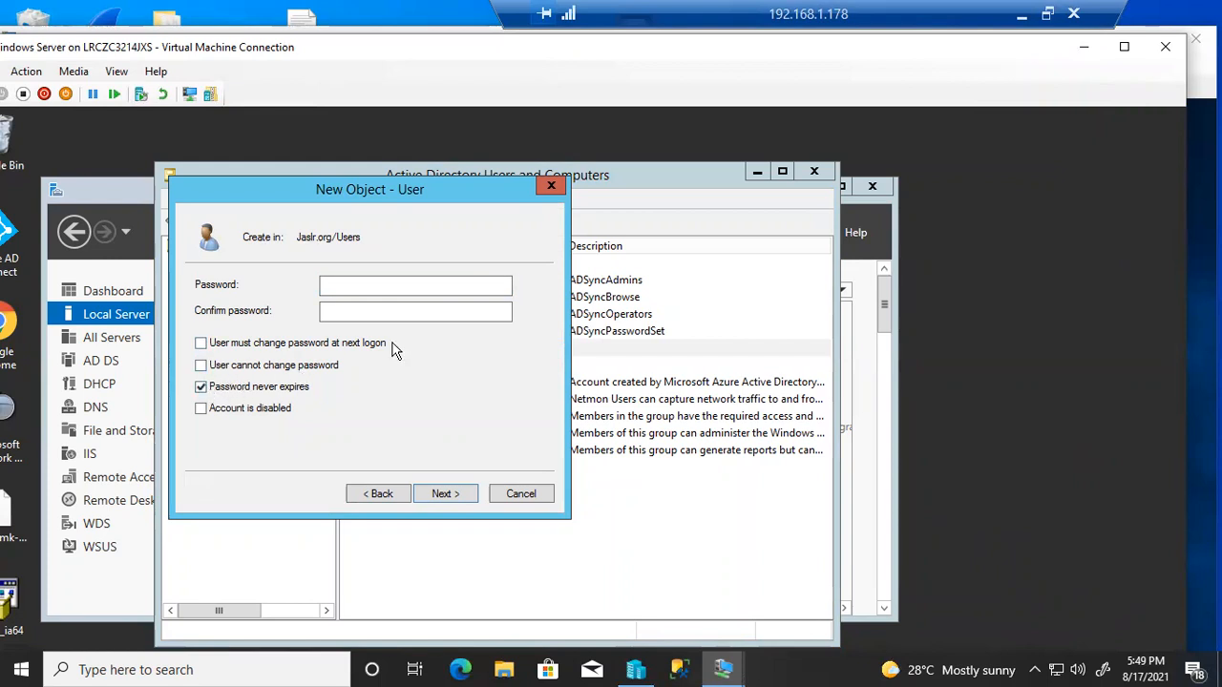
pyautogui.click(382, 288)
pyautogui.write('••••••••••••')
pyautogui.press('Tab')
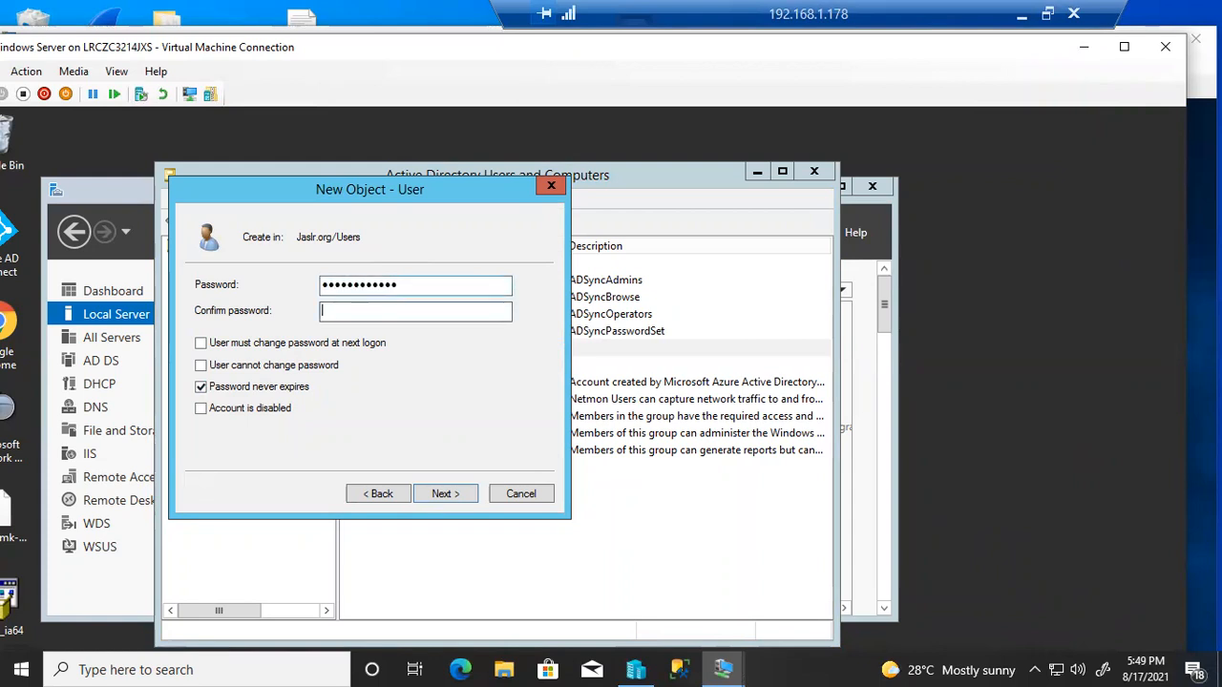
pyautogui.write('••••••••••••')
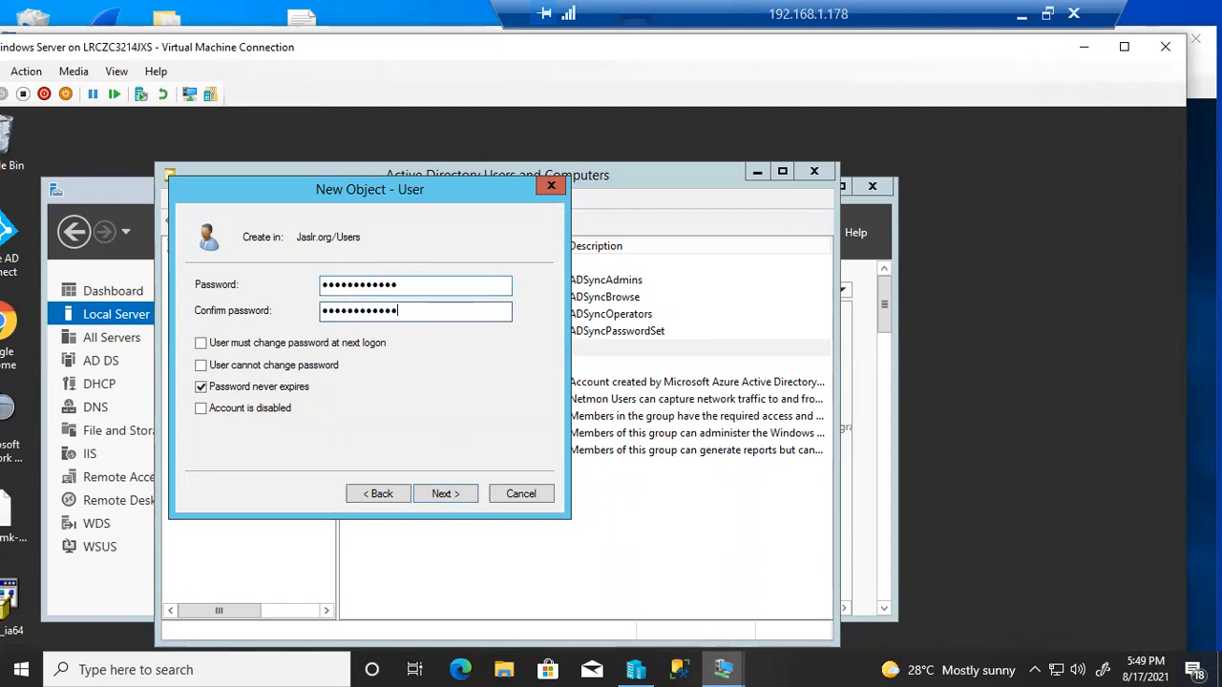
pyautogui.click(445, 494)
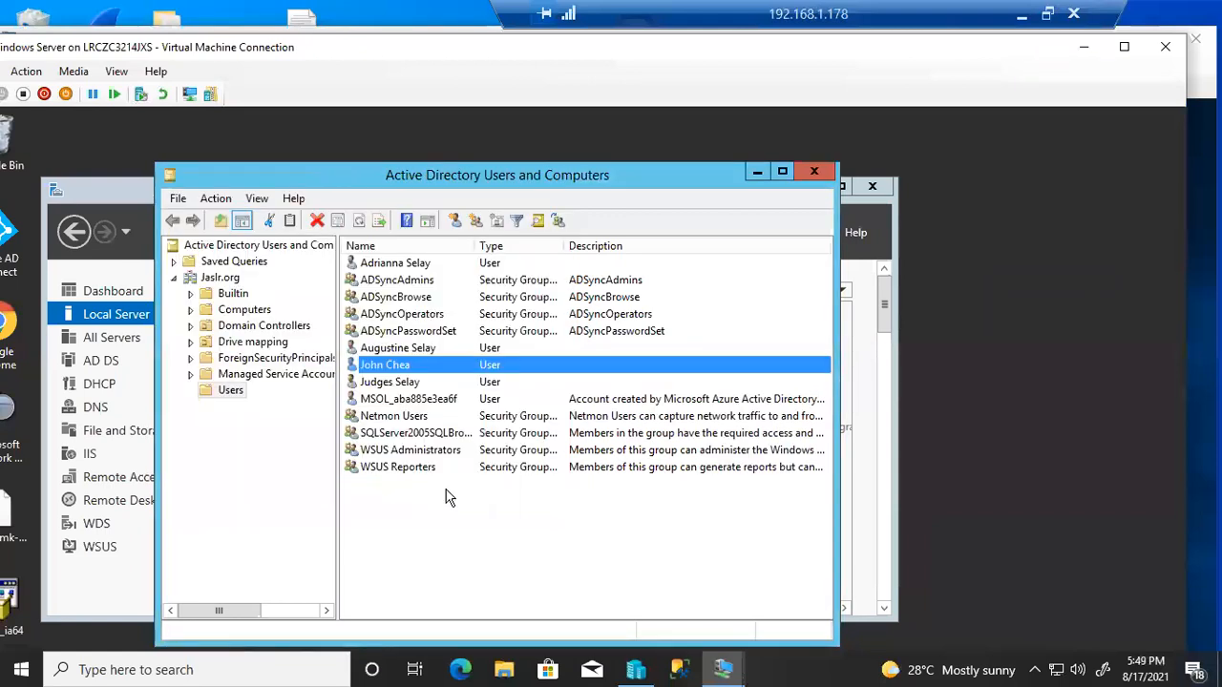
# Refresh the user list to show the new account, then return to the Windows 10 VM
pyautogui.rightClick(378, 535)
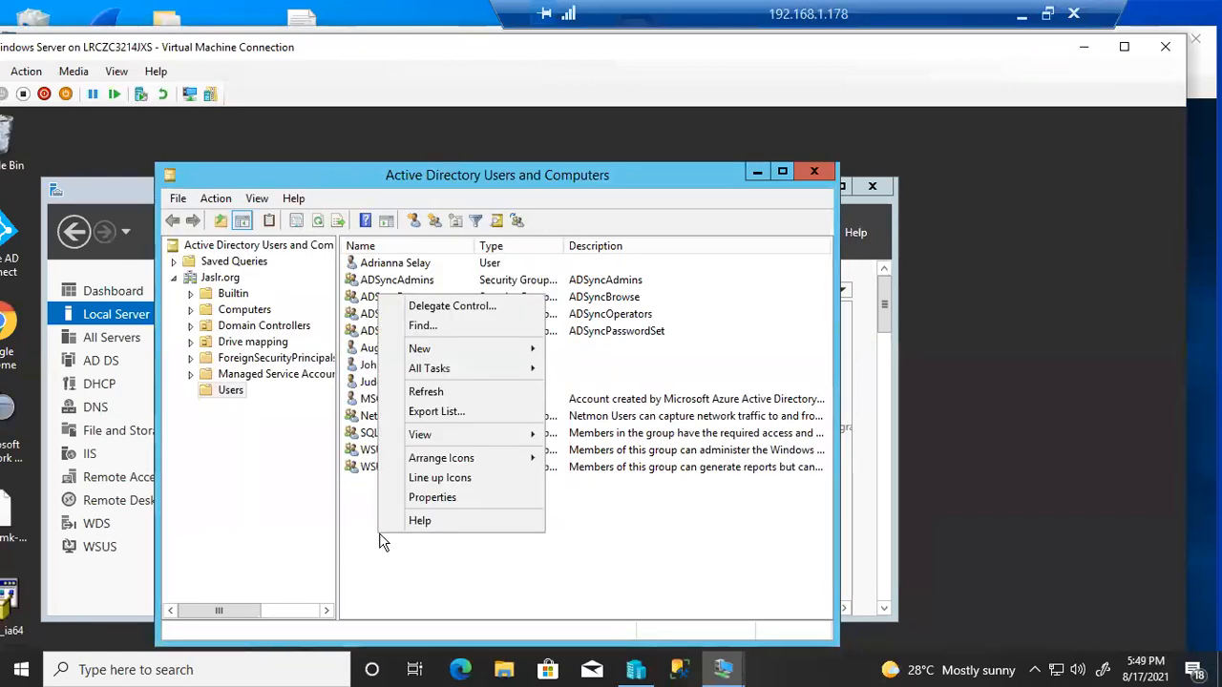
pyautogui.click(417, 393)
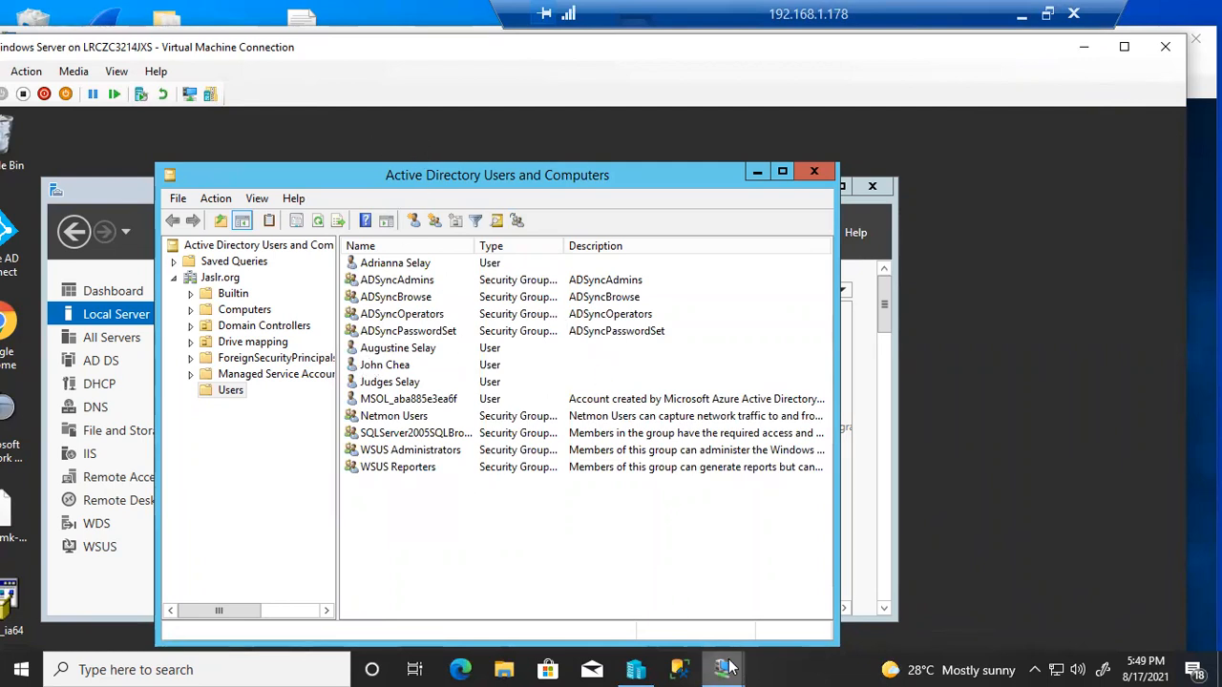
pyautogui.moveTo(727, 668)
pyautogui.click(768, 587)
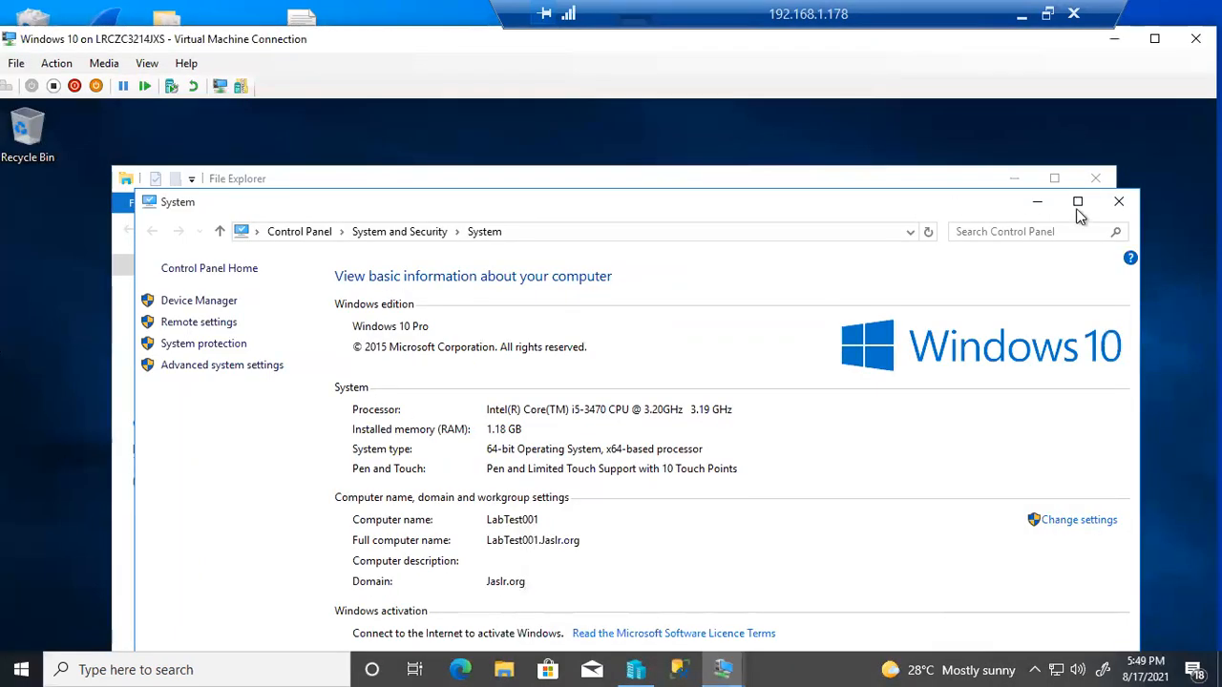
# Close the System and File Explorer windows and put the Windows 10 VM in full screen
pyautogui.click(1119, 201)
pyautogui.click(1095, 178)
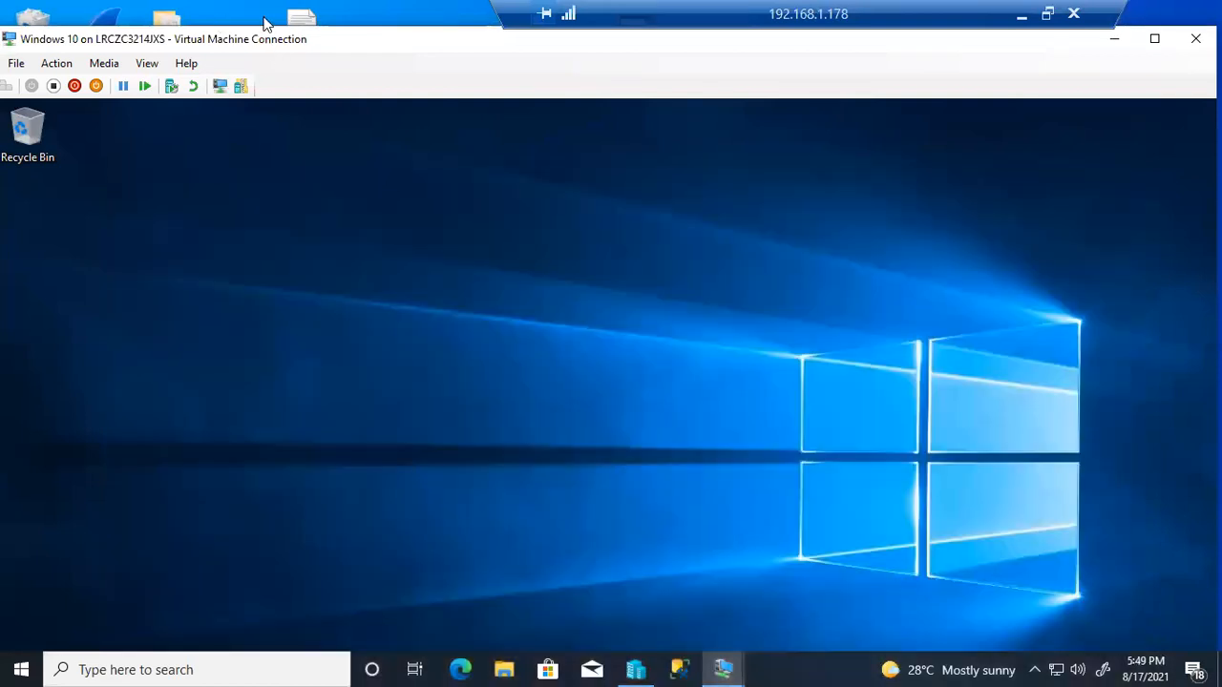
pyautogui.doubleClick(344, 37)
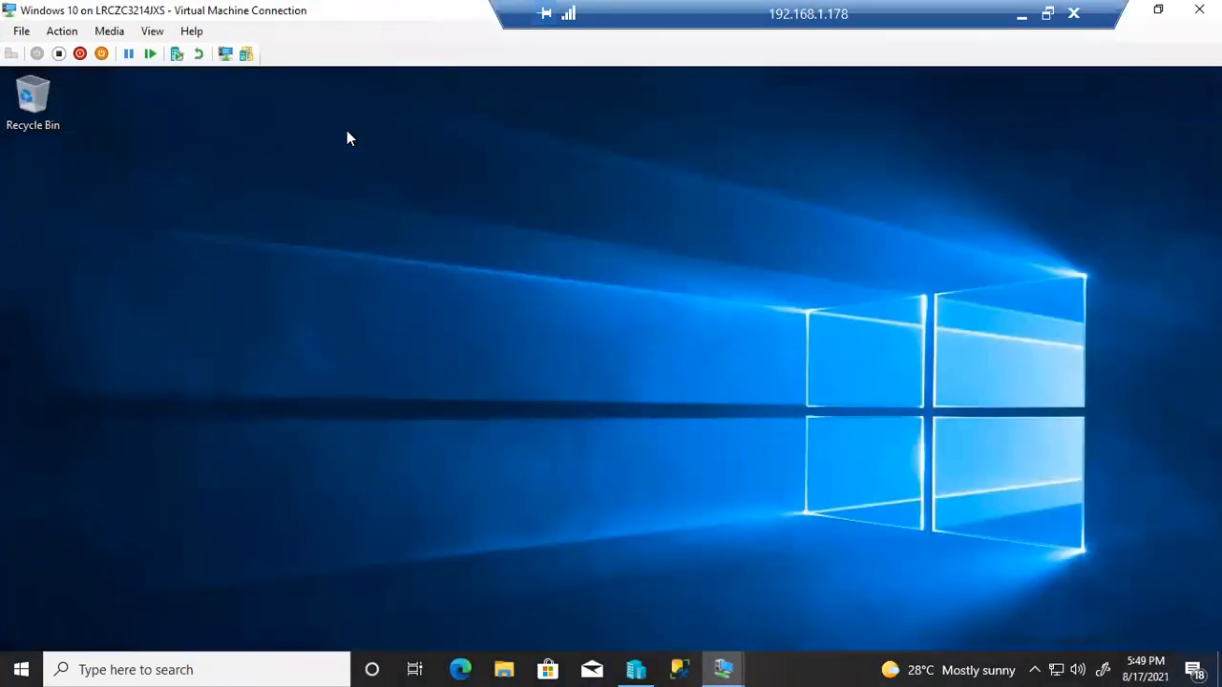
pyautogui.moveTo(368, 6); pyautogui.dragTo(378, 9)
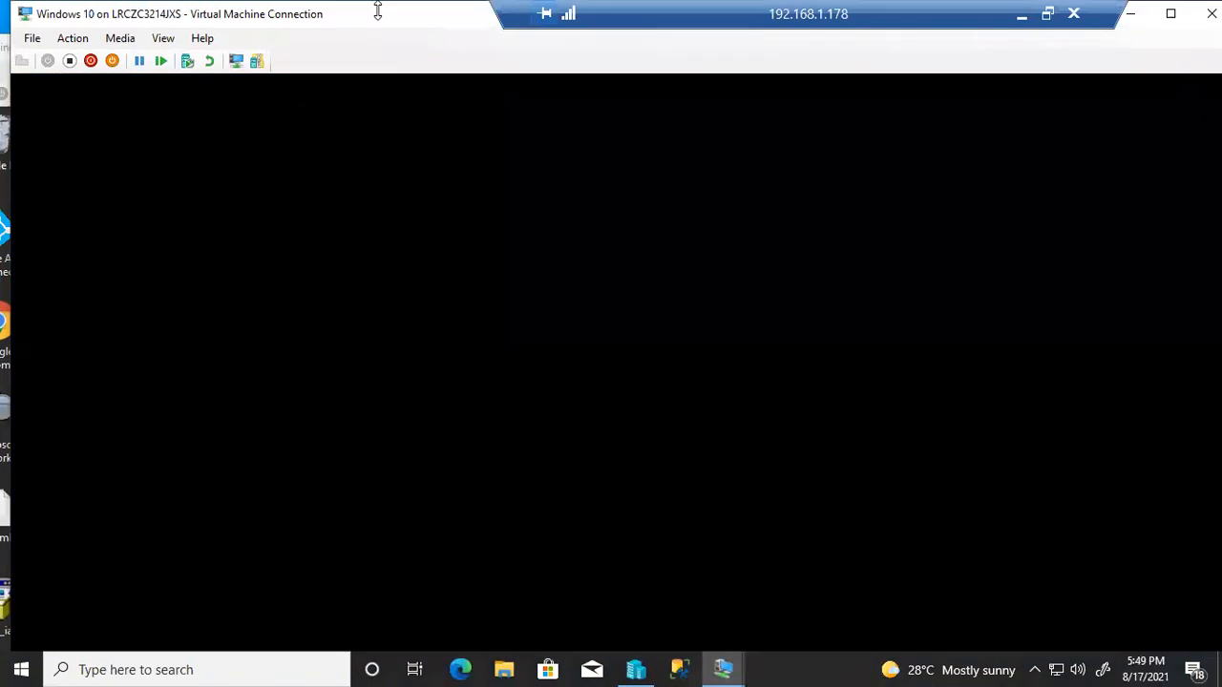
pyautogui.doubleClick(318, 32)
pyautogui.click(1118, 82)
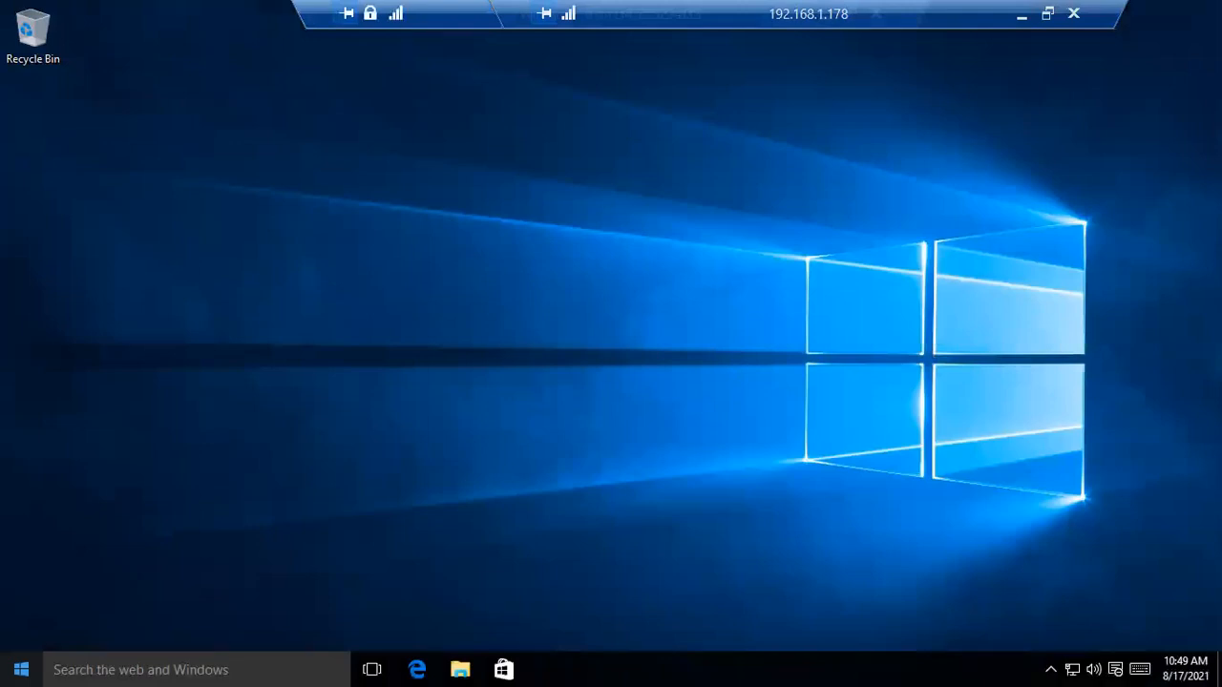
# Sign out of the current Windows 10 account from the Start menu
pyautogui.click(21, 663)
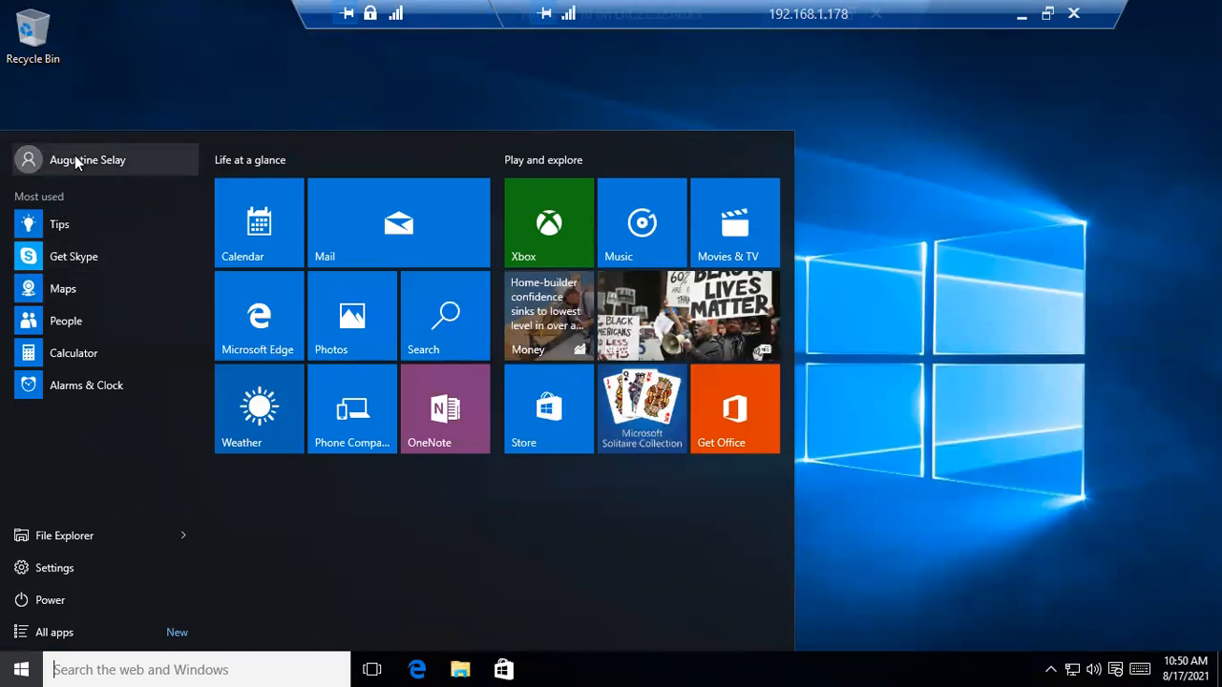
pyautogui.click(75, 159)
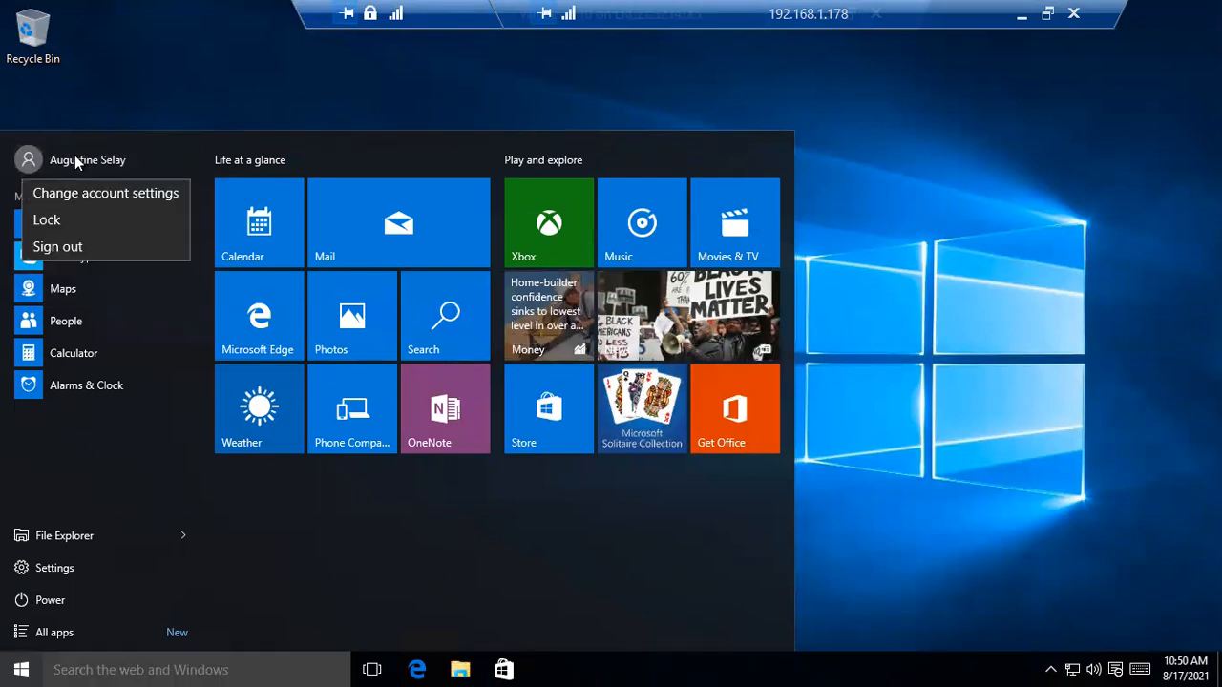
pyautogui.click(73, 246)
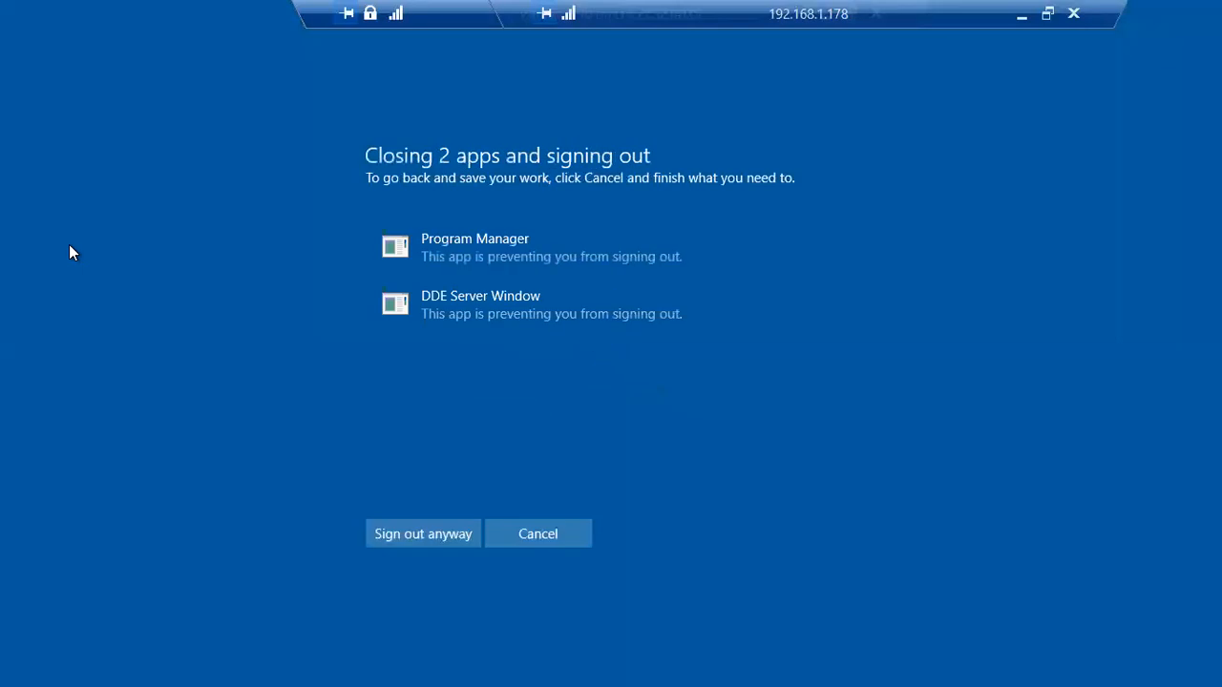
# Force the sign-out despite open apps and dismiss the lock screen in full screen
pyautogui.click(387, 533)
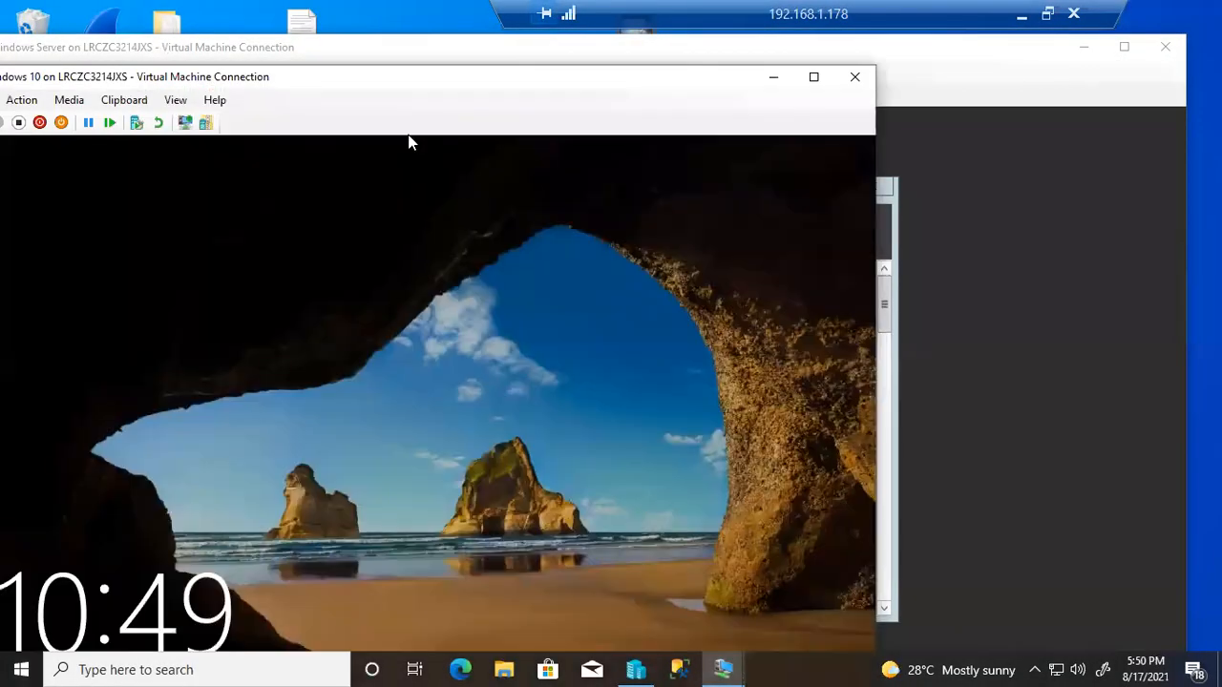
pyautogui.click(813, 77)
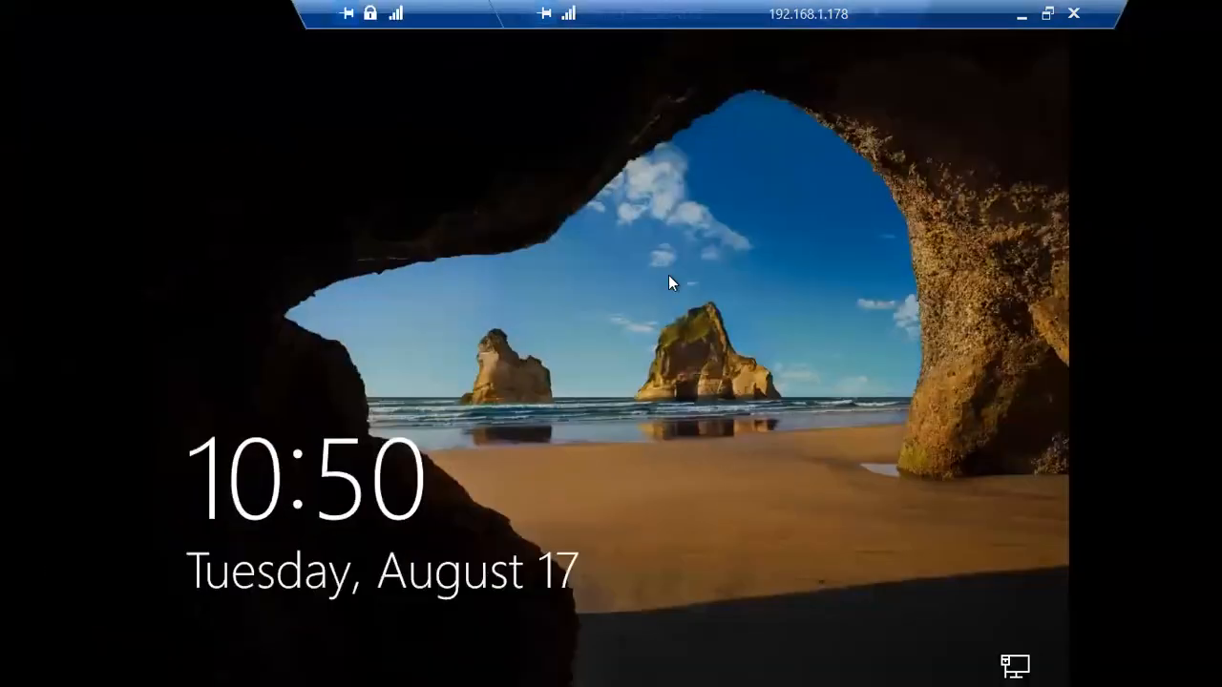
pyautogui.click(590, 447)
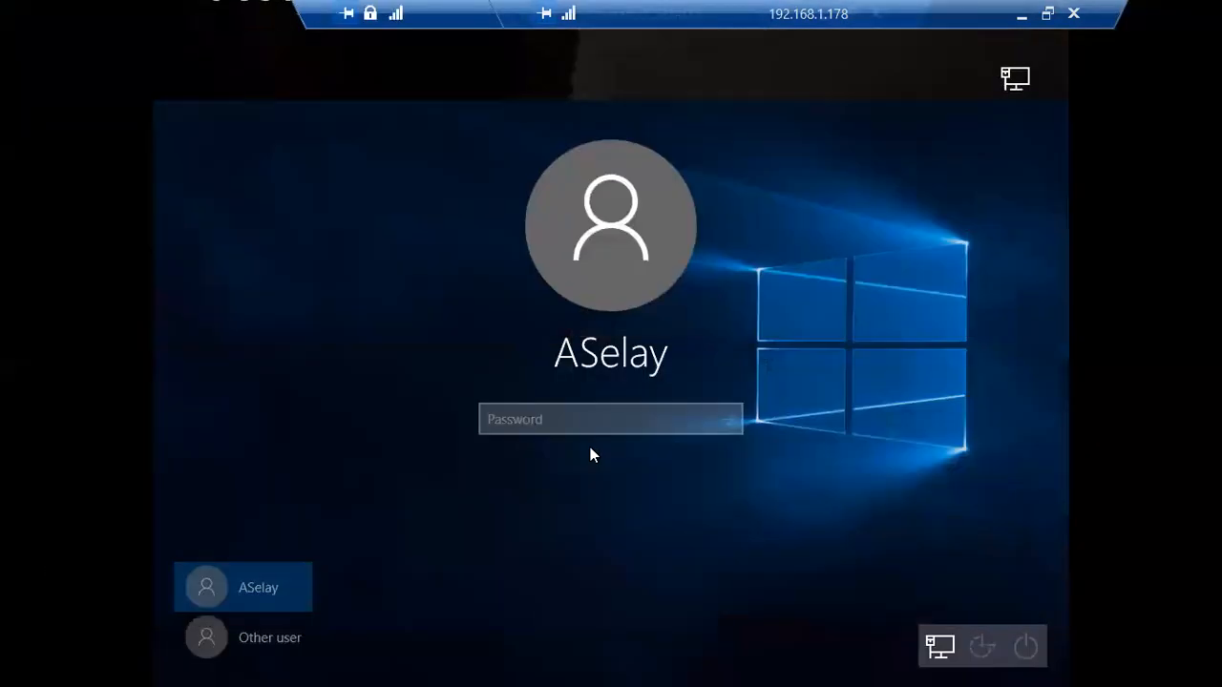
# Sign in as Other user with the new domain account's username and password
pyautogui.click(284, 649)
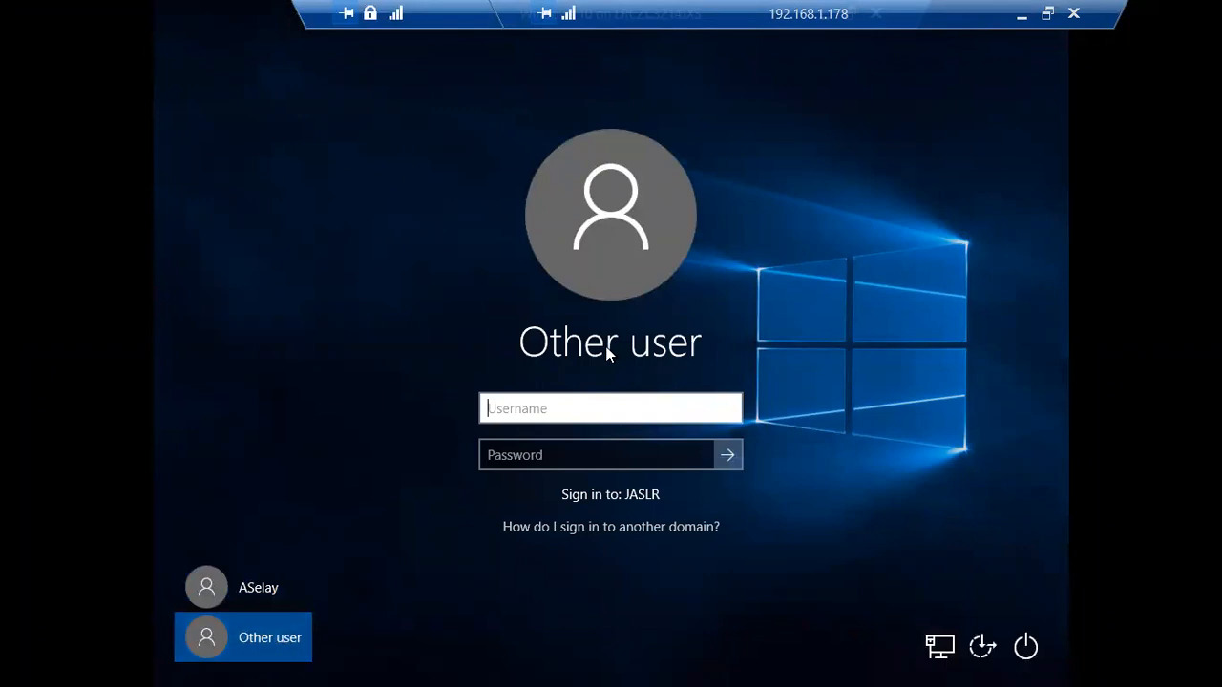
pyautogui.press('Tab')
pyautogui.write('•••••••')
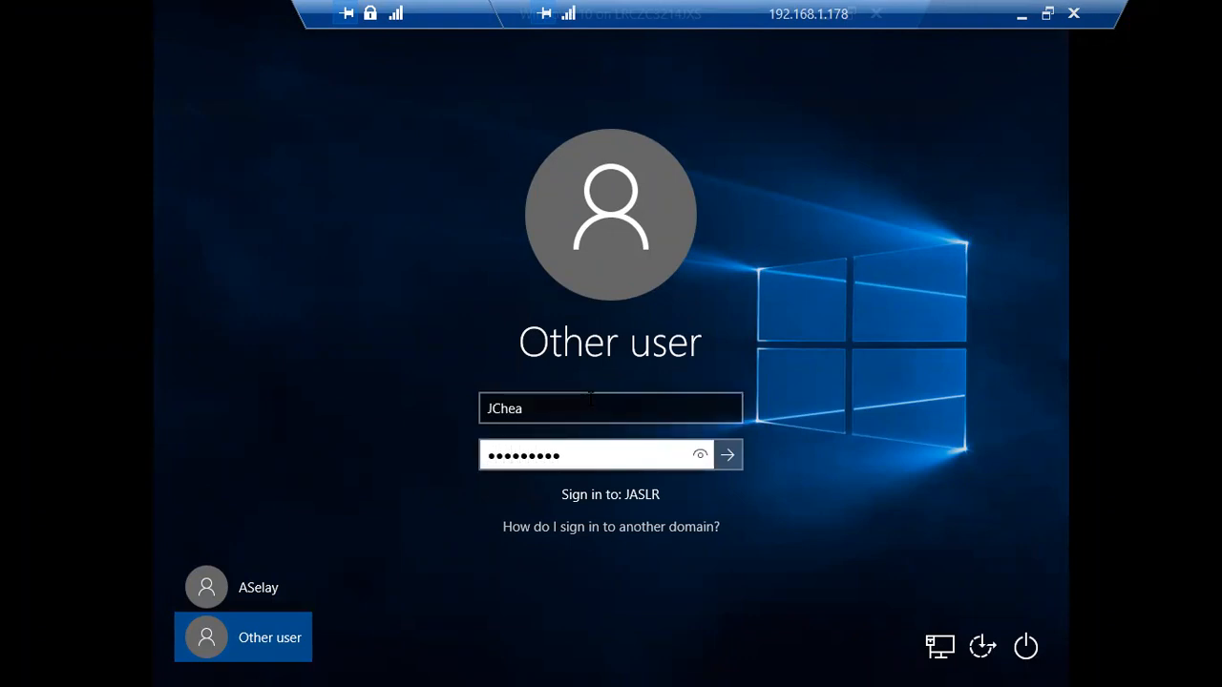
pyautogui.write('••••')
pyautogui.press('Return')
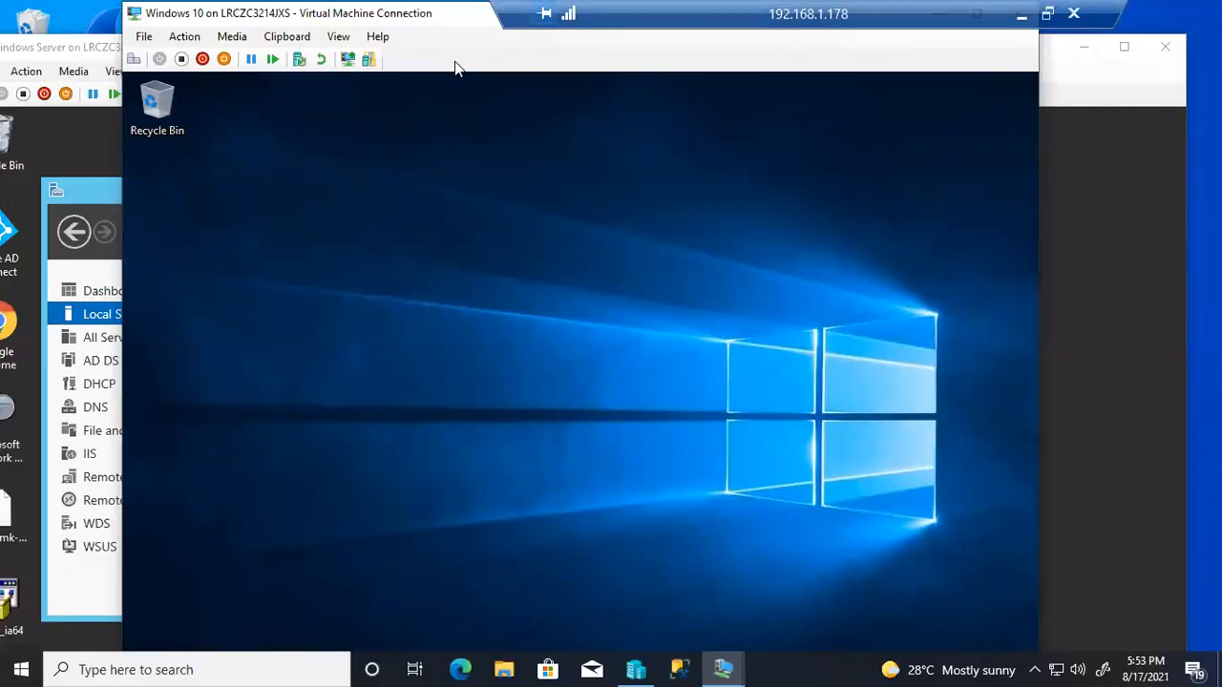
# Open This PC's system properties in File Explorer to confirm name LabTest001 on Jaslr.org
pyautogui.doubleClick(439, 19)
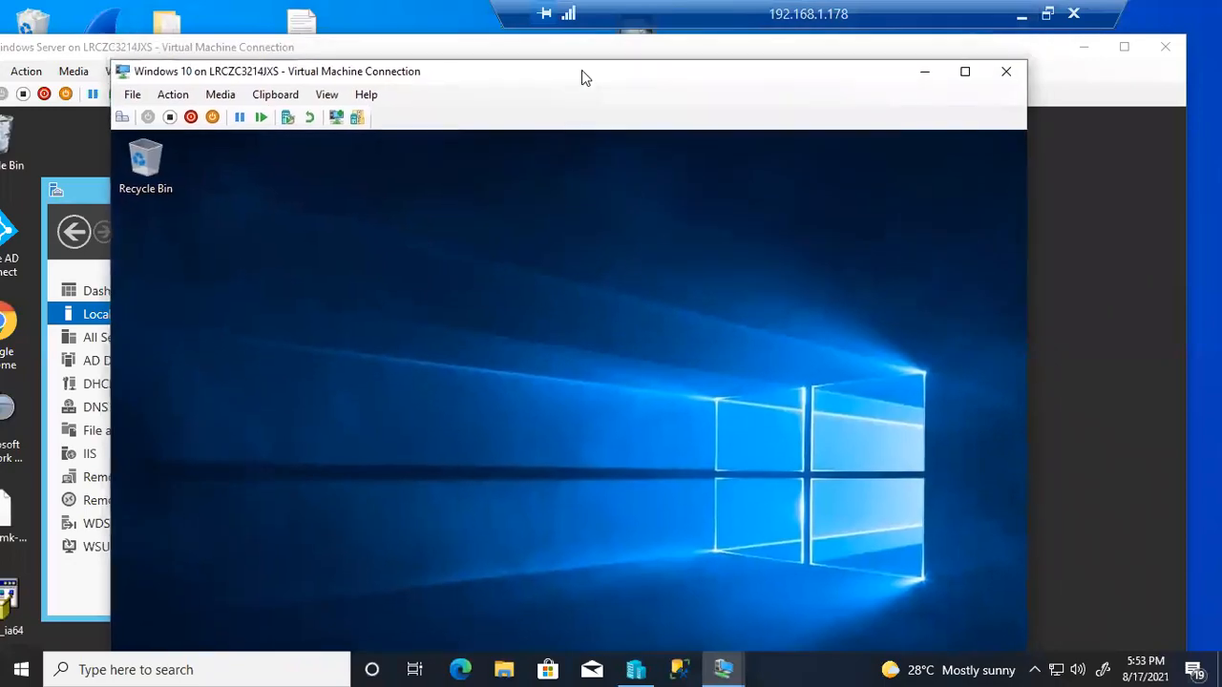
pyautogui.click(963, 74)
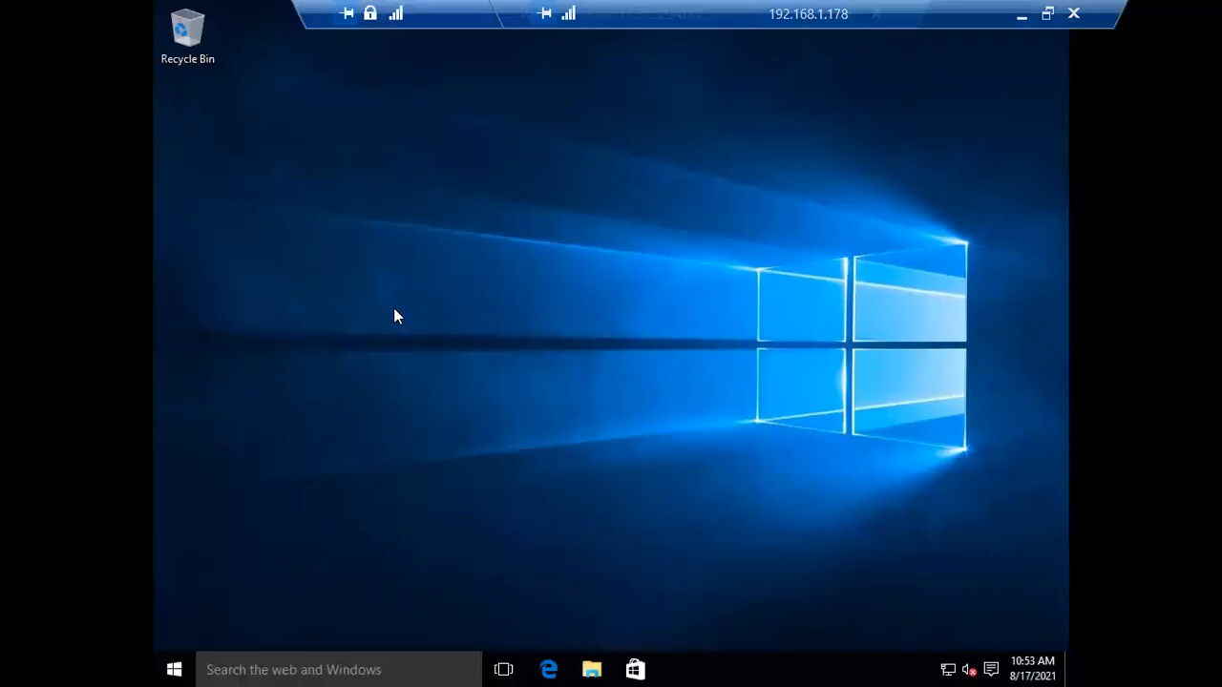
pyautogui.click(173, 666)
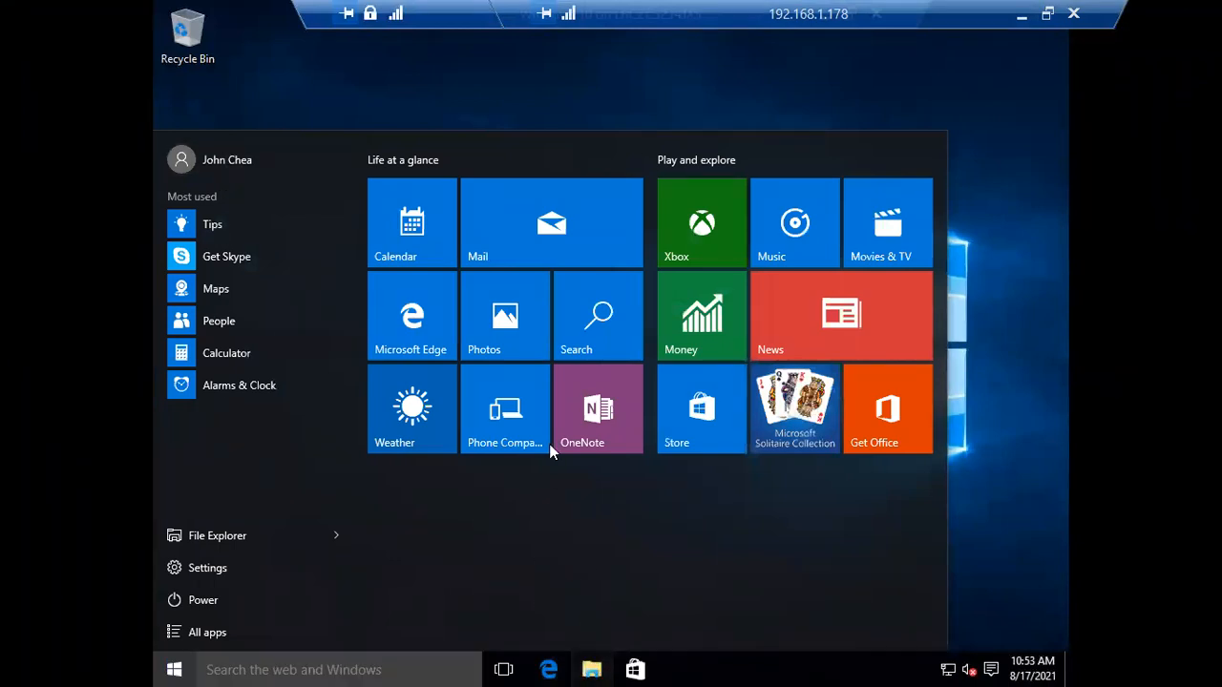
pyautogui.press('Escape')
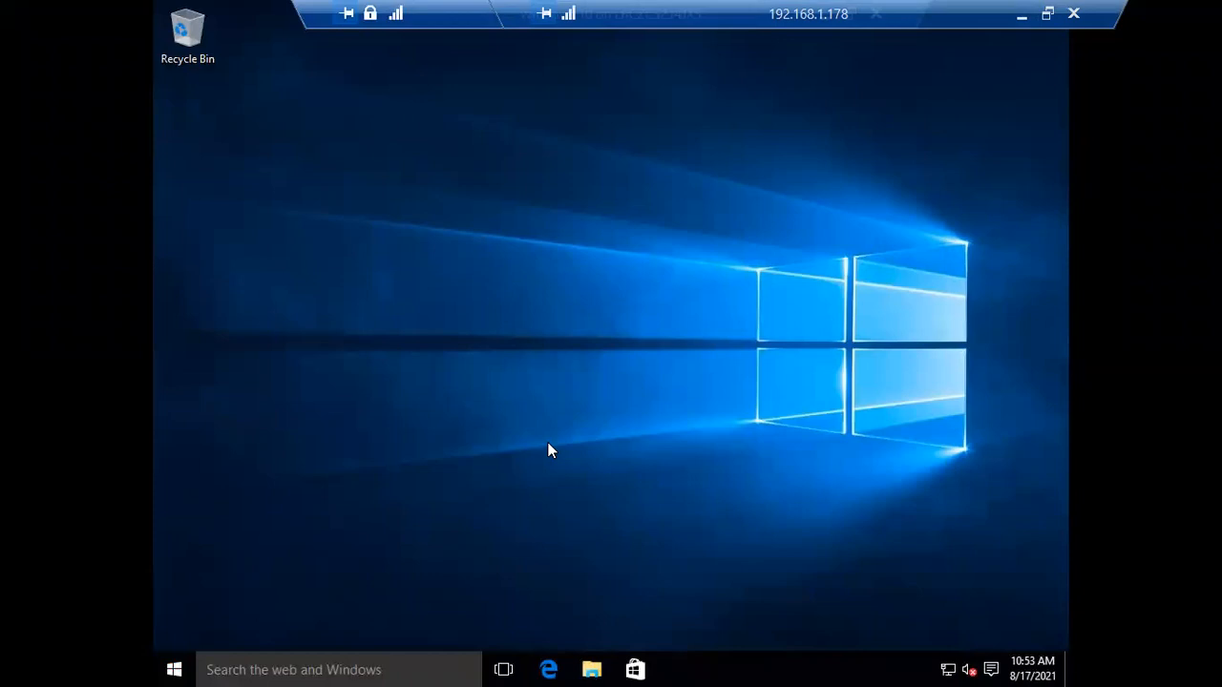
pyautogui.press('super+e')
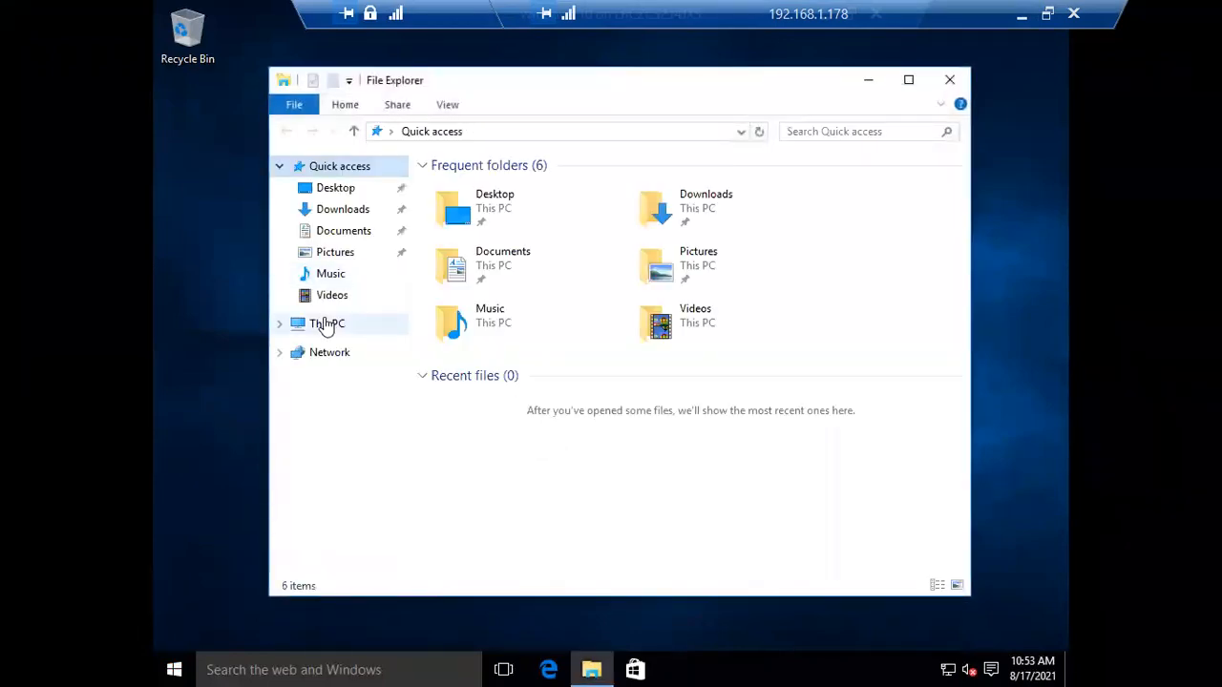
pyautogui.rightClick(325, 324)
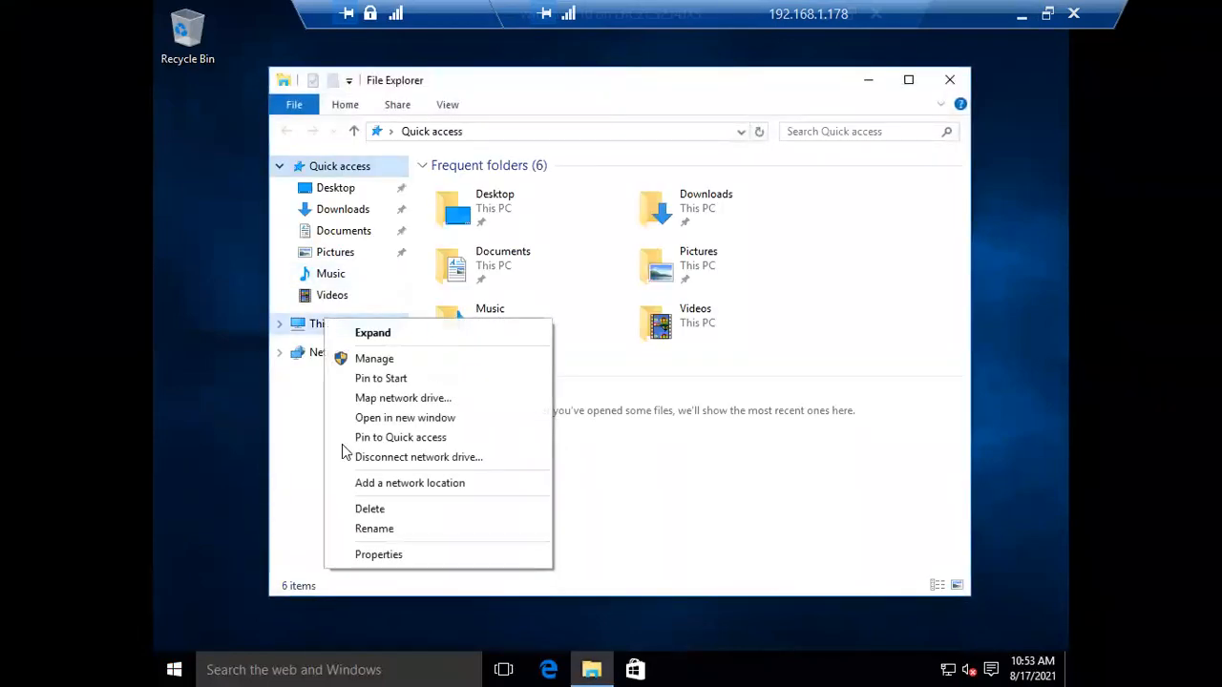
pyautogui.click(372, 554)
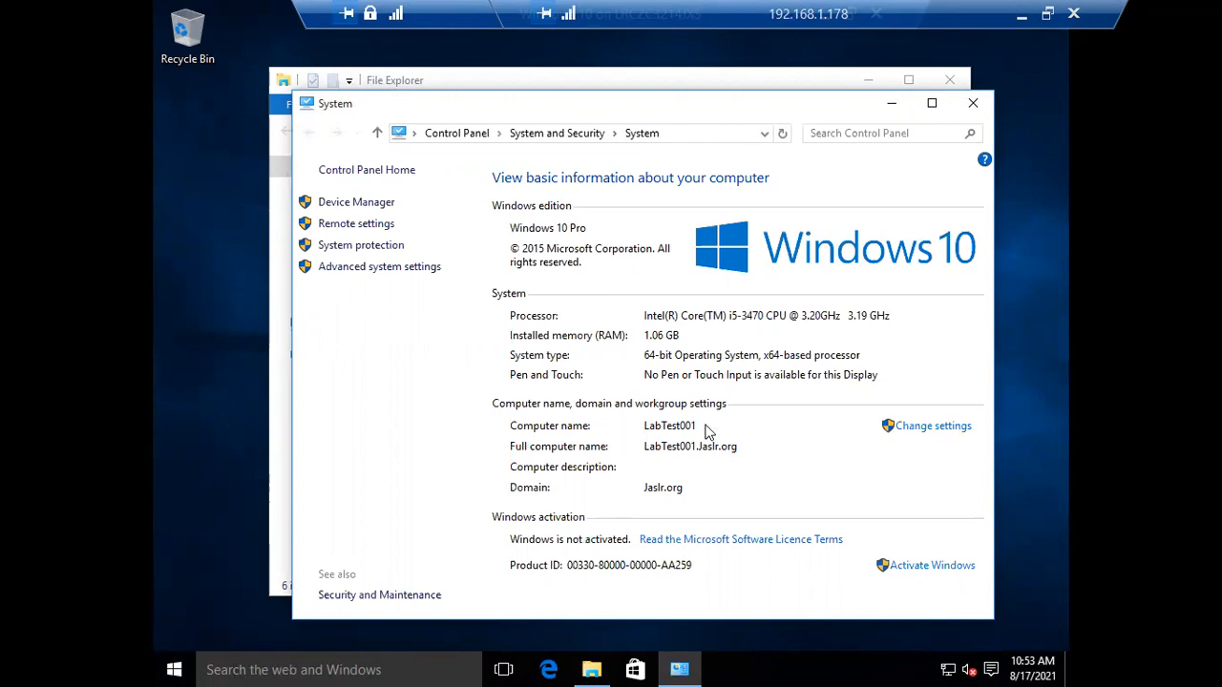
pyautogui.click(890, 105)
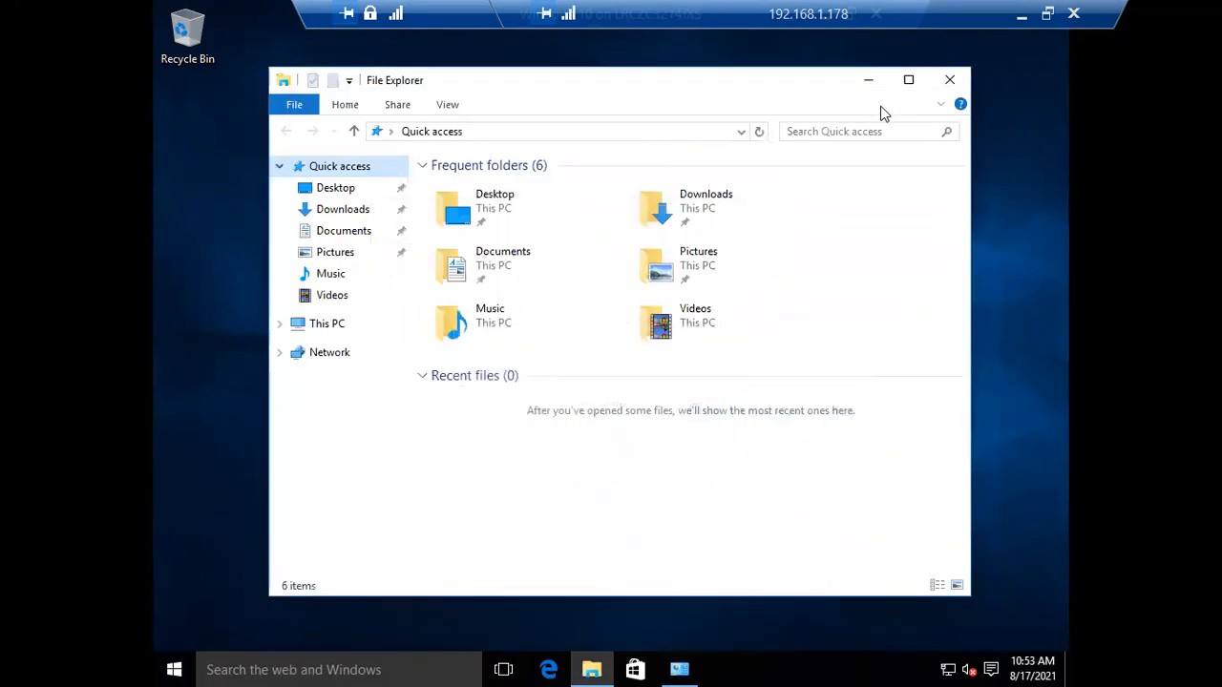
pyautogui.doubleClick(454, 16)
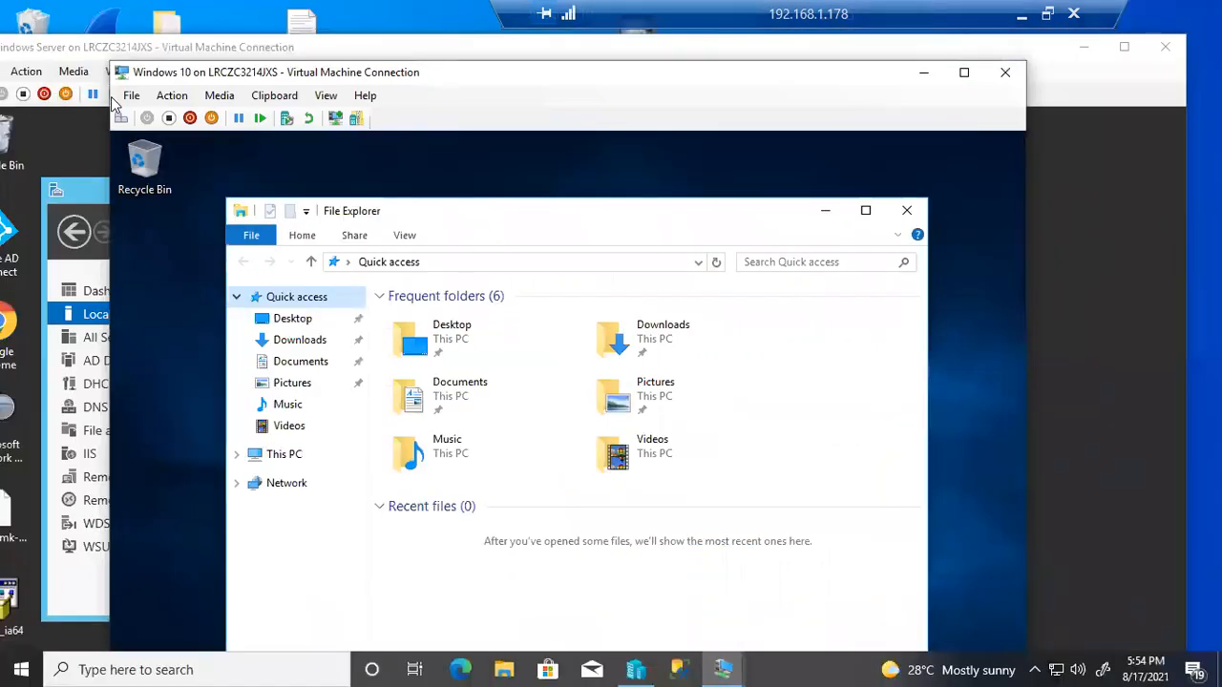
pyautogui.click(283, 47)
pyautogui.moveTo(294, 50); pyautogui.dragTo(441, 122)
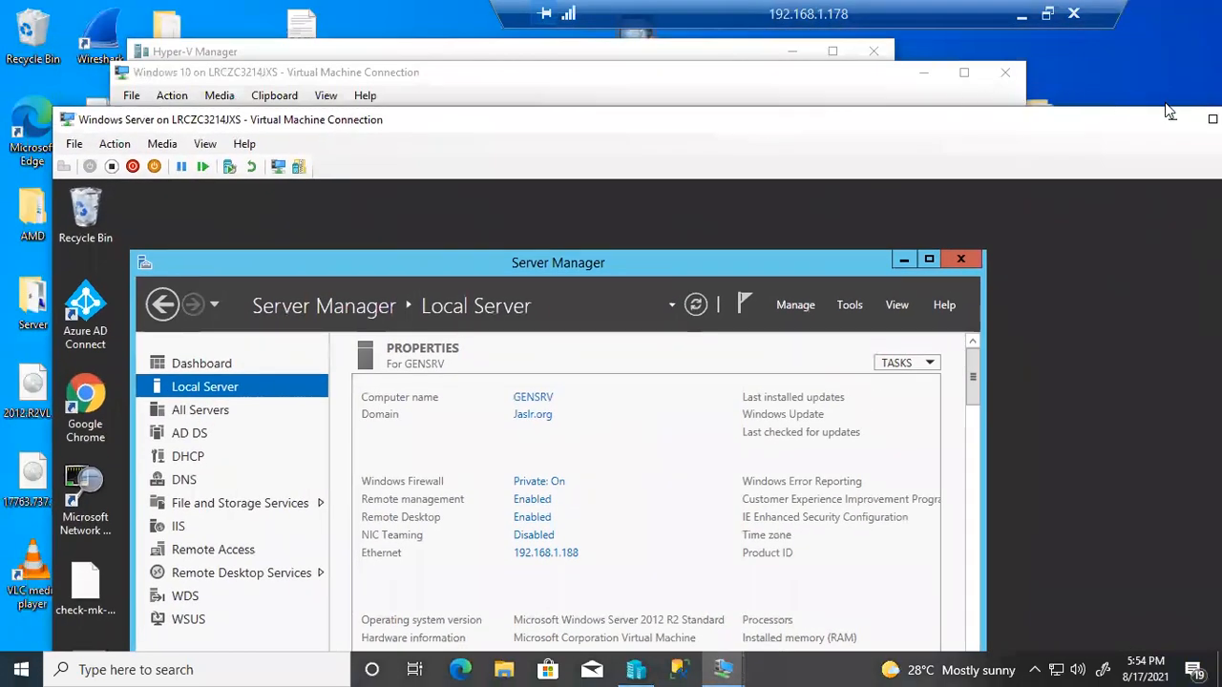
pyautogui.click(1210, 119)
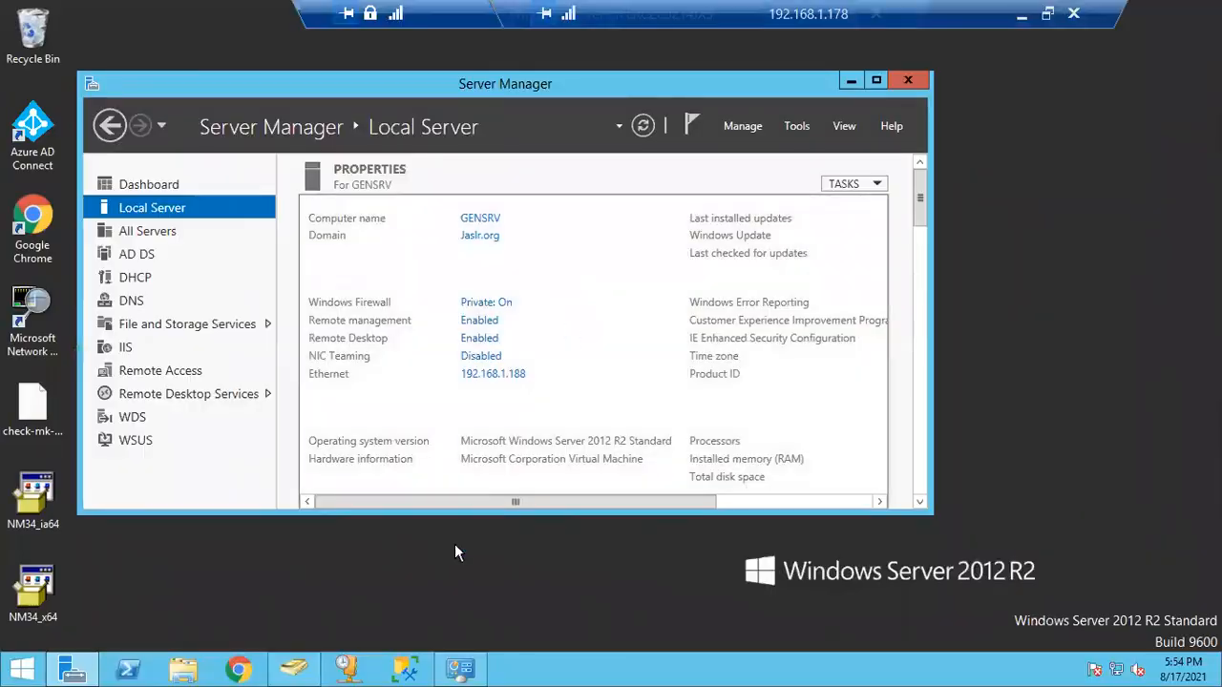
pyautogui.click(296, 672)
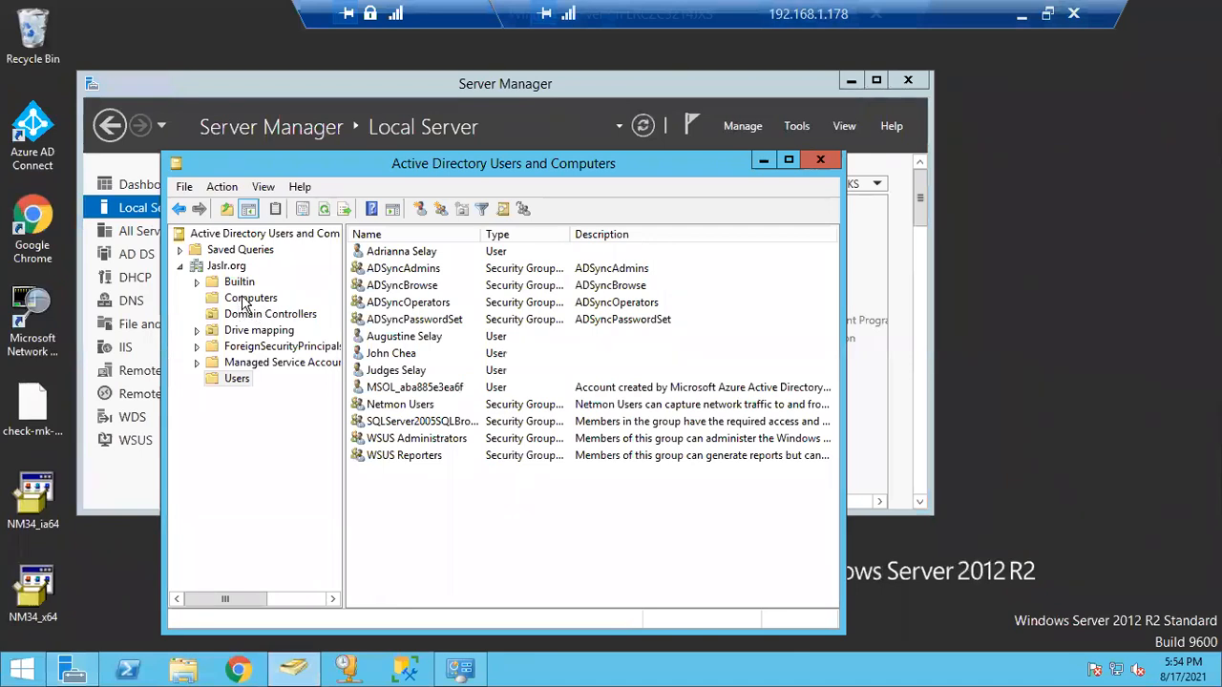
pyautogui.click(246, 300)
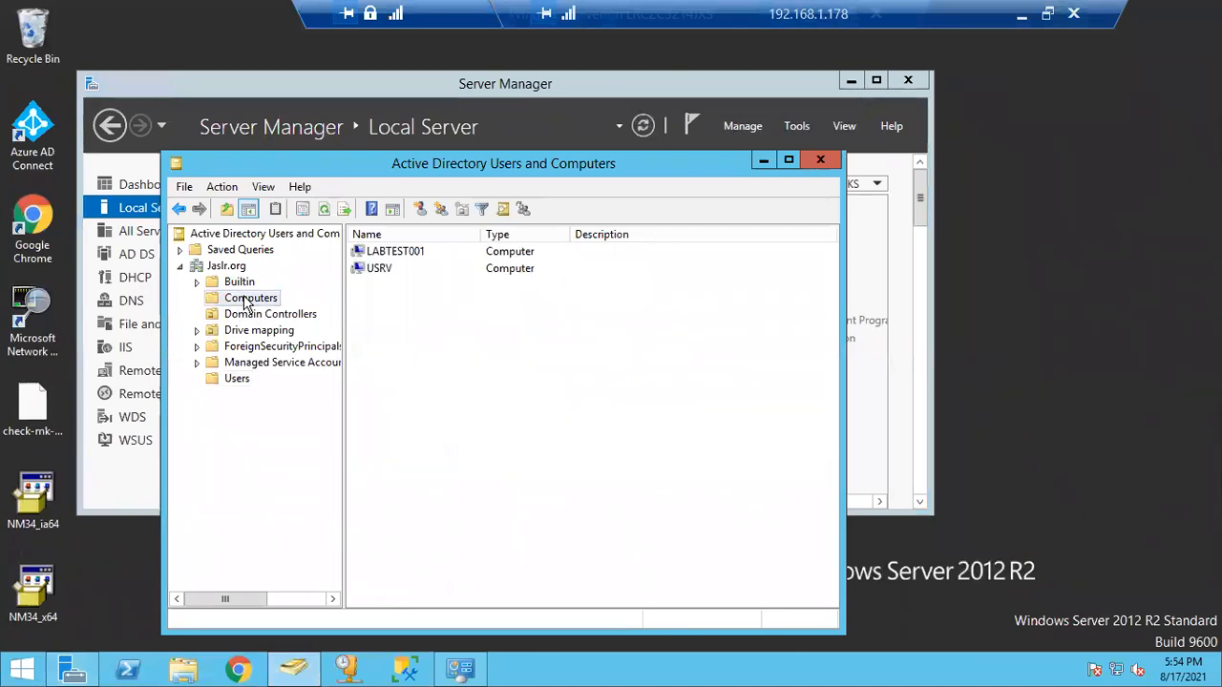
pyautogui.click(395, 255)
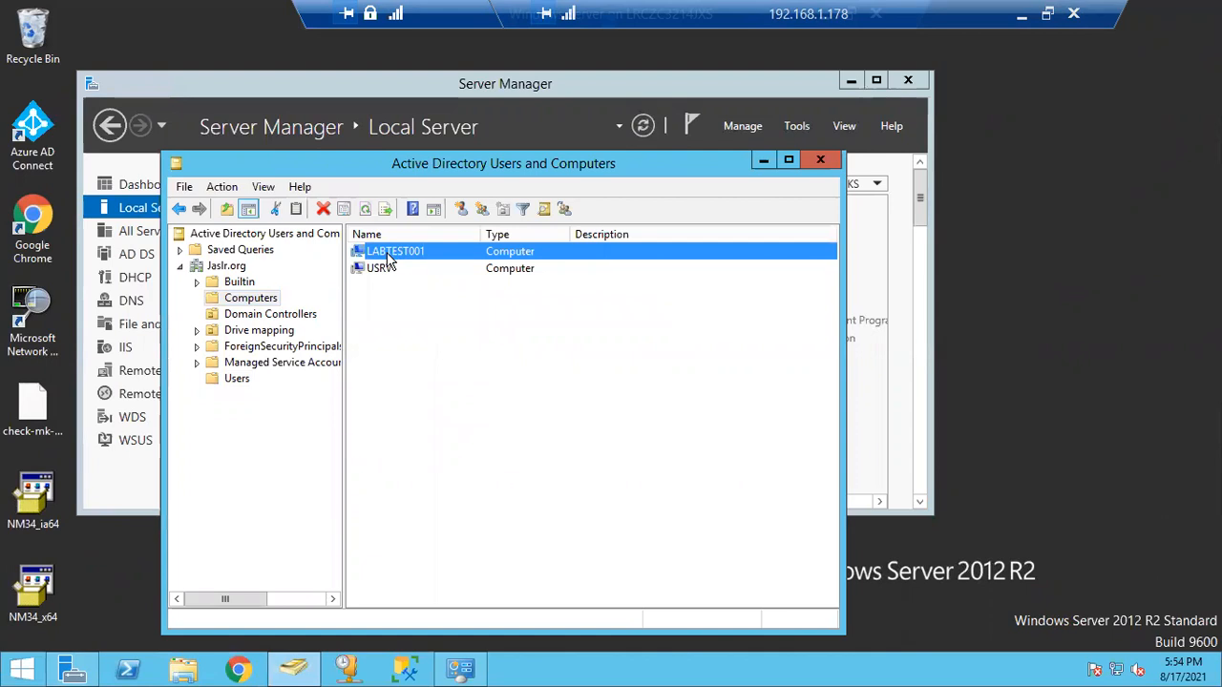
pyautogui.rightClick(406, 260)
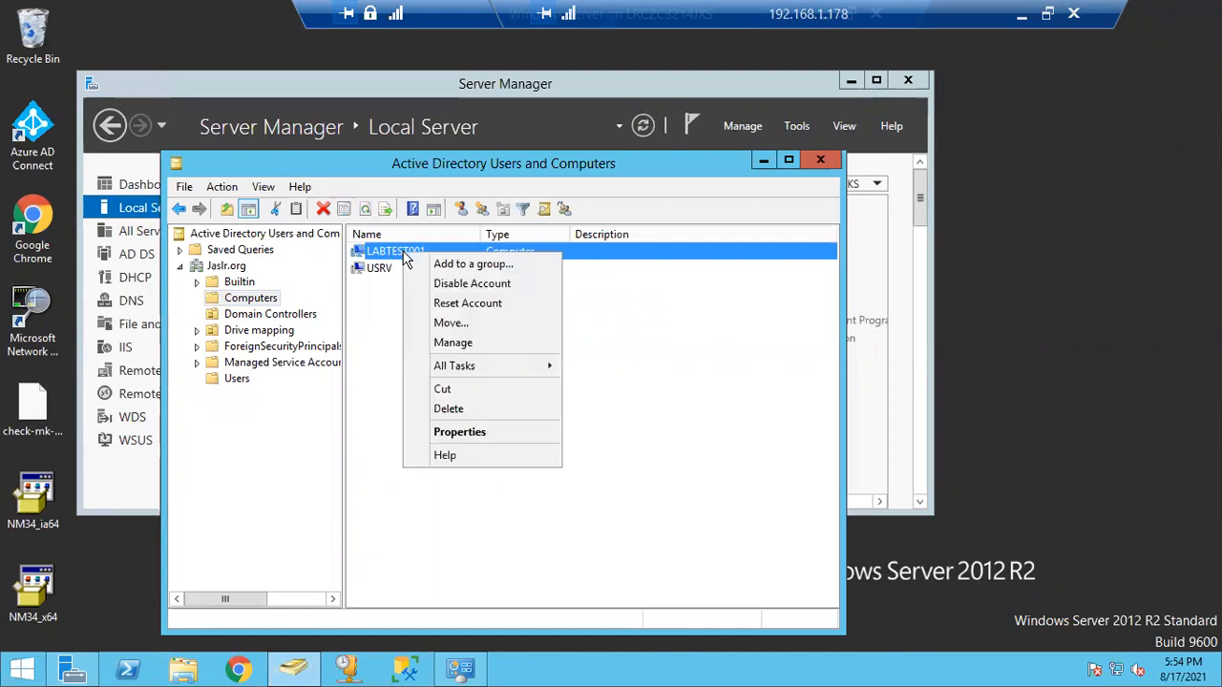
pyautogui.click(465, 434)
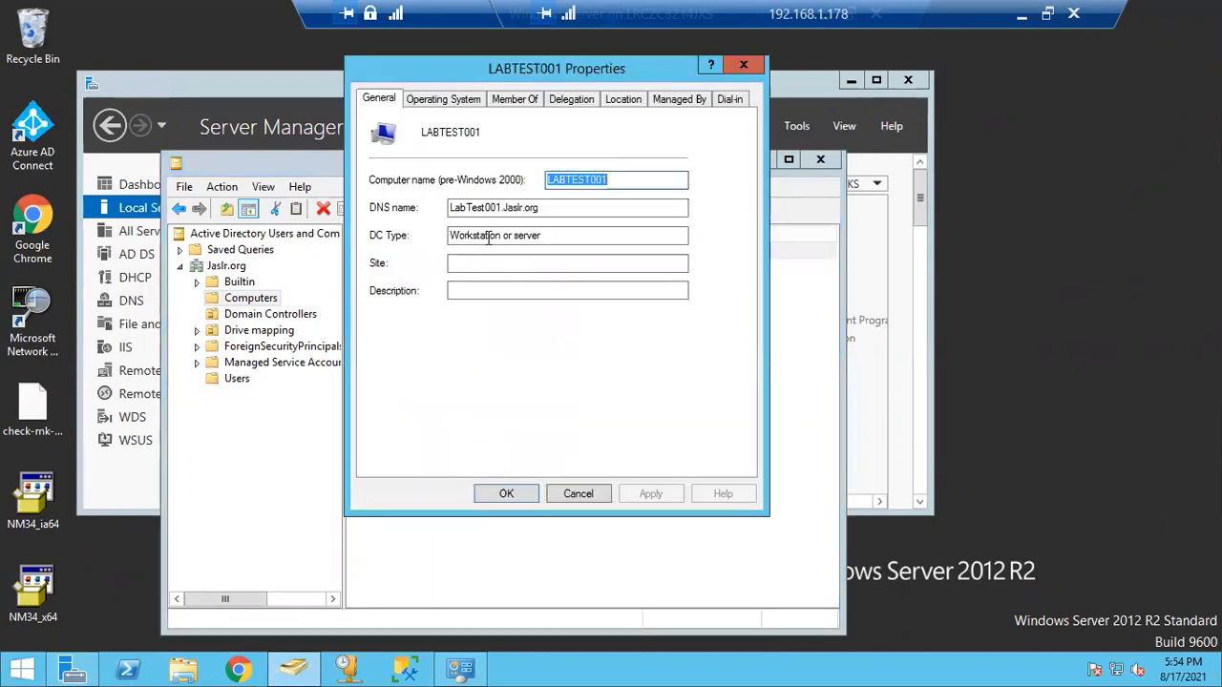
pyautogui.click(425, 106)
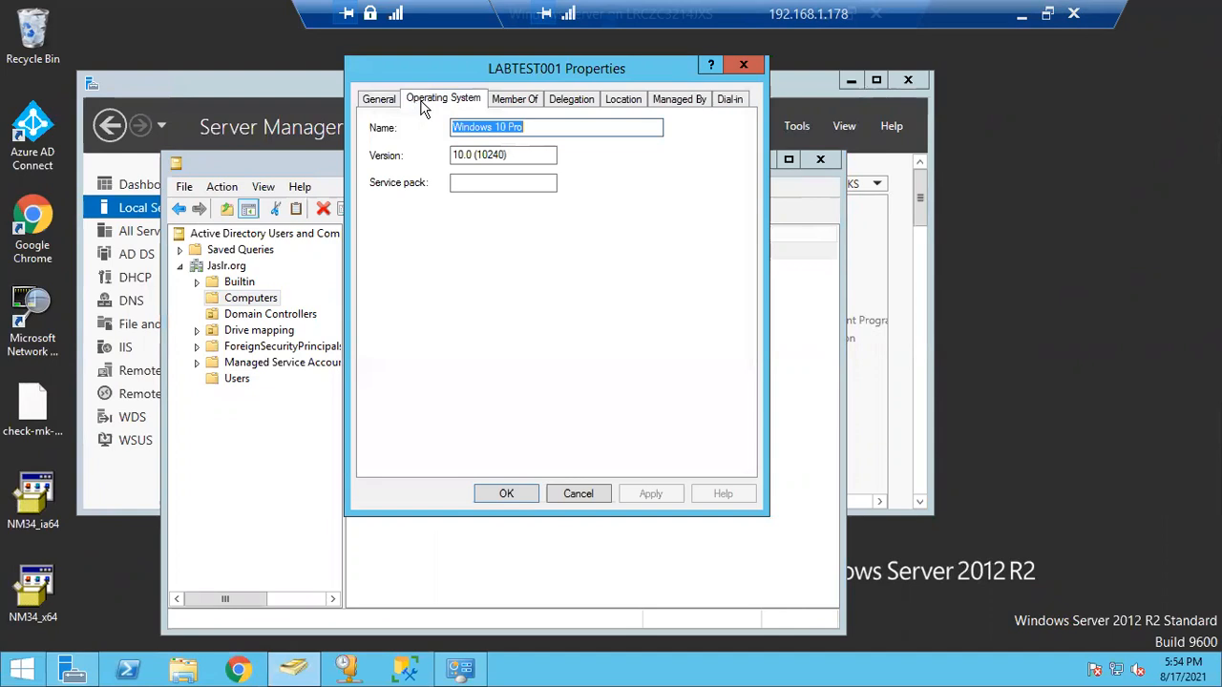
pyautogui.click(515, 101)
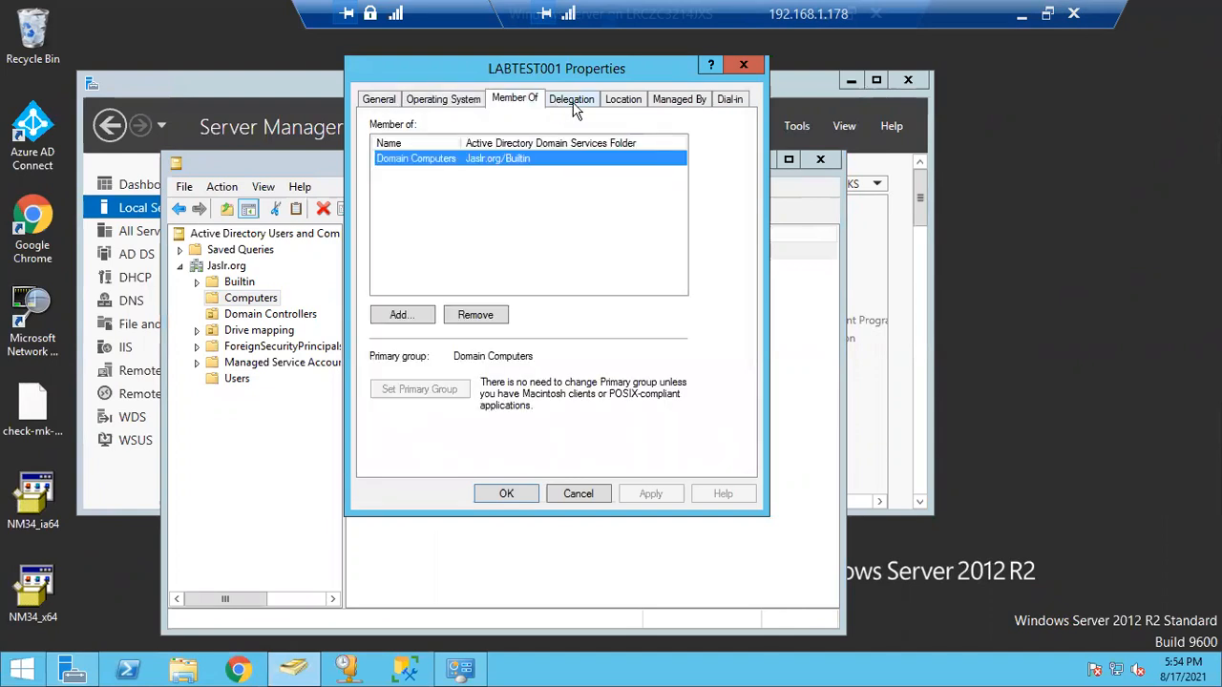
pyautogui.click(576, 103)
pyautogui.click(630, 101)
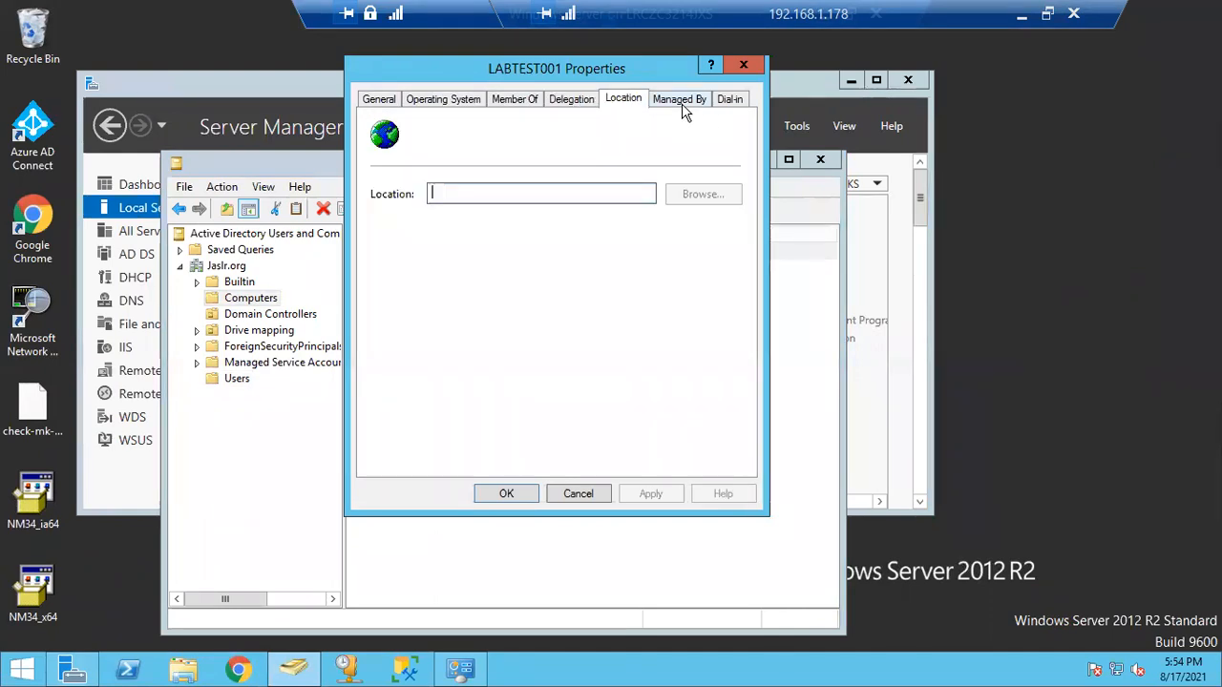
pyautogui.click(681, 102)
pyautogui.click(731, 100)
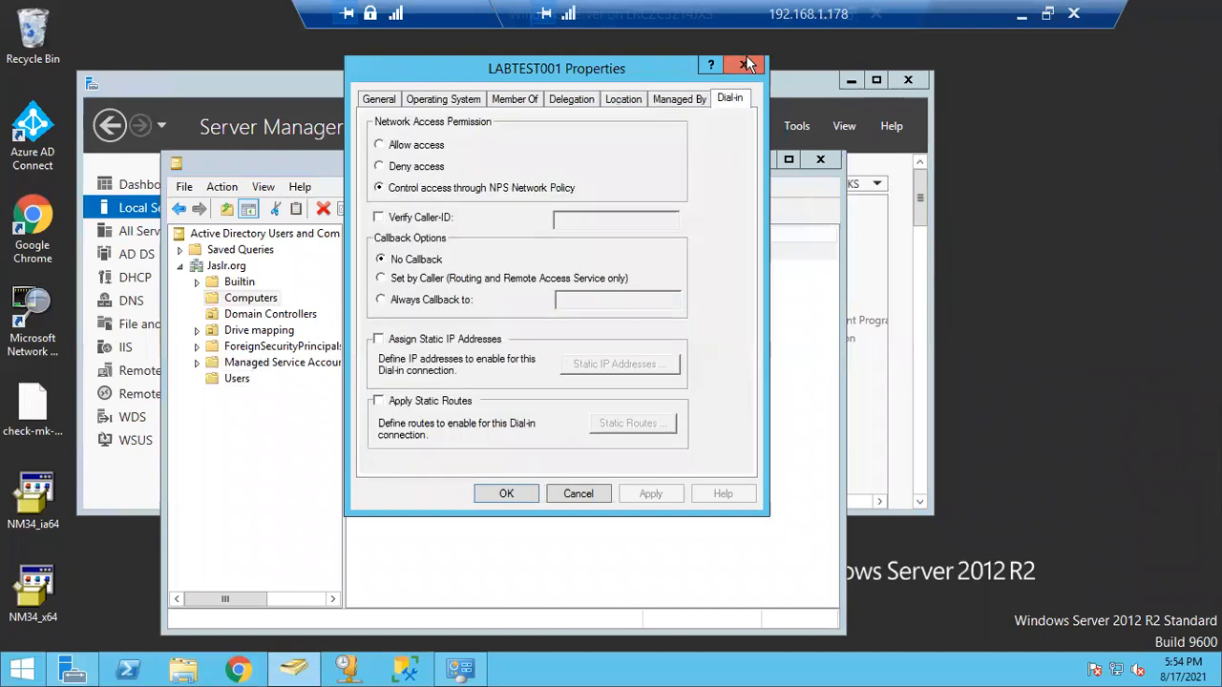
pyautogui.click(747, 64)
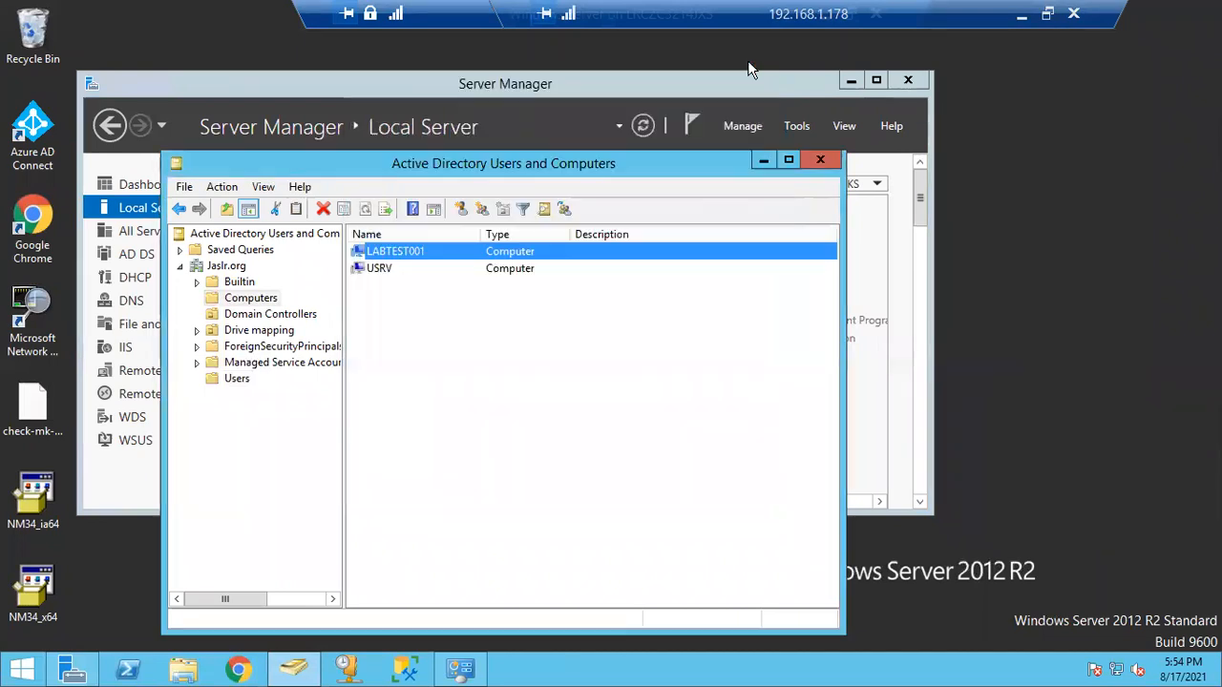
pyautogui.click(819, 158)
pyautogui.moveTo(775, 78); pyautogui.dragTo(751, 70)
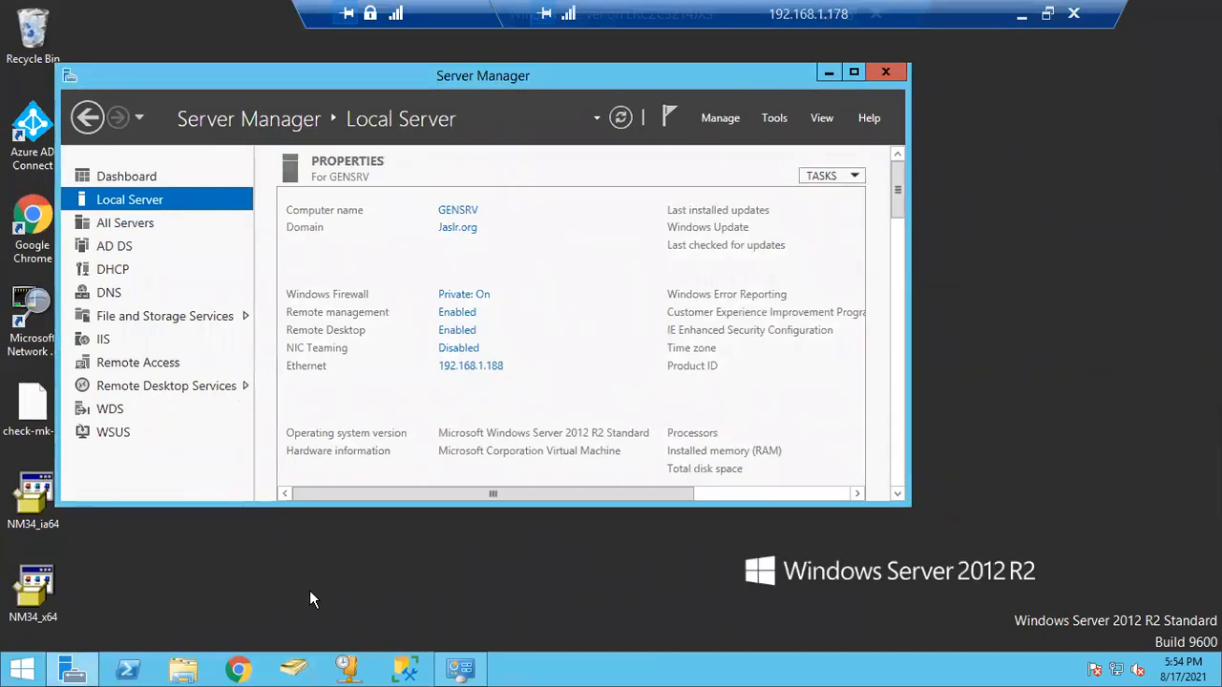
pyautogui.doubleClick(460, 17)
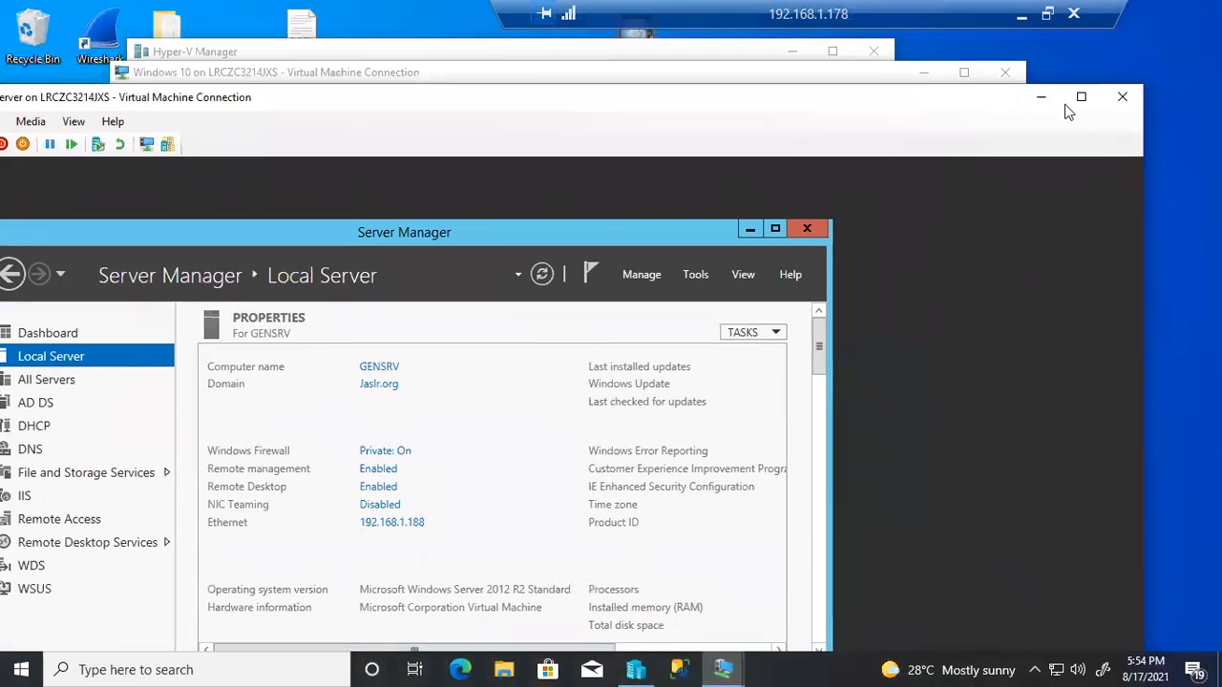
pyautogui.click(1040, 100)
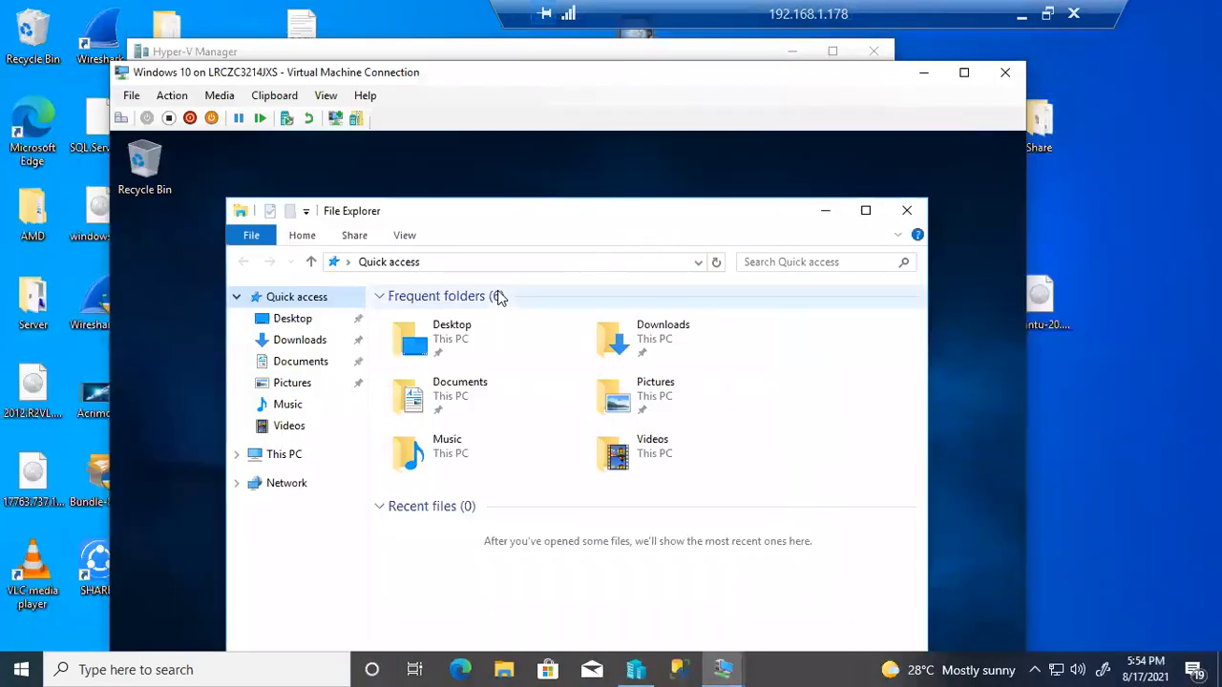